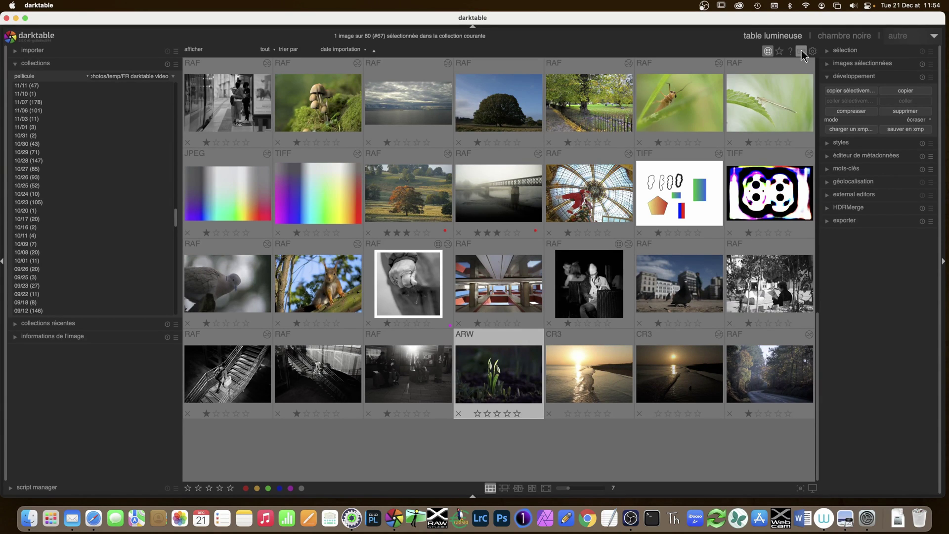
Step: Open the two CR3 sunset beach photos one after the other in the chambre noire view to examine them
{"action": "left_click", "coordinate": [802, 51]}
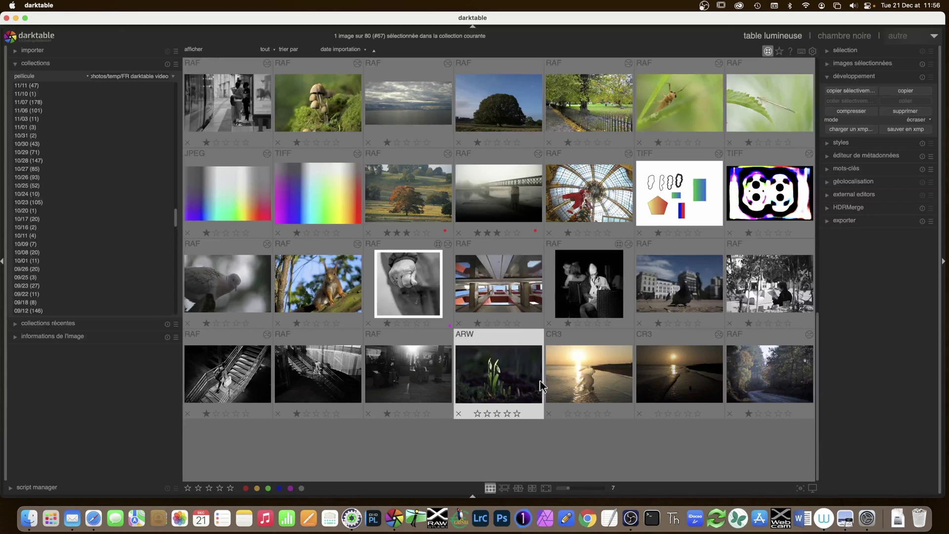
{"action": "mouse_move", "coordinate": [539, 369]}
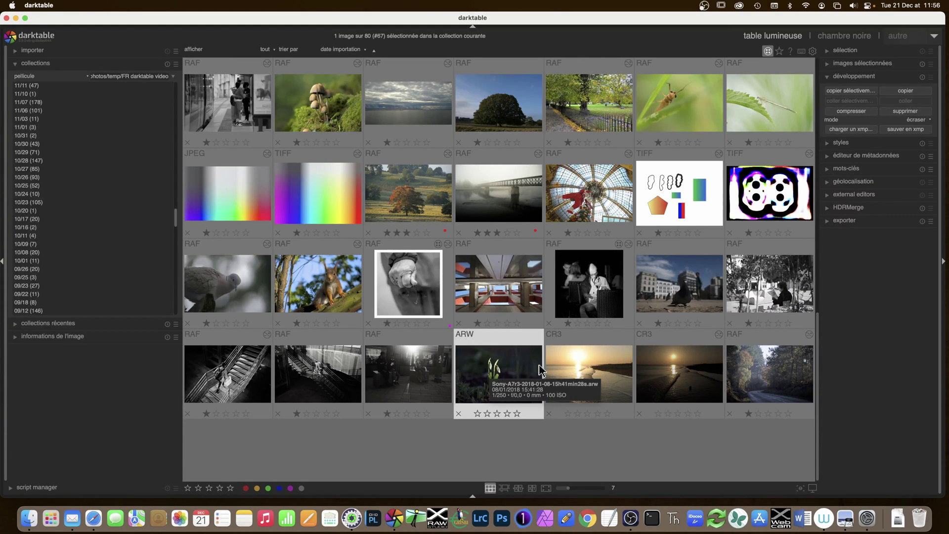
{"action": "mouse_move", "coordinate": [551, 354]}
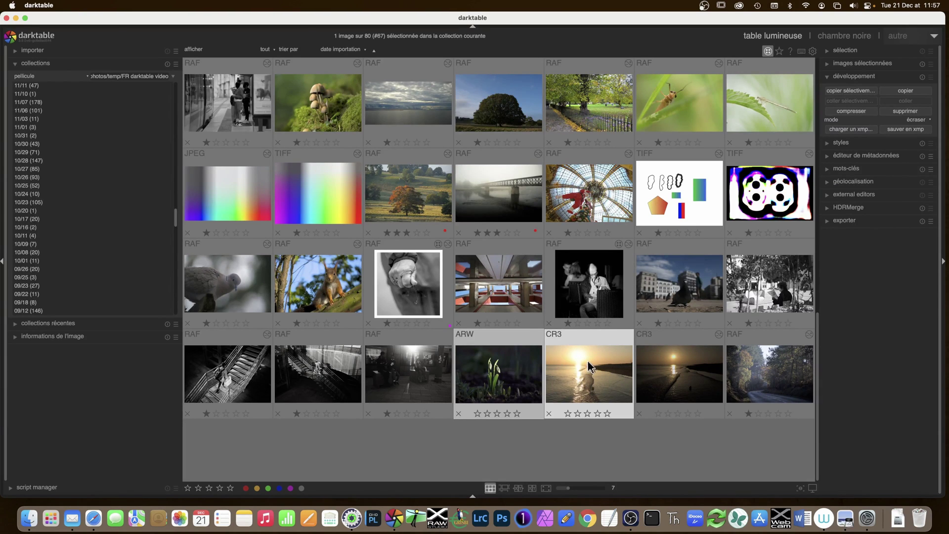
{"action": "mouse_move", "coordinate": [671, 360]}
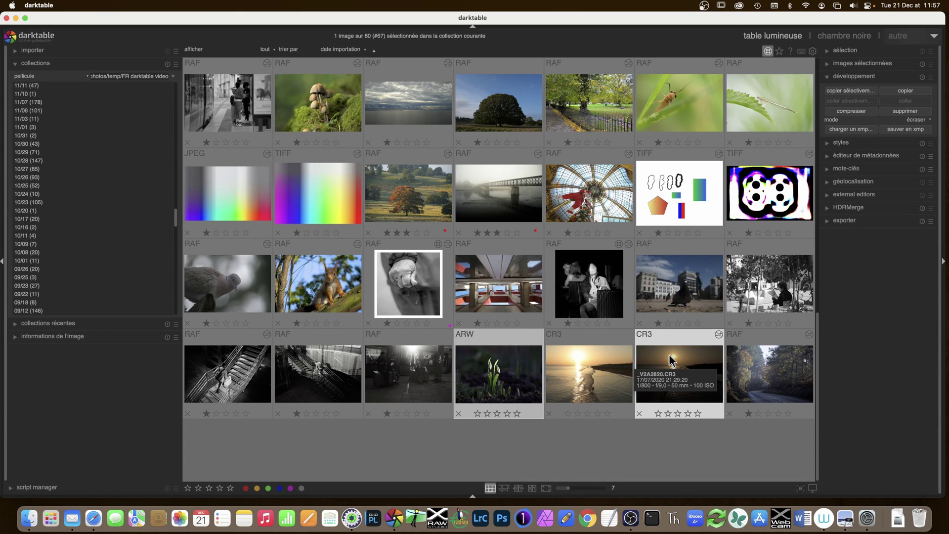
{"action": "double_click", "coordinate": [670, 356]}
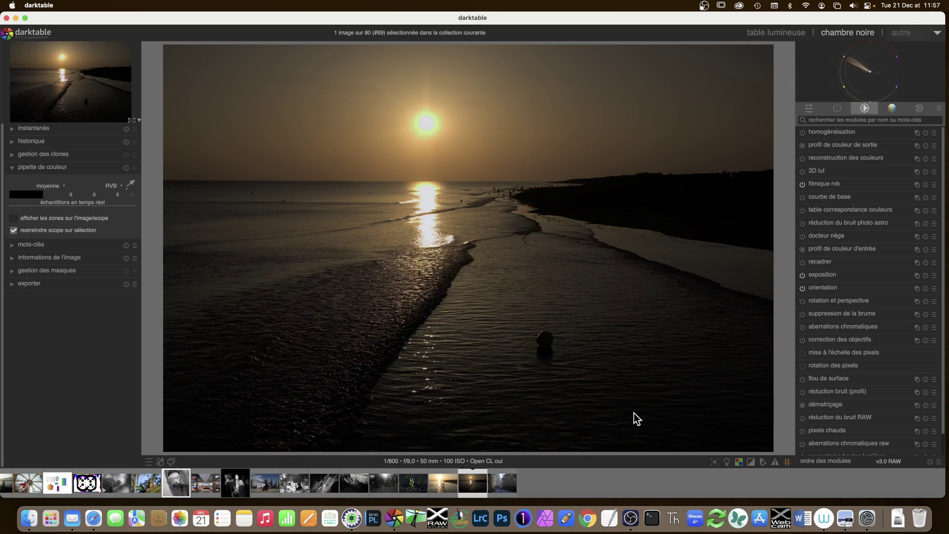
{"action": "left_click", "coordinate": [447, 487]}
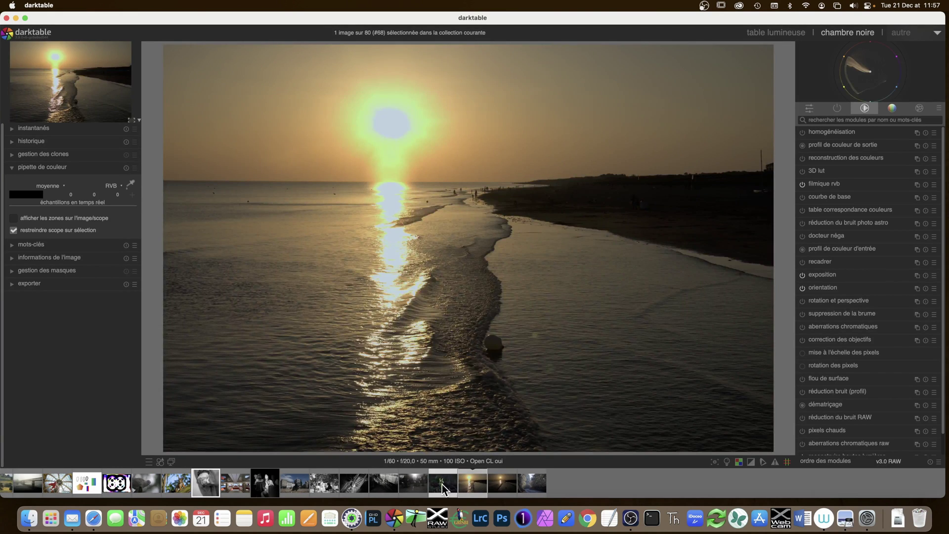
Step: Open the snowdrop ARW photo and set its méthode de dématriçage to LMMSE
{"action": "left_click", "coordinate": [445, 487]}
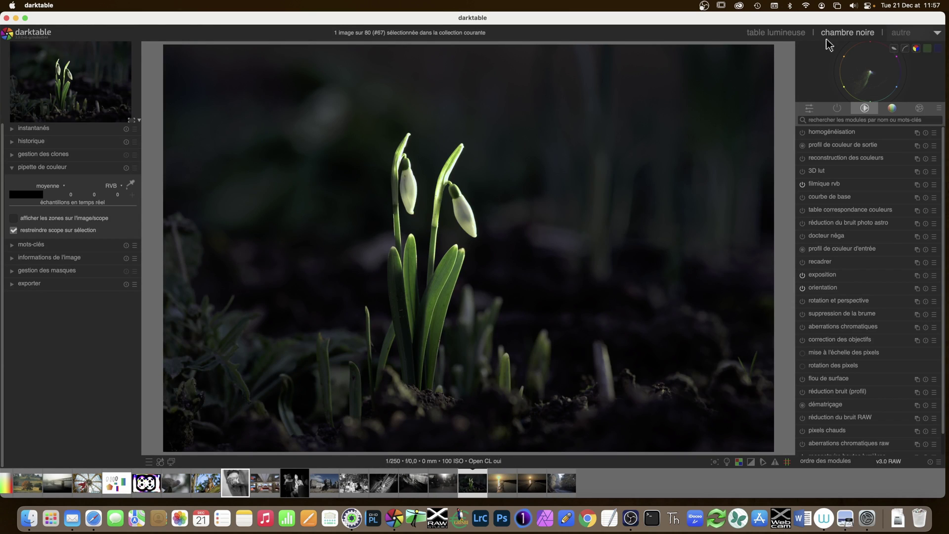
{"action": "left_click", "coordinate": [837, 109]}
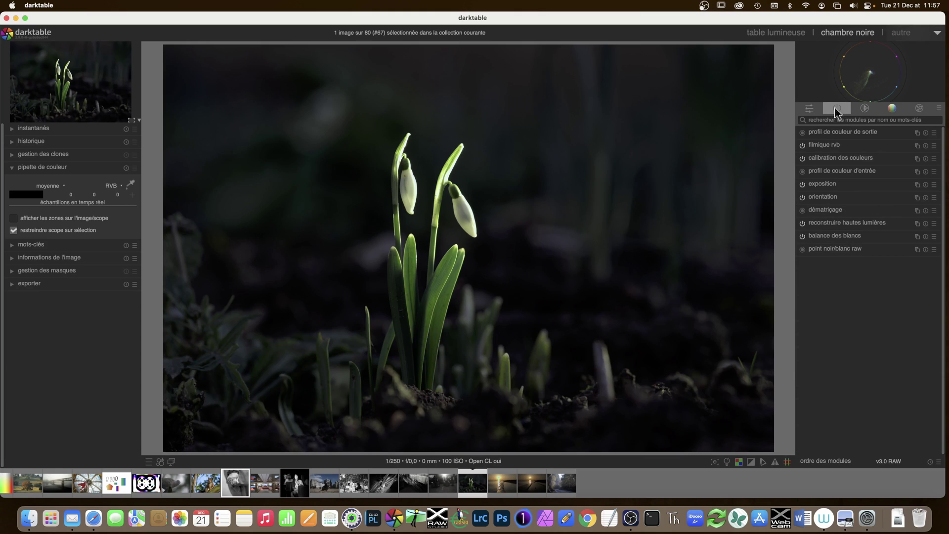
{"action": "left_click", "coordinate": [829, 211]}
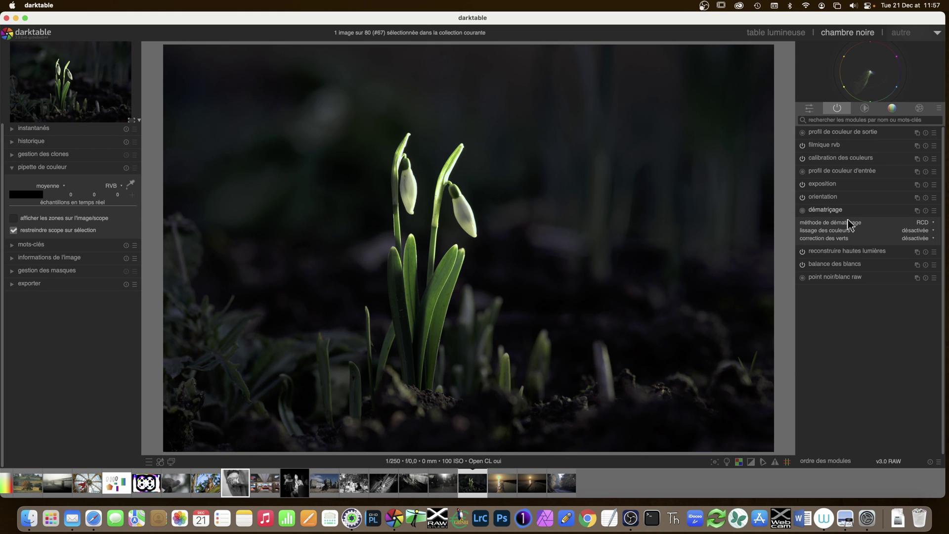
{"action": "left_click", "coordinate": [936, 224]}
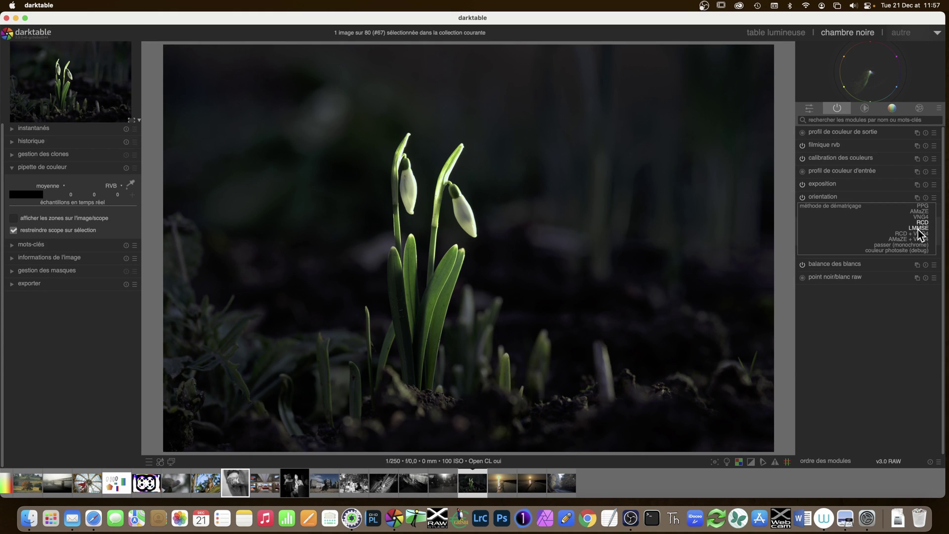
{"action": "left_click", "coordinate": [919, 228]}
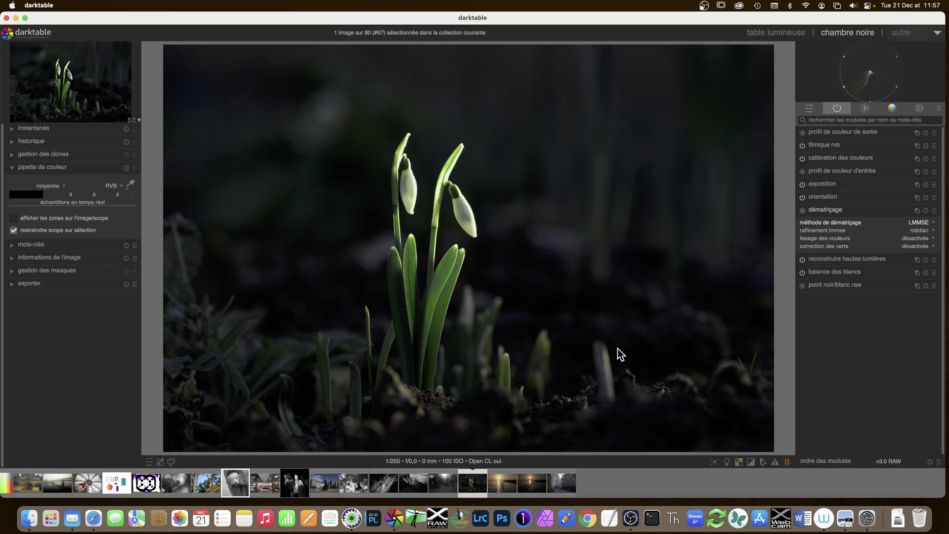
Step: Open the forest road RAF photo and review its available demosaicing methods, keeping Markesteijn 1-passe
{"action": "left_click", "coordinate": [561, 487]}
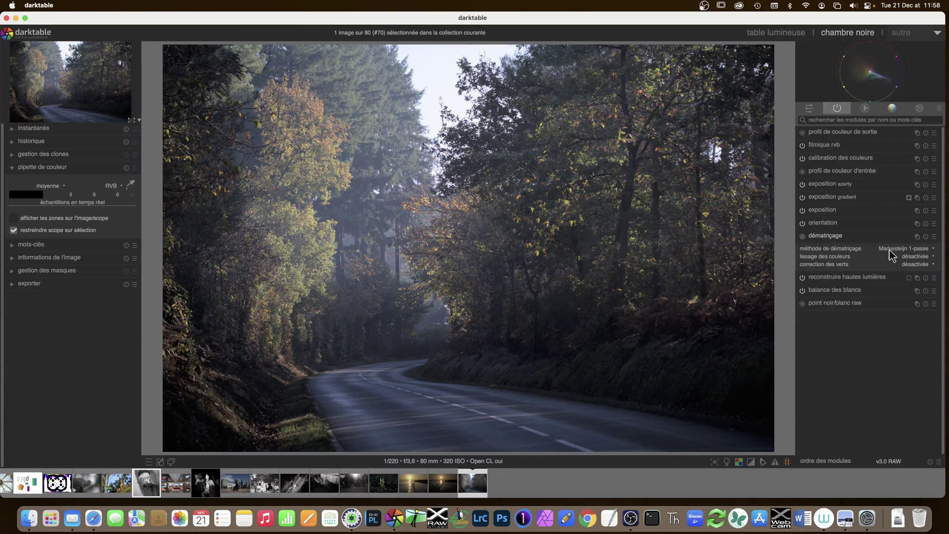
{"action": "left_click", "coordinate": [906, 249]}
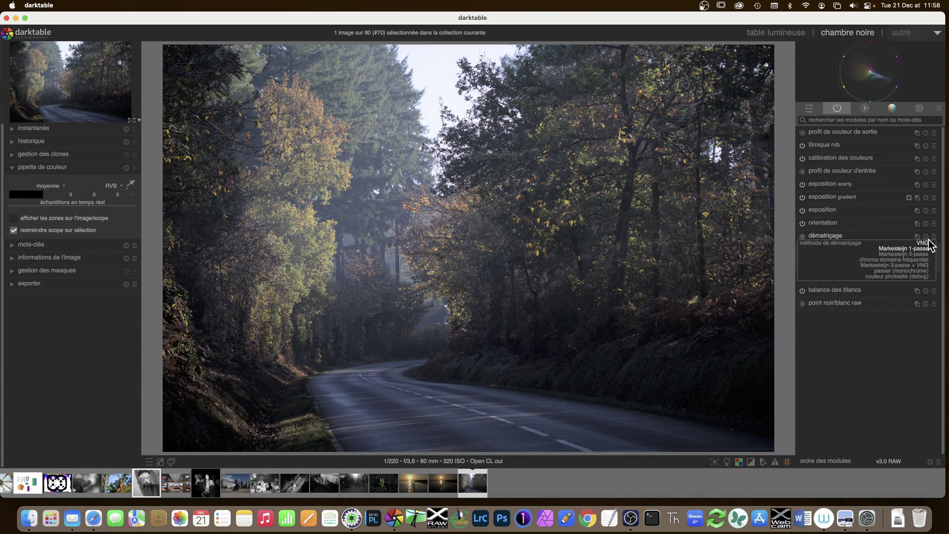
{"action": "left_click", "coordinate": [898, 250]}
{"action": "left_click", "coordinate": [821, 235]}
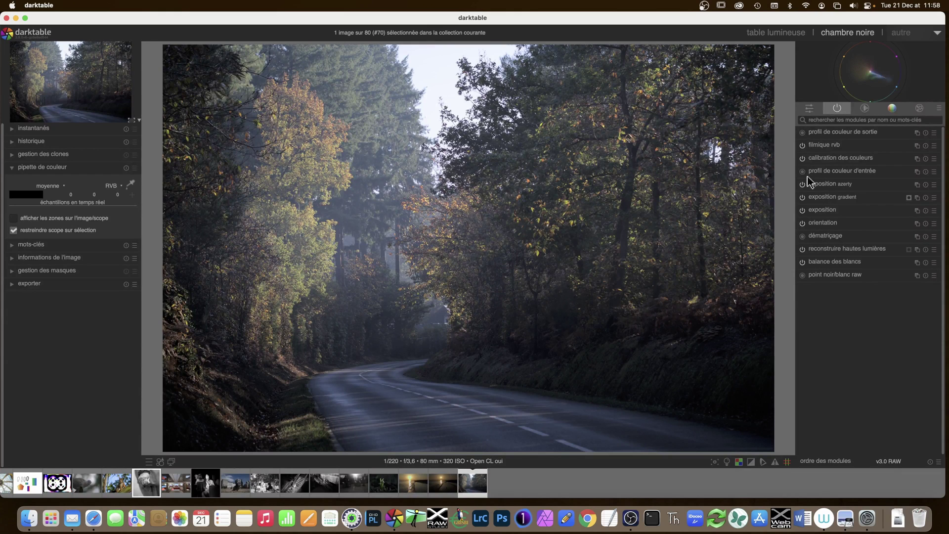
Step: Return to the table lumineuse, reopen the forest road photo in the chambre noire and turn on the guide lines
{"action": "left_click", "coordinate": [791, 35]}
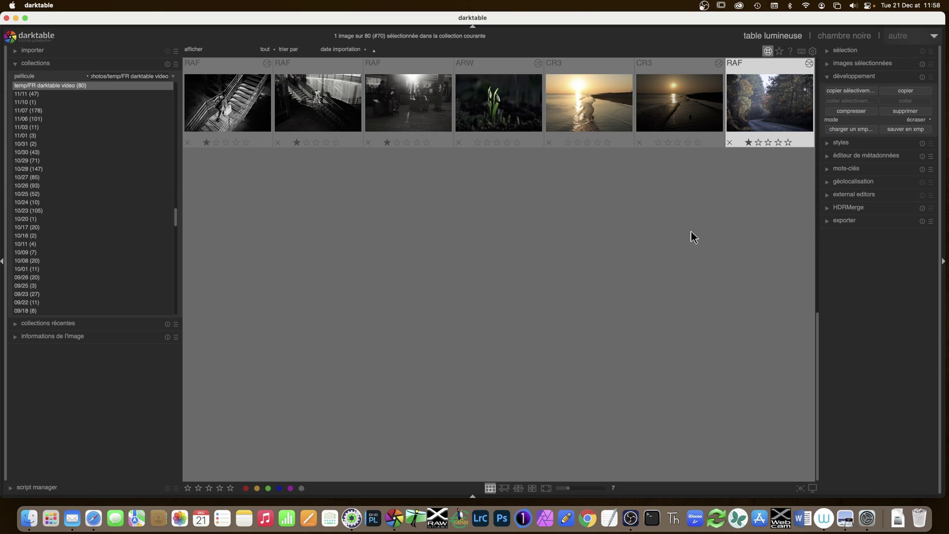
{"action": "key", "text": "d"}
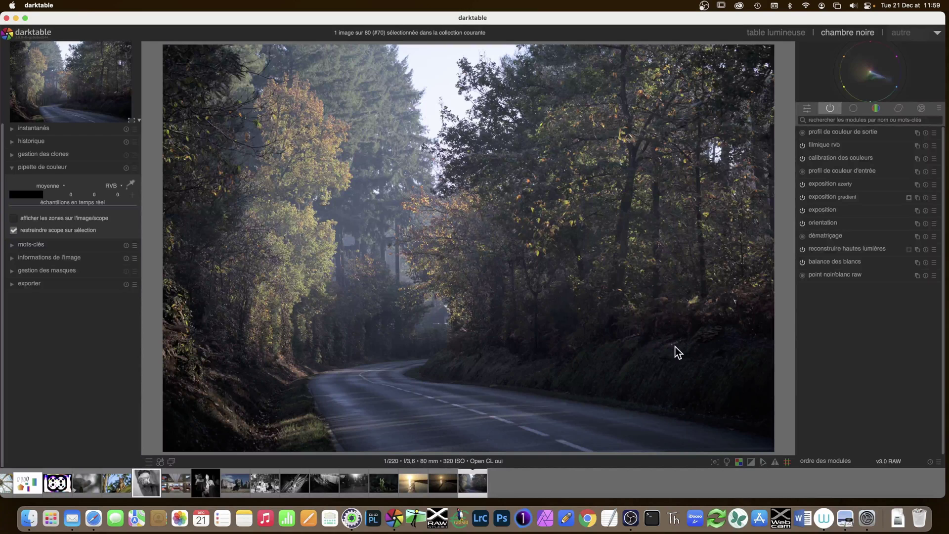
{"action": "left_click", "coordinate": [789, 463]}
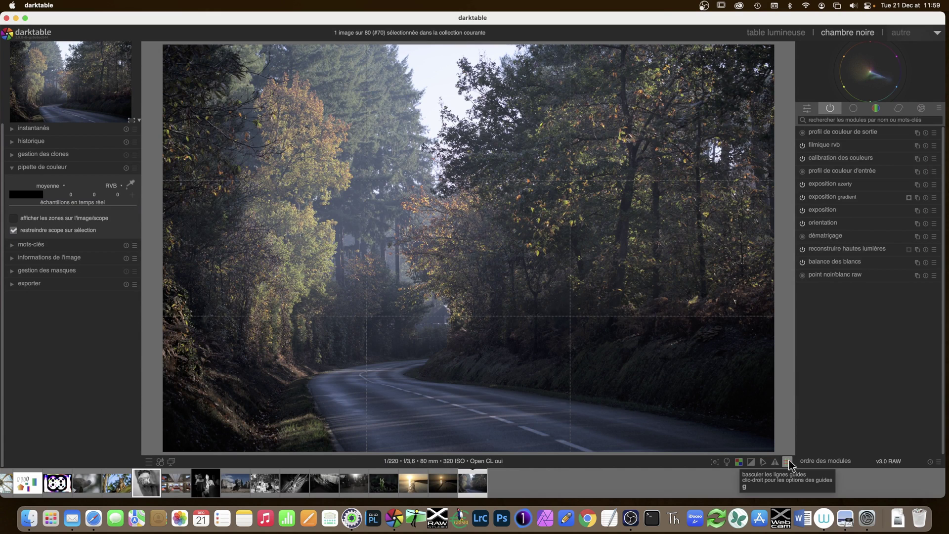
Step: Try the diagonales guide type and the overlay colours in the global guide settings, and set the type back to règle des tiers
{"action": "right_click", "coordinate": [790, 464]}
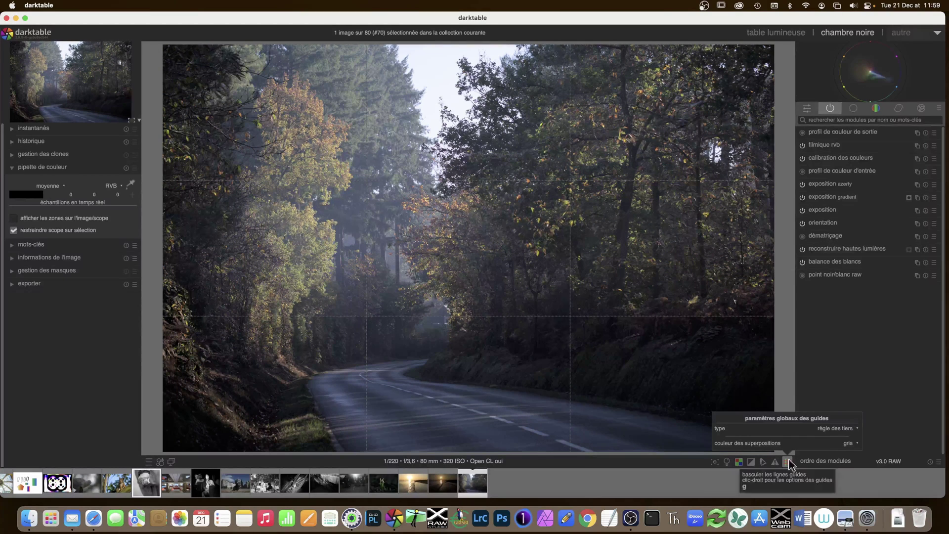
{"action": "left_click", "coordinate": [839, 430]}
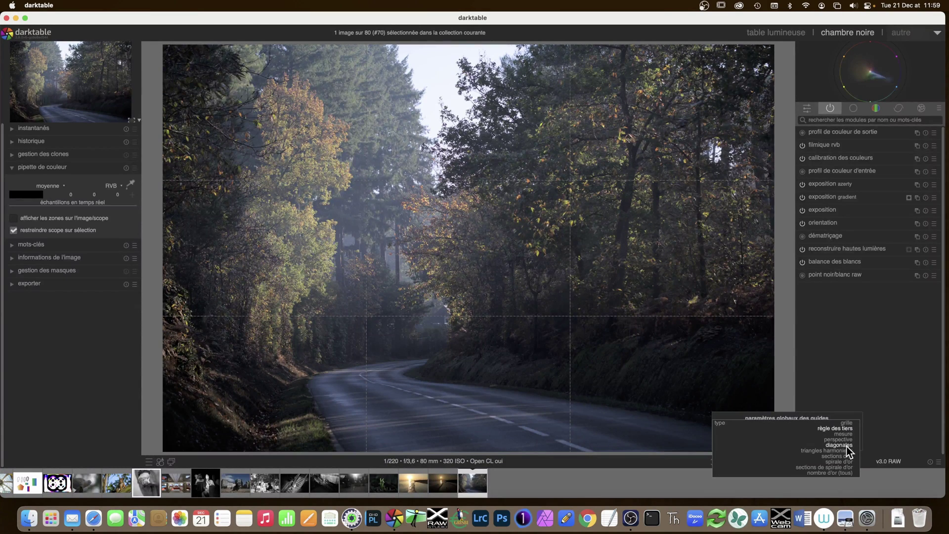
{"action": "left_click", "coordinate": [846, 445]}
{"action": "left_click", "coordinate": [850, 445]}
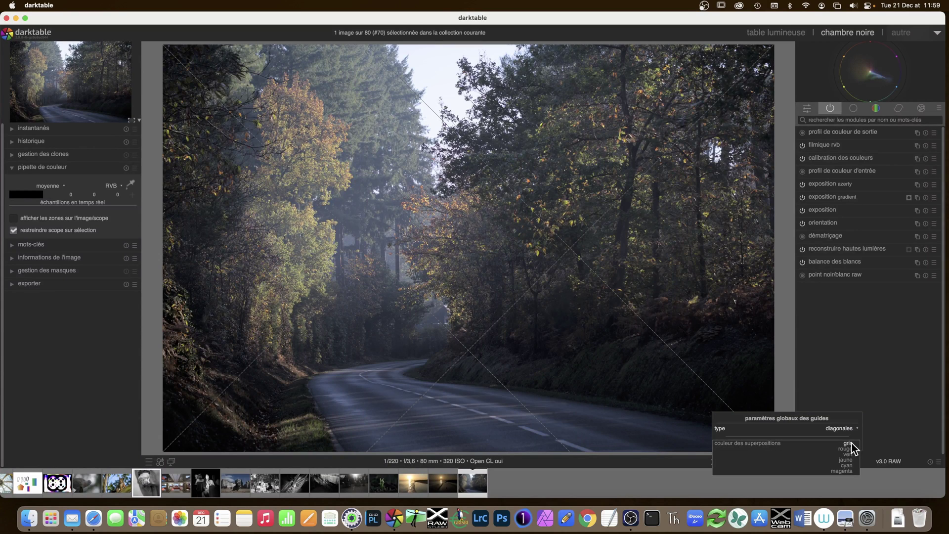
{"action": "left_click", "coordinate": [850, 447]}
{"action": "left_click", "coordinate": [846, 443]}
{"action": "left_click", "coordinate": [848, 454]}
{"action": "left_click", "coordinate": [848, 447]}
{"action": "left_click", "coordinate": [849, 431]}
{"action": "left_click", "coordinate": [846, 429]}
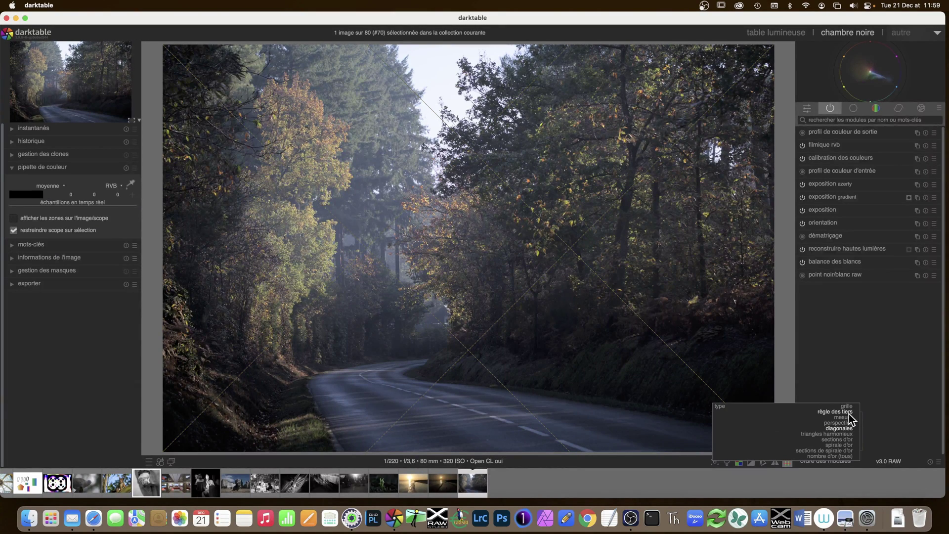
{"action": "left_click", "coordinate": [850, 412]}
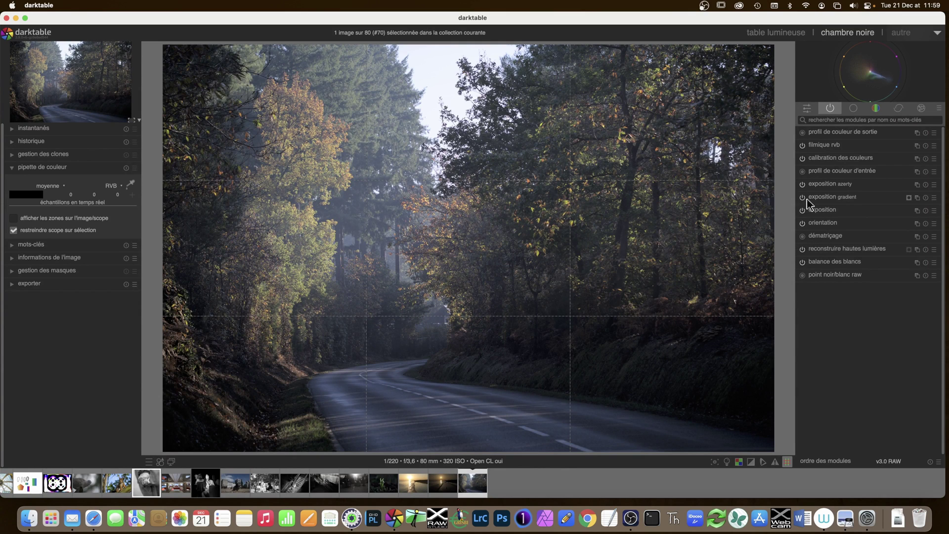
Step: Expand the rotation et perspective module for the forest road photo and activate its manual structure line drawing
{"action": "left_click", "coordinate": [901, 111]}
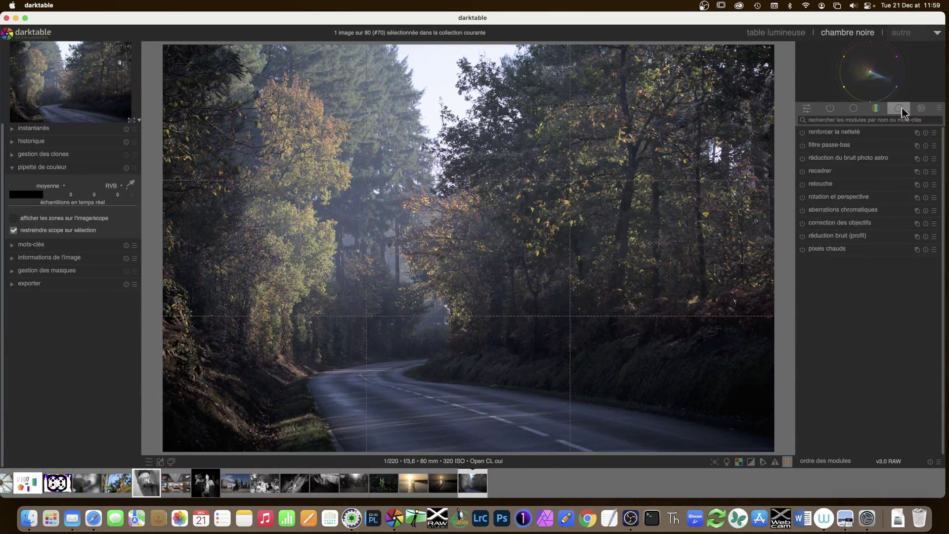
{"action": "left_click", "coordinate": [826, 197]}
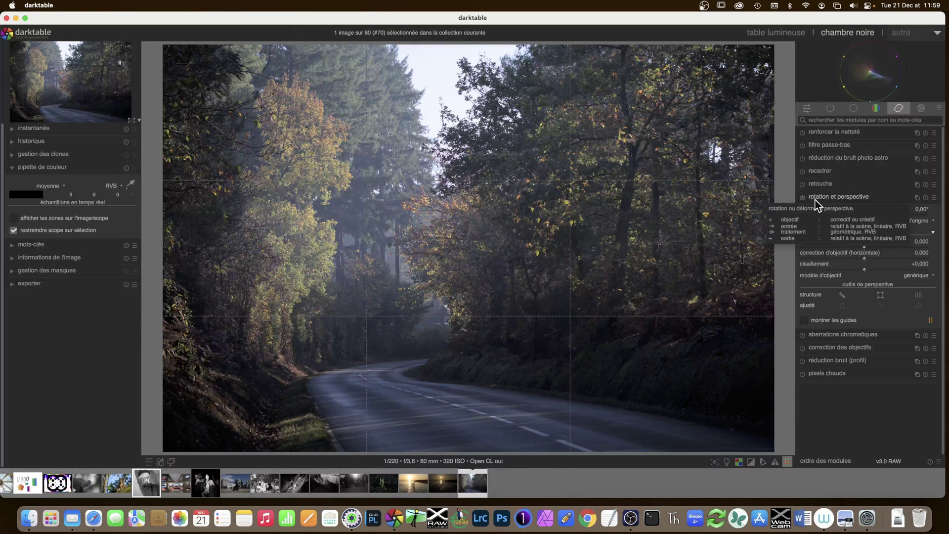
{"action": "left_click", "coordinate": [817, 198]}
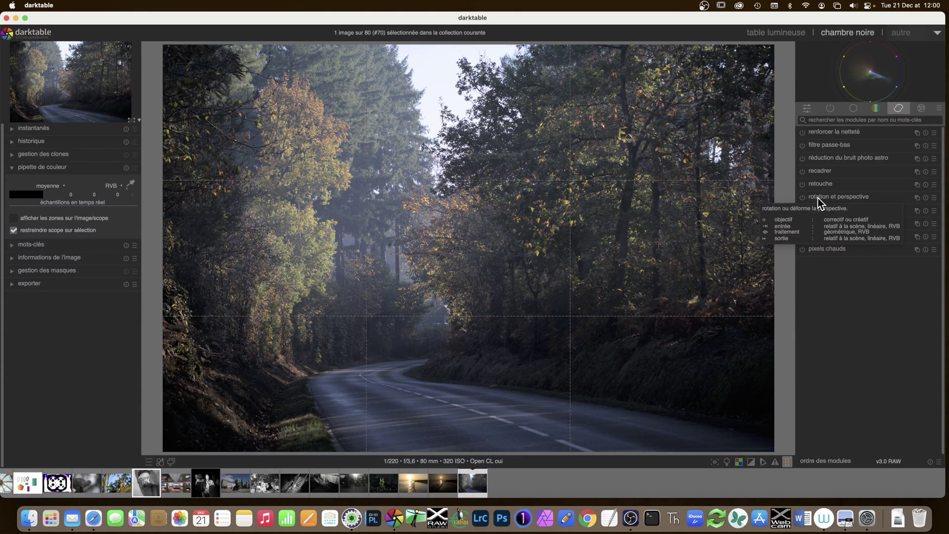
{"action": "left_click", "coordinate": [818, 198]}
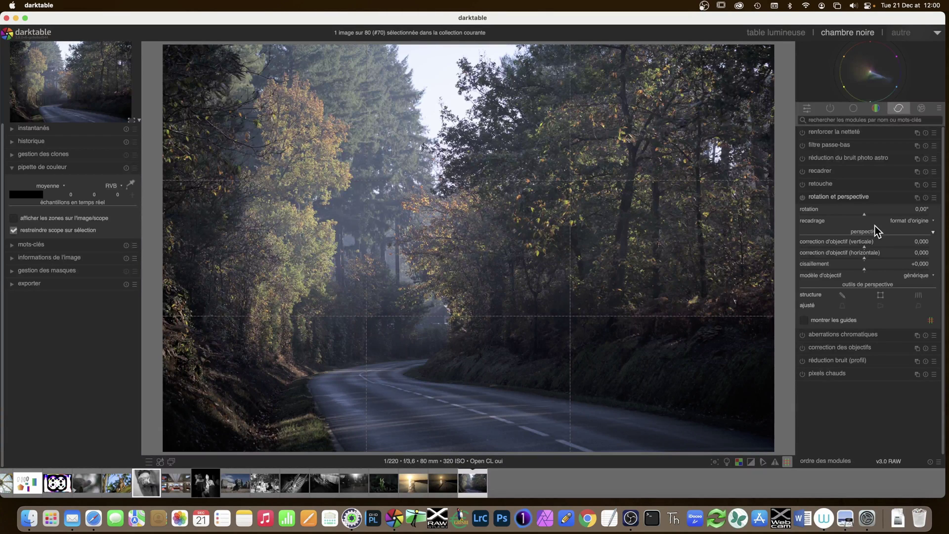
{"action": "left_click", "coordinate": [840, 295]}
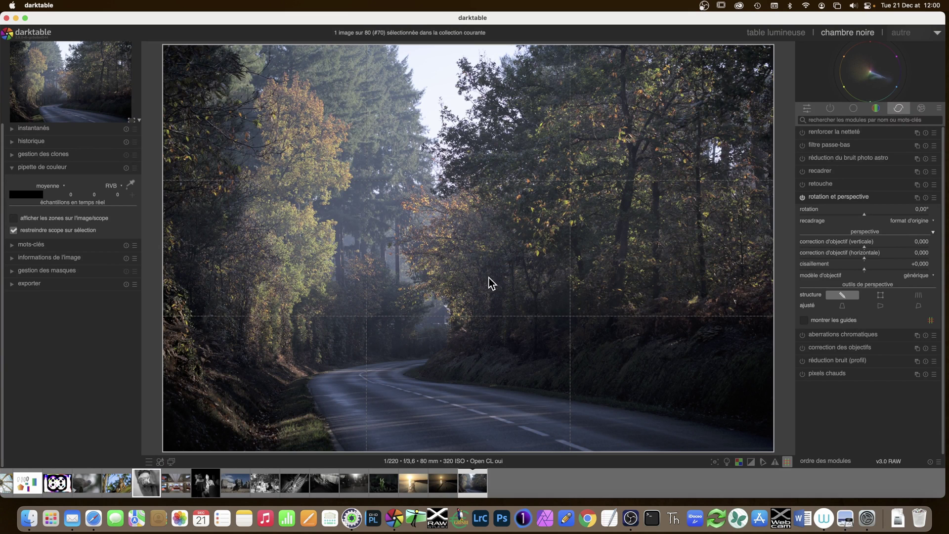
Step: Find the photo of the curved sesam-vitale building in the filmstrip and open it for editing
{"action": "scroll", "coordinate": [259, 479], "scroll_direction": "up", "scroll_amount": 15}
{"action": "scroll", "coordinate": [259, 477], "scroll_direction": "up", "scroll_amount": 20}
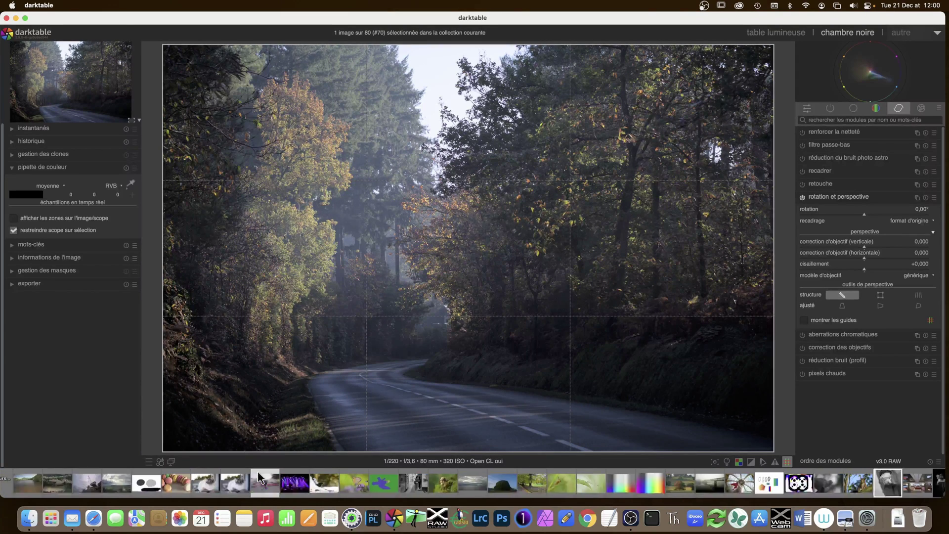
{"action": "scroll", "coordinate": [259, 477], "scroll_direction": "up", "scroll_amount": 10}
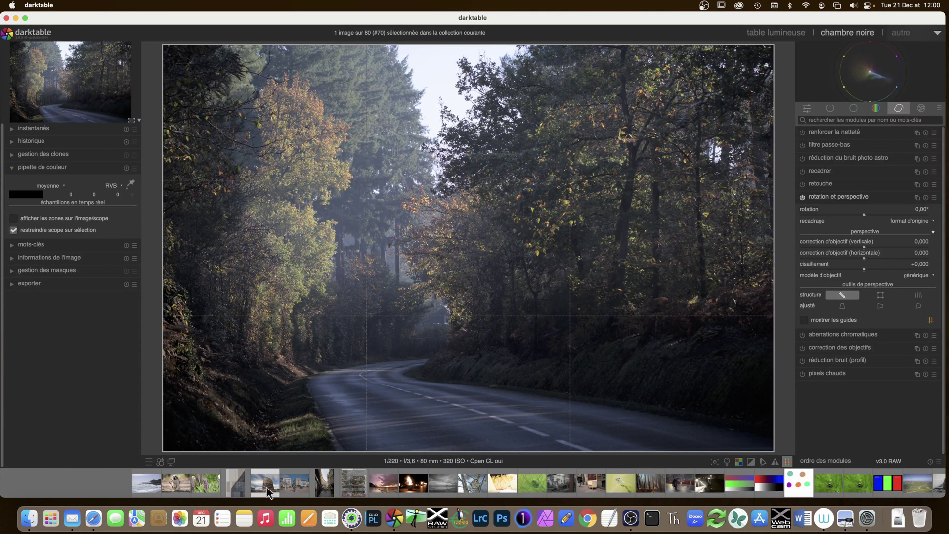
{"action": "left_click", "coordinate": [267, 489]}
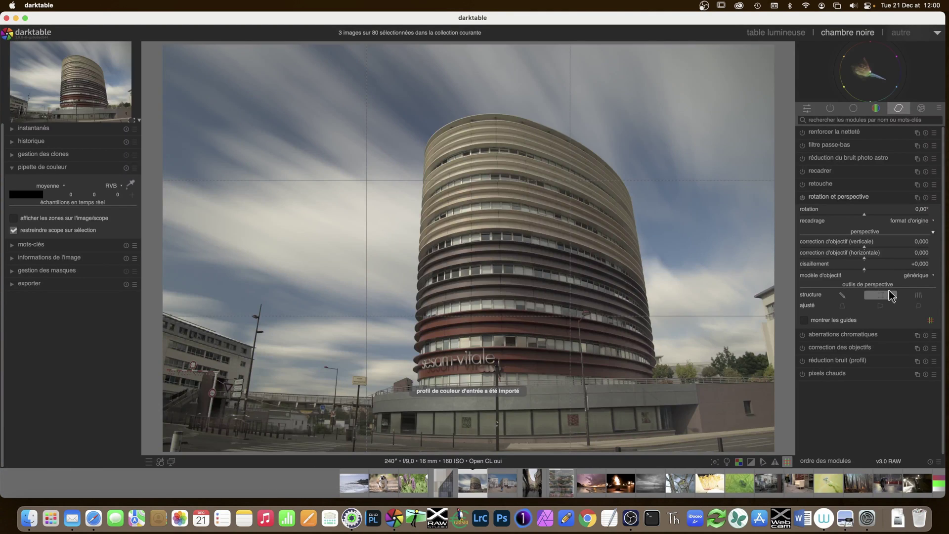
Step: Activate structure line drawing for the building photo and automatically correct its vertical perspective distortion
{"action": "left_click", "coordinate": [842, 293]}
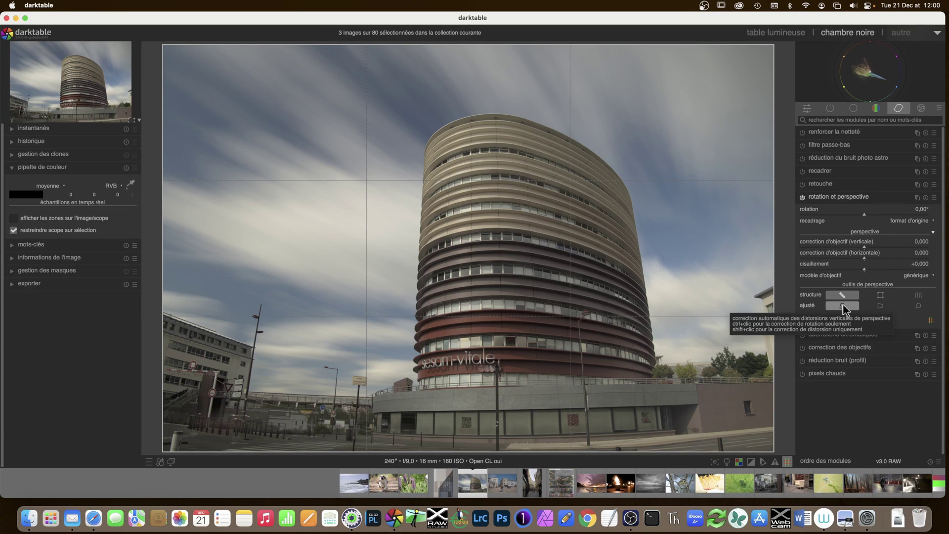
{"action": "left_click", "coordinate": [843, 307]}
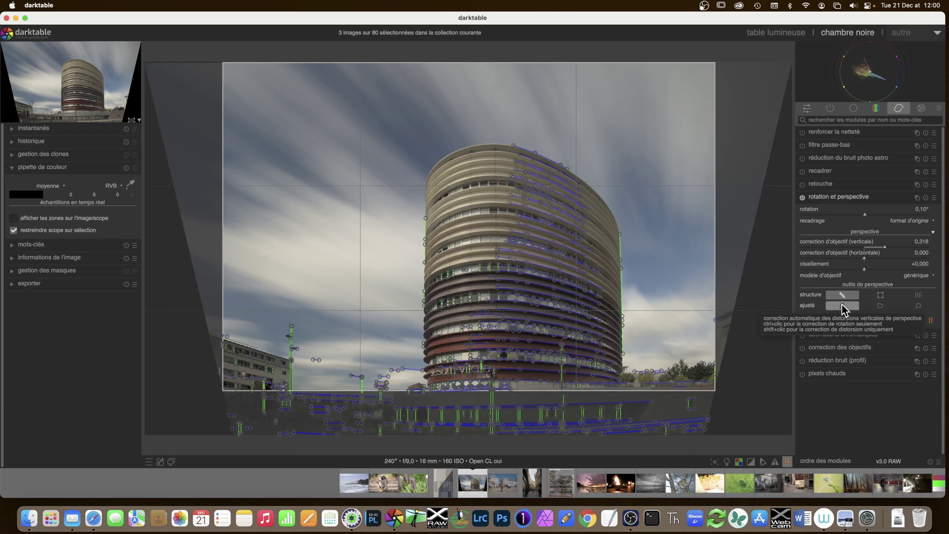
{"action": "left_click", "coordinate": [837, 197]}
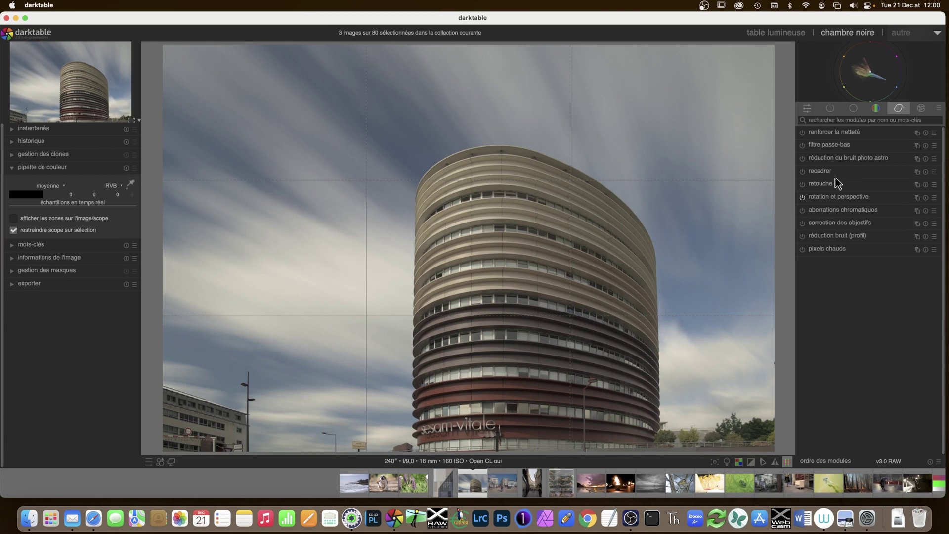
Step: In the rotation et perspective module, view the recadrage options and set the building photo's rotation to -2,35°
{"action": "left_click", "coordinate": [845, 197]}
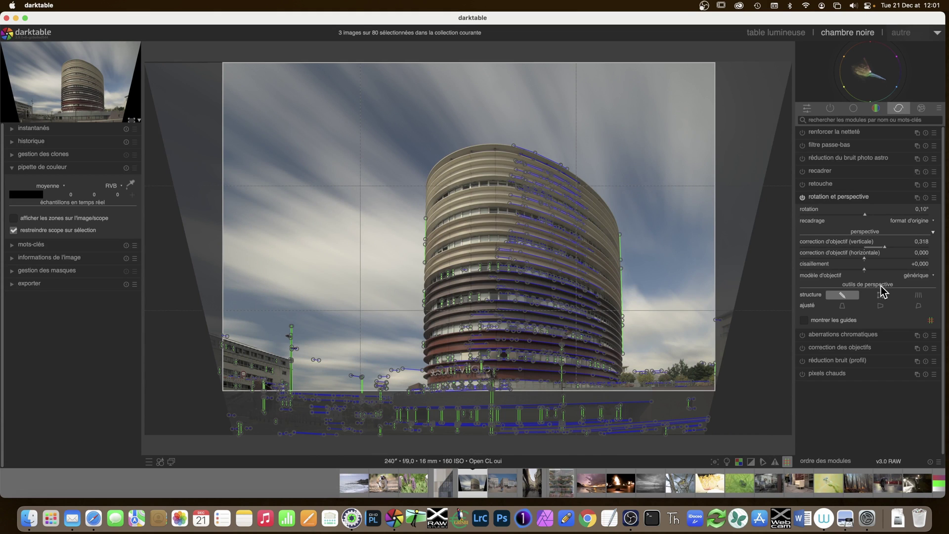
{"action": "left_click", "coordinate": [913, 220]}
{"action": "left_click", "coordinate": [912, 221]}
{"action": "right_click", "coordinate": [866, 214]}
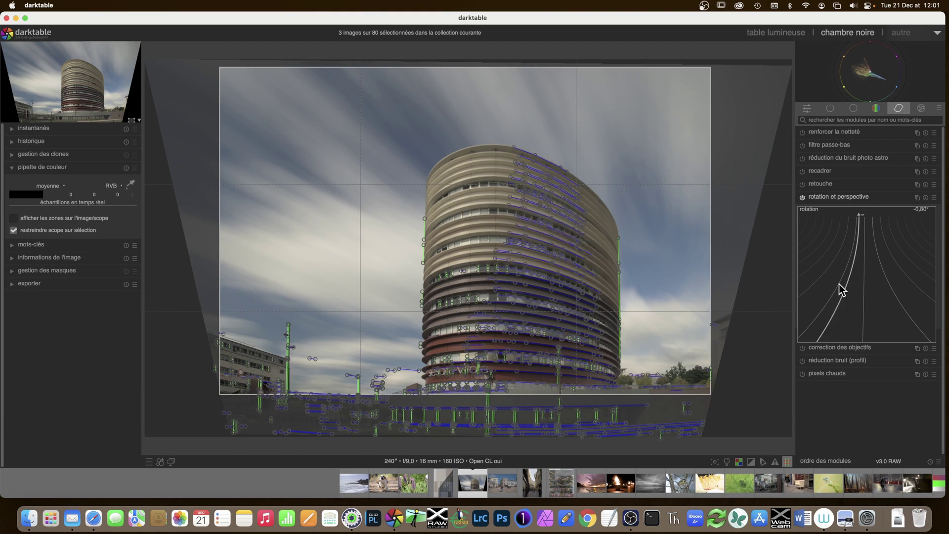
{"action": "left_click", "coordinate": [838, 283]}
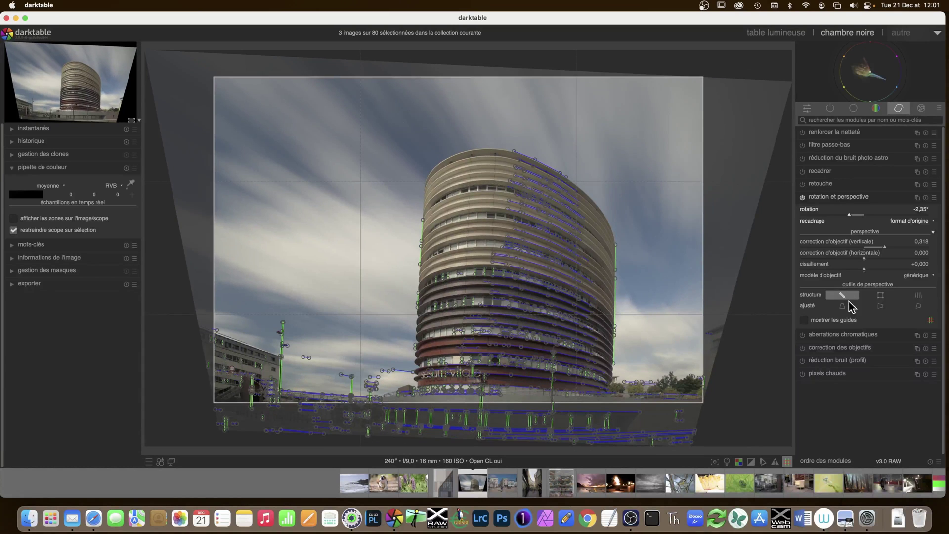
{"action": "left_click", "coordinate": [833, 195]}
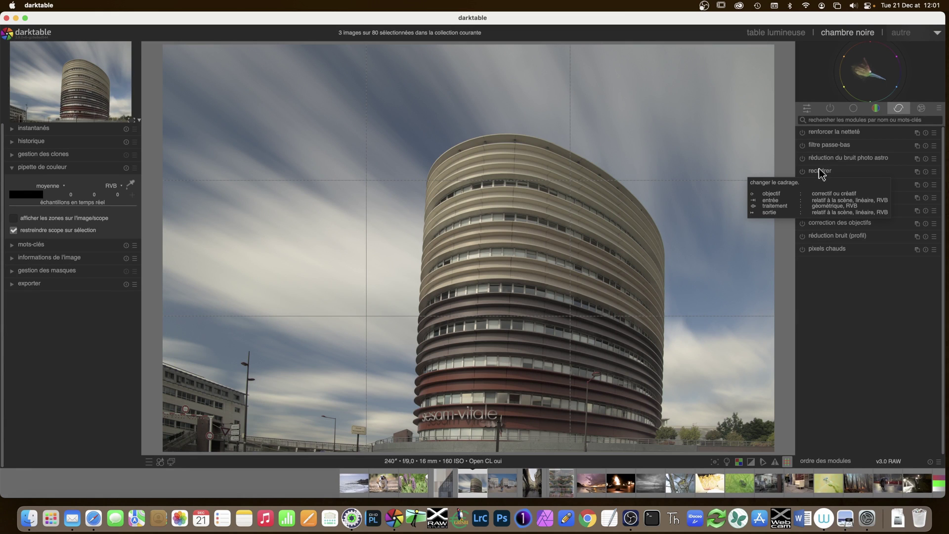
Step: Crop the building photo to its upper part at the original image aspect with the recadrer module and apply the crop
{"action": "left_click", "coordinate": [831, 107]}
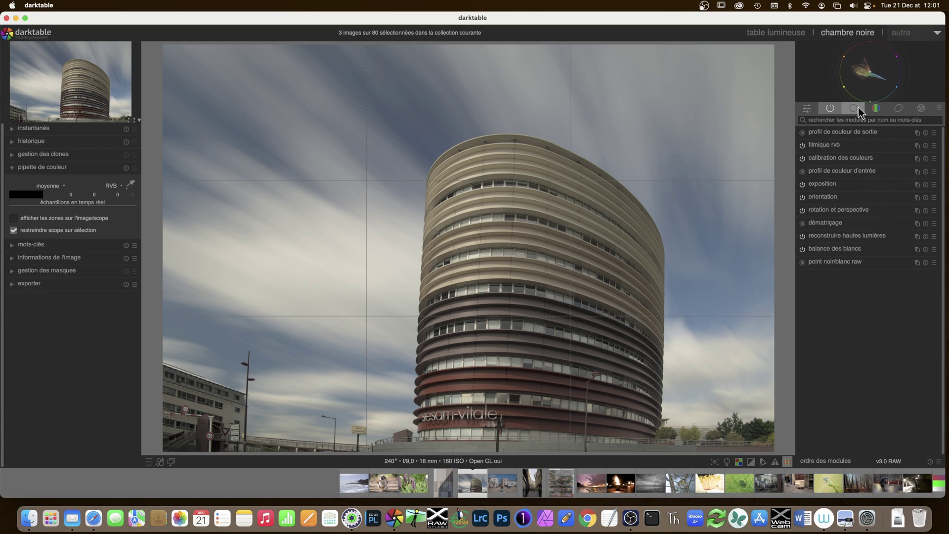
{"action": "left_click", "coordinate": [898, 108]}
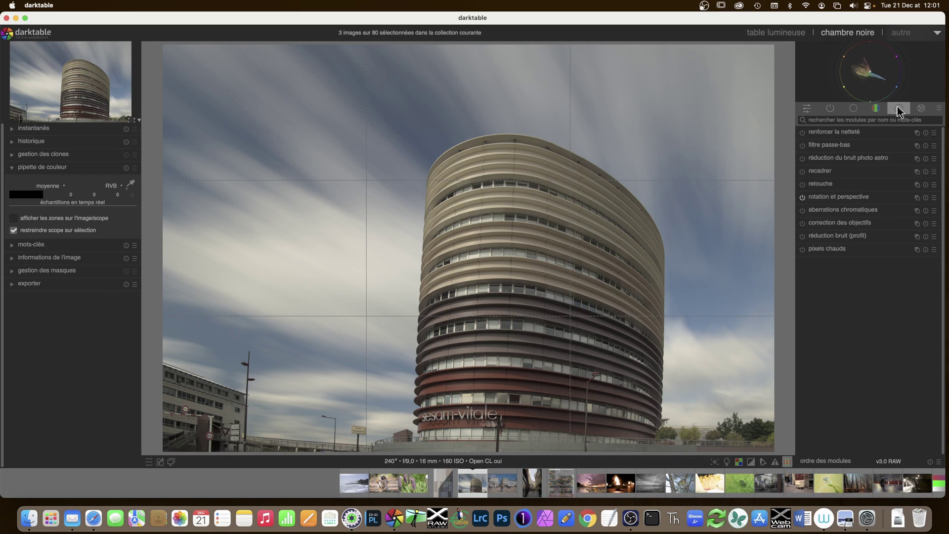
{"action": "left_click", "coordinate": [828, 171]}
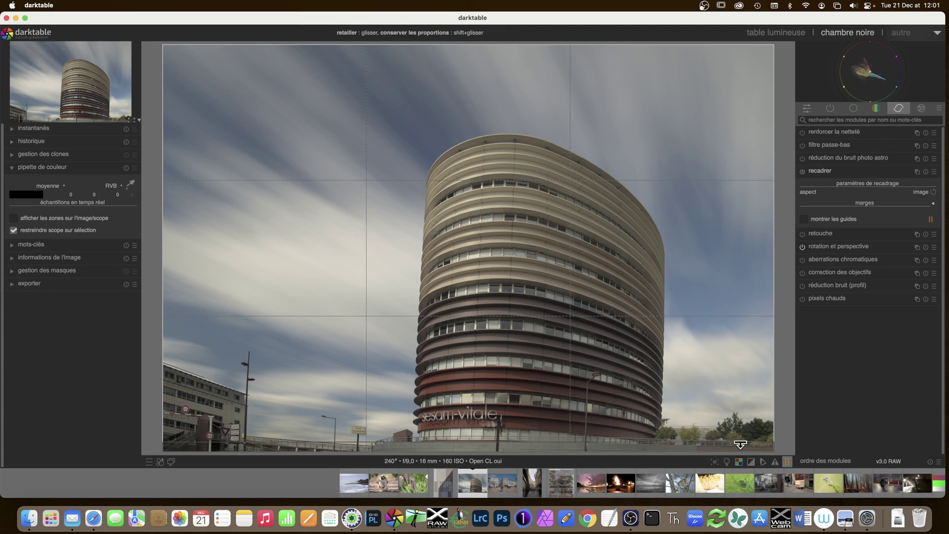
{"action": "left_click_drag", "start_coordinate": [764, 443], "coordinate": [648, 357]}
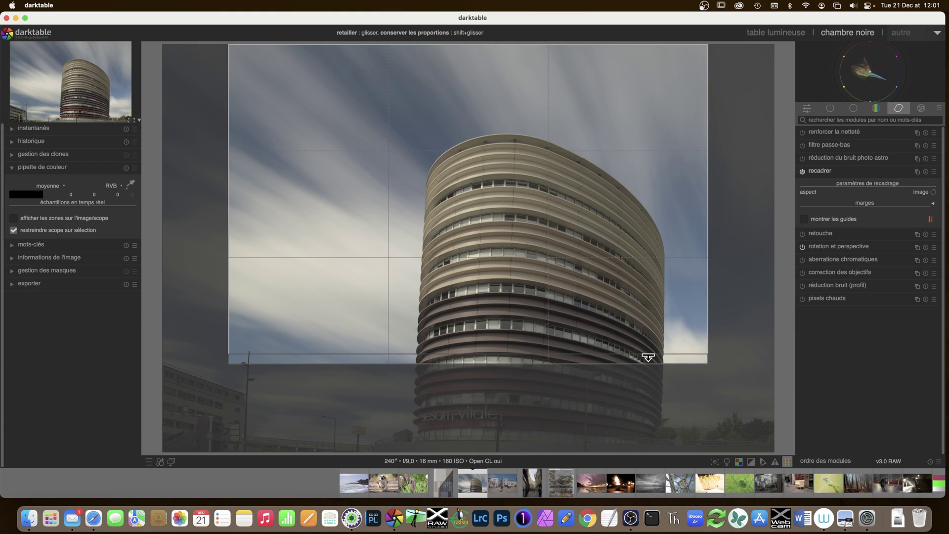
{"action": "left_click", "coordinate": [830, 108]}
{"action": "left_click", "coordinate": [821, 183]}
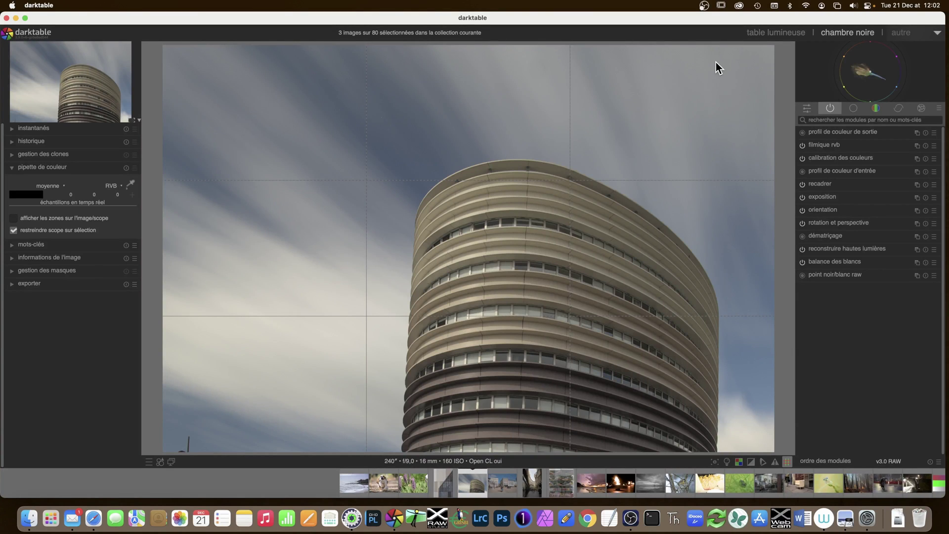
Step: Display the effect modules and briefly view the flous module's parameters for the building photo
{"action": "left_click", "coordinate": [914, 111]}
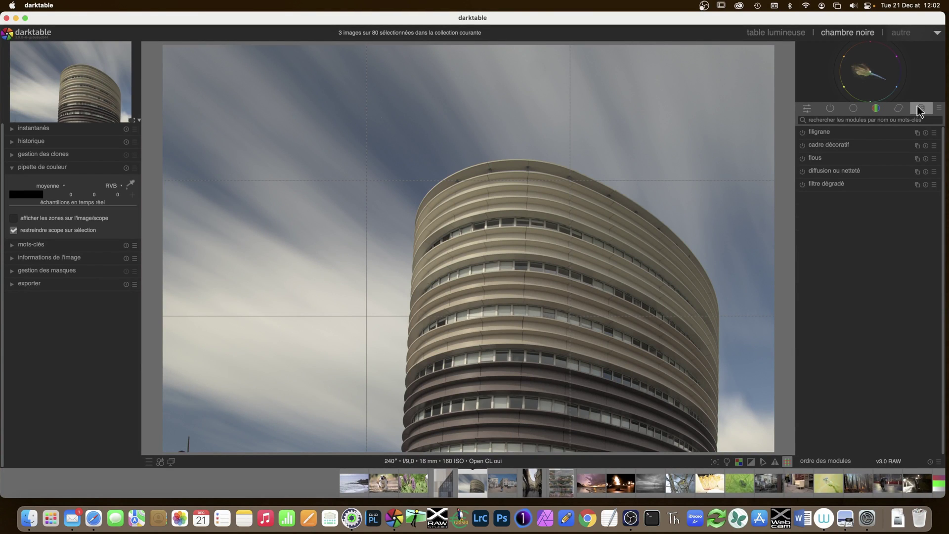
{"action": "left_click", "coordinate": [815, 160]}
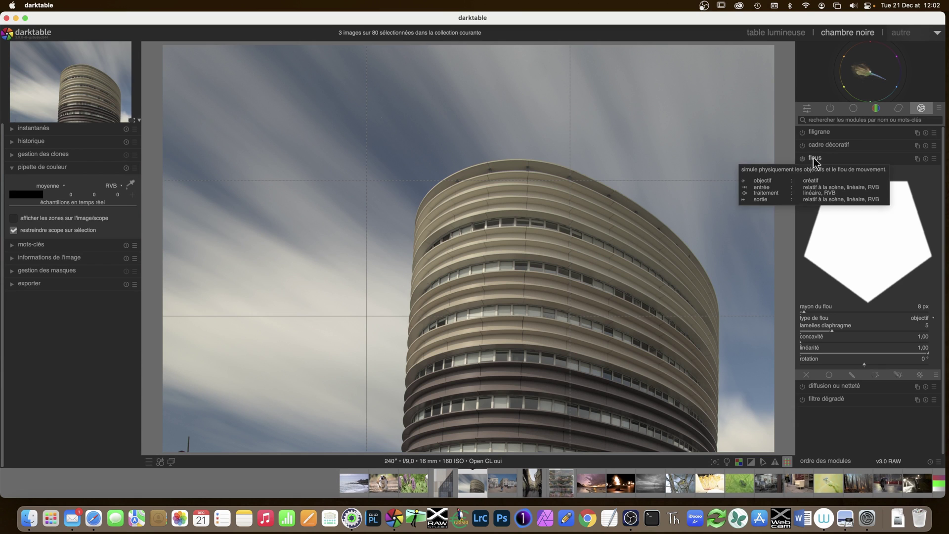
{"action": "left_click", "coordinate": [815, 160]}
Step: Open the snowdrop photo from the filmstrip for editing and turn off the guide line overlay
{"action": "scroll", "coordinate": [625, 485], "scroll_direction": "down", "scroll_amount": 20}
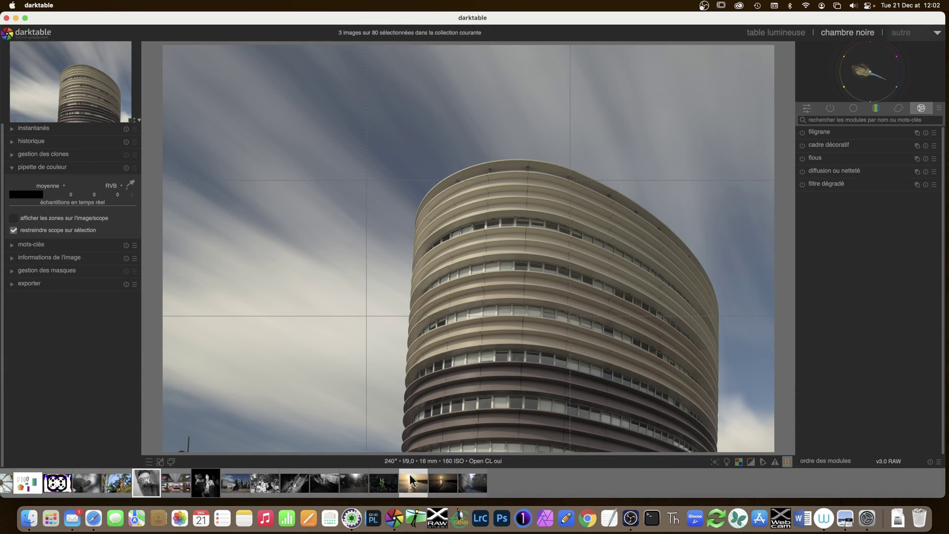
{"action": "left_click", "coordinate": [387, 484]}
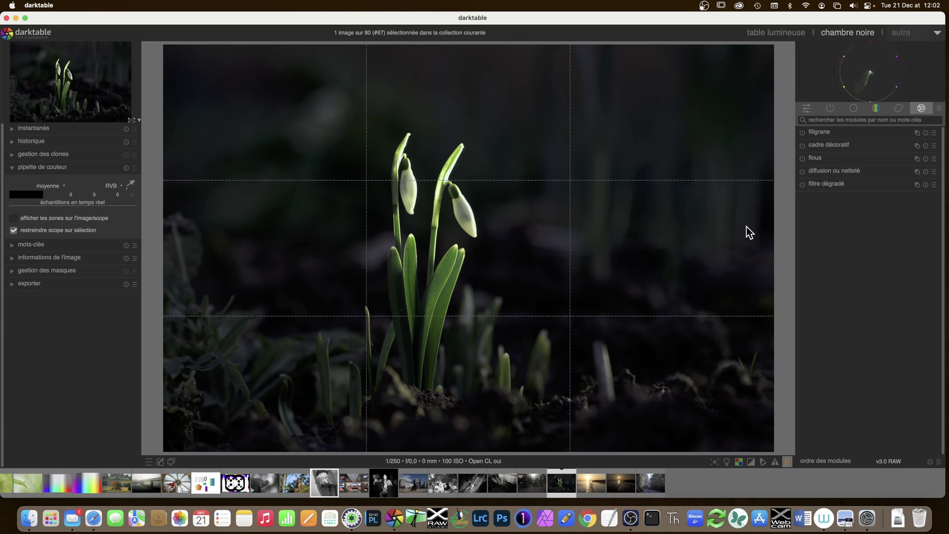
{"action": "left_click", "coordinate": [787, 461]}
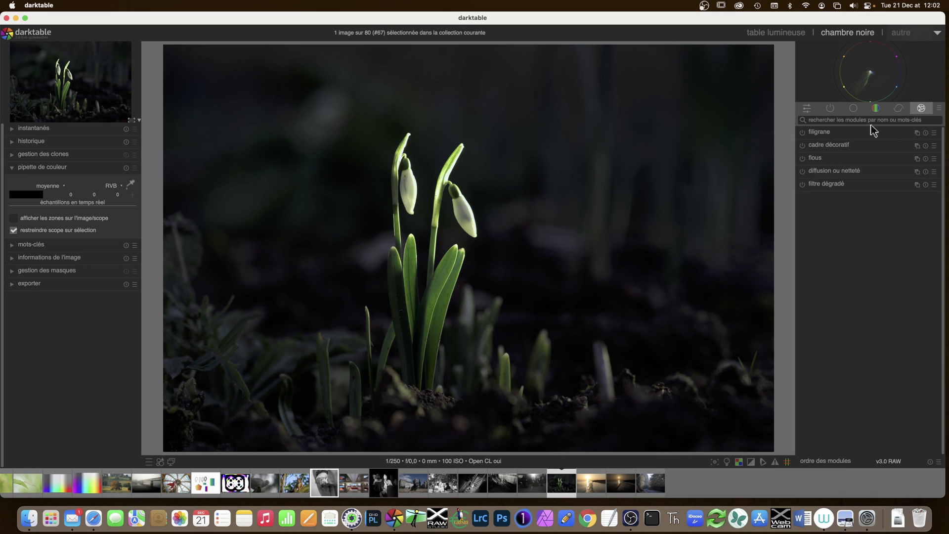
Step: Blur the snowdrop photo with the flous module at a 67 px radius, trying the gaussien type before returning to objectif
{"action": "left_click", "coordinate": [814, 158]}
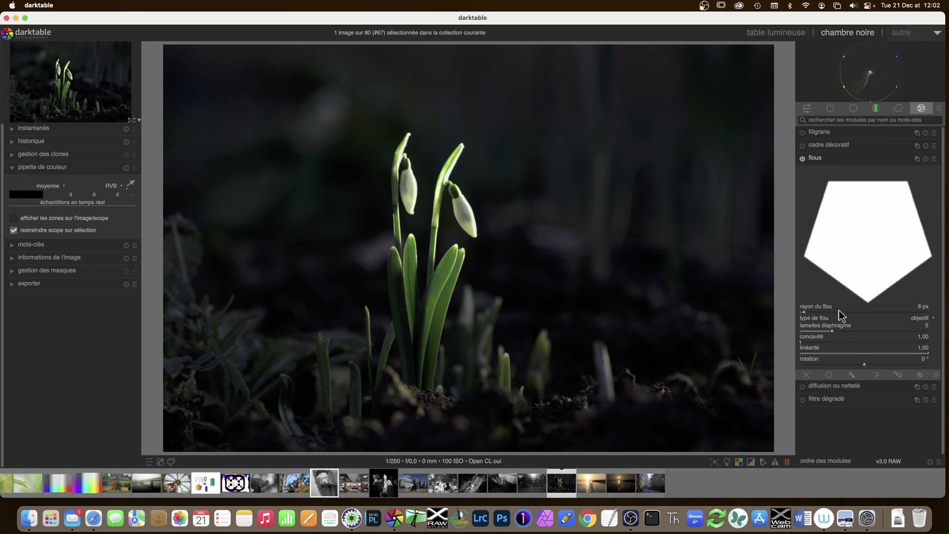
{"action": "left_click_drag", "start_coordinate": [825, 313], "coordinate": [866, 311]}
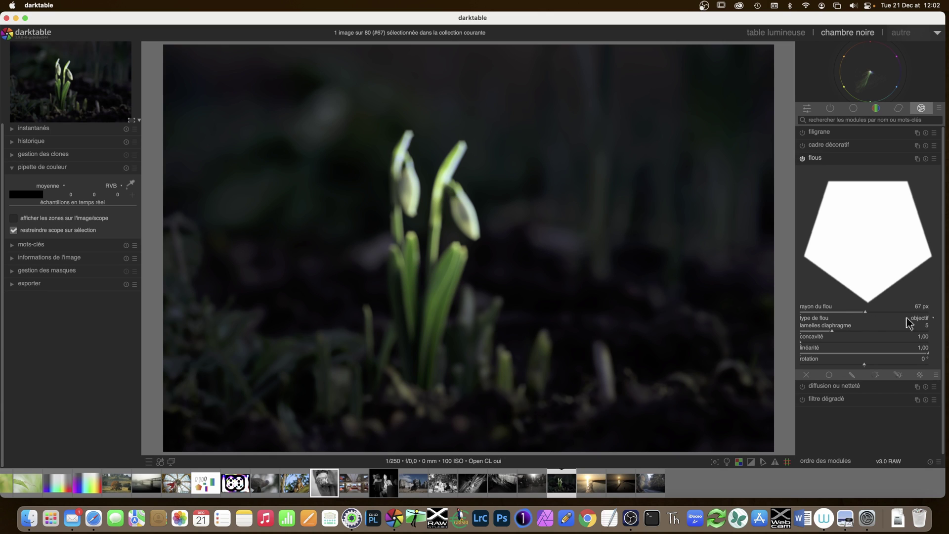
{"action": "left_click", "coordinate": [921, 322]}
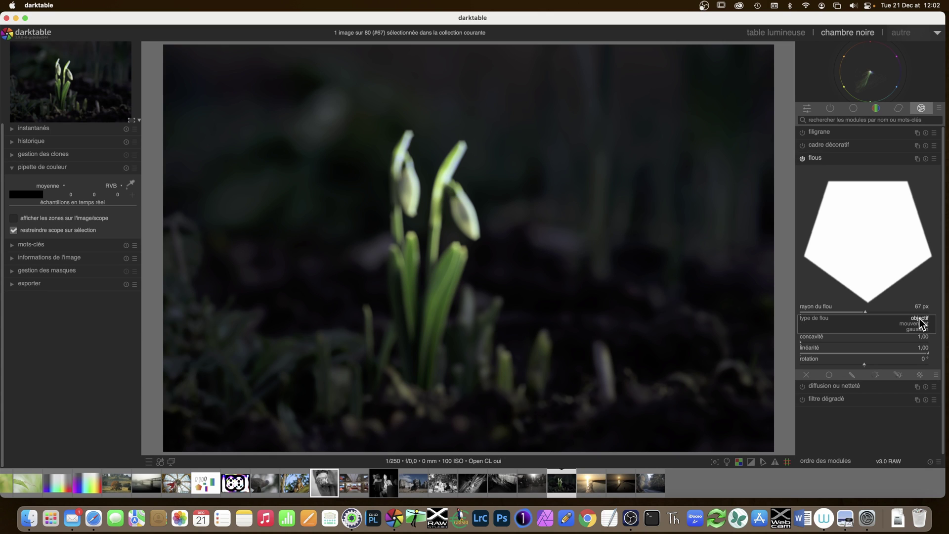
{"action": "left_click", "coordinate": [921, 329]}
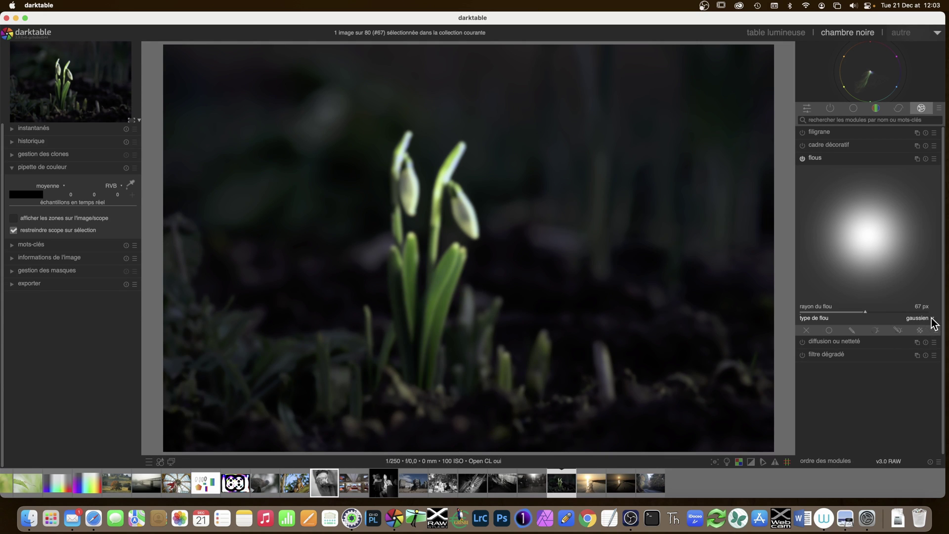
{"action": "left_click", "coordinate": [923, 320]}
{"action": "left_click", "coordinate": [919, 308]}
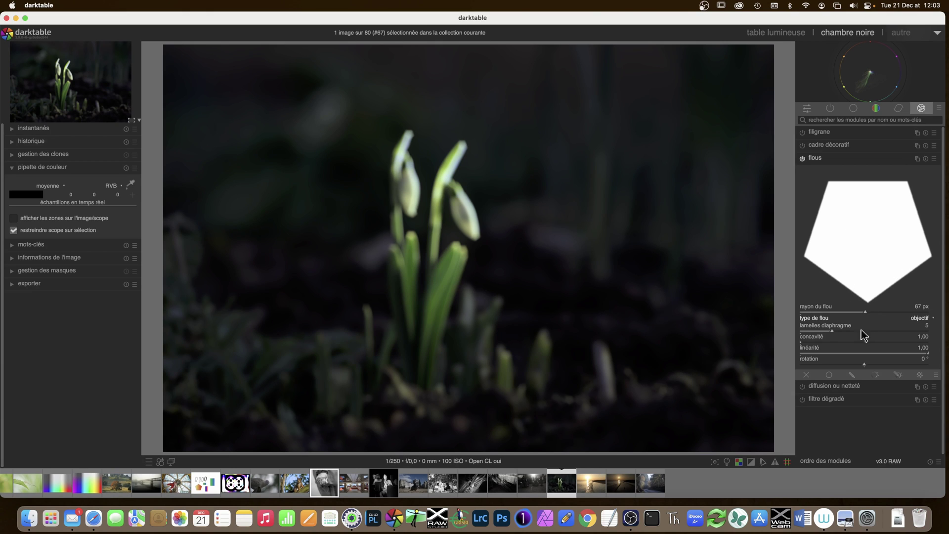
Step: Try 8, 9 and 4 lamelles diaphragme for the objectif blur and settle on 9
{"action": "left_click", "coordinate": [883, 331]}
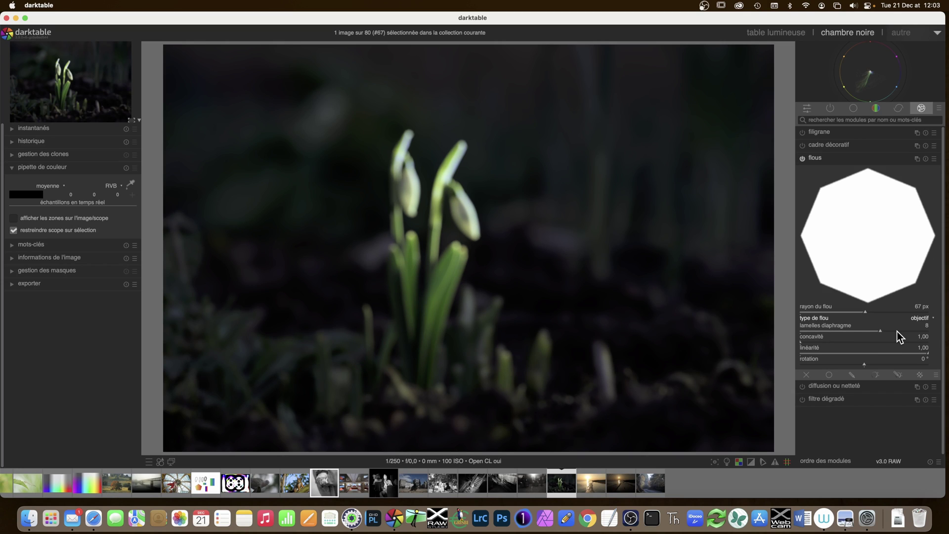
{"action": "left_click_drag", "start_coordinate": [883, 330], "coordinate": [898, 336]}
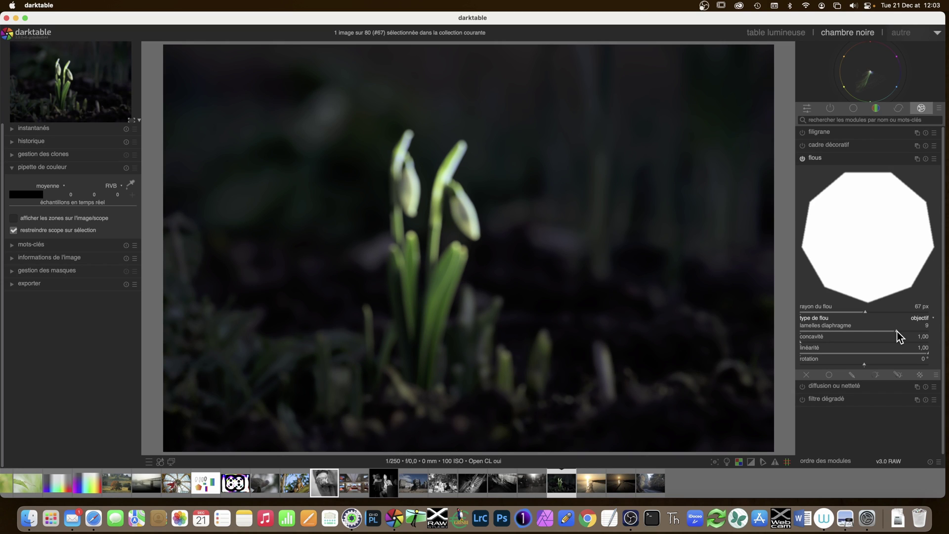
{"action": "left_click", "coordinate": [819, 330]}
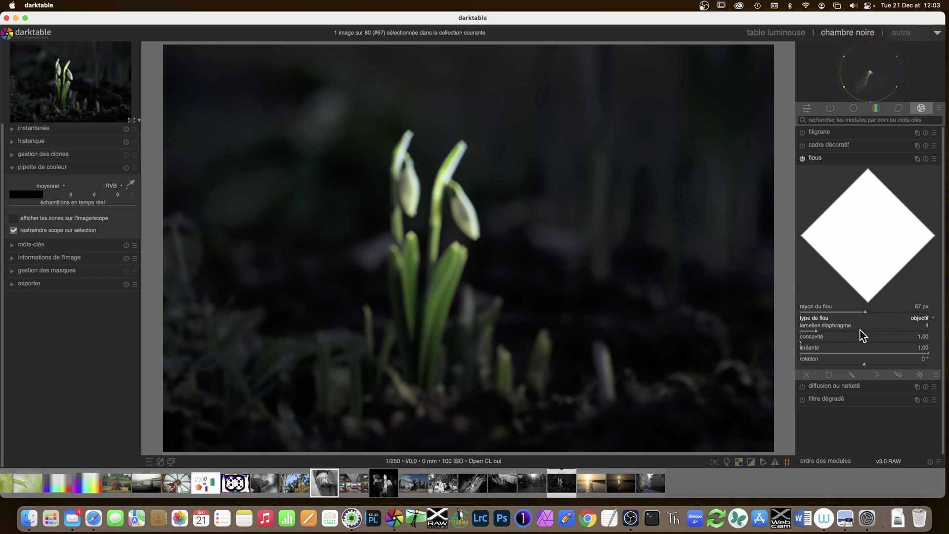
{"action": "left_click", "coordinate": [903, 328]}
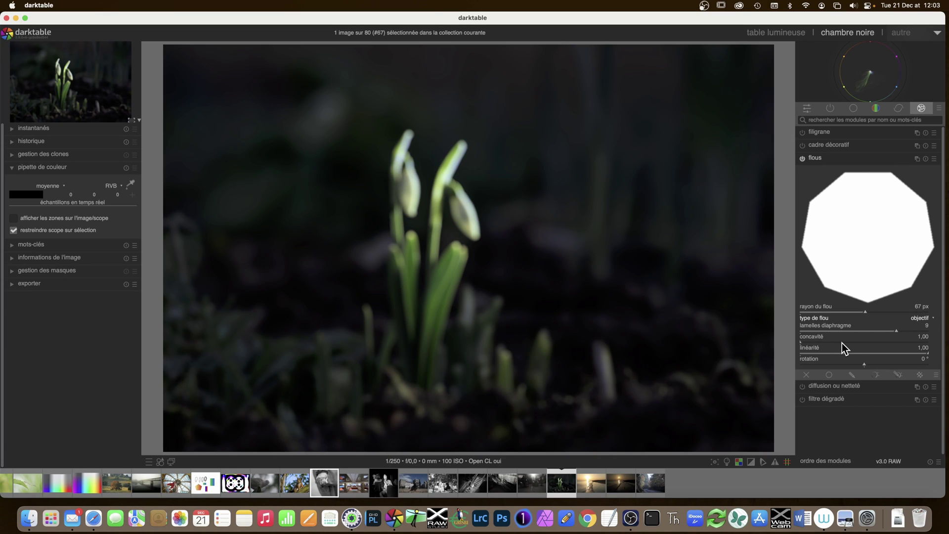
Step: Switch the blur type to mouvement, set its radius to 101 px and try different blur directions
{"action": "left_click", "coordinate": [926, 318]}
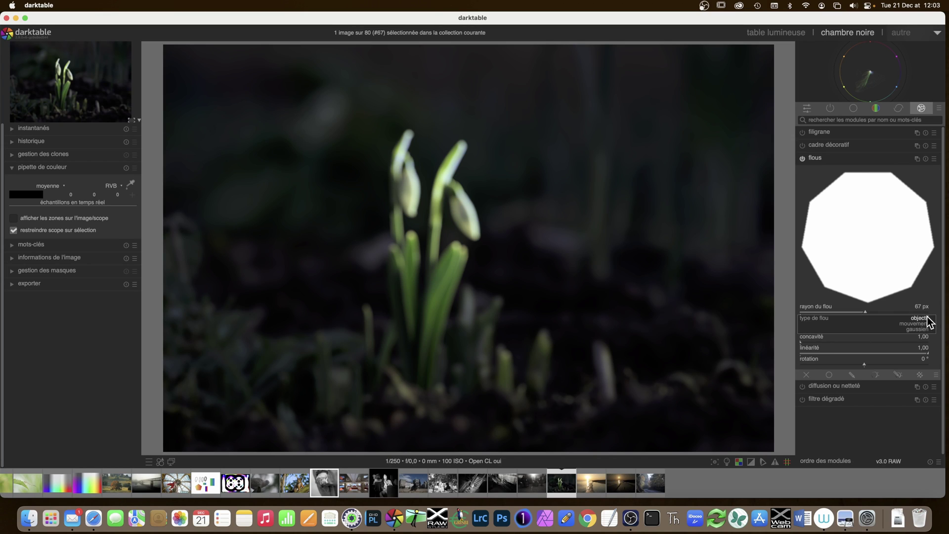
{"action": "left_click", "coordinate": [923, 324]}
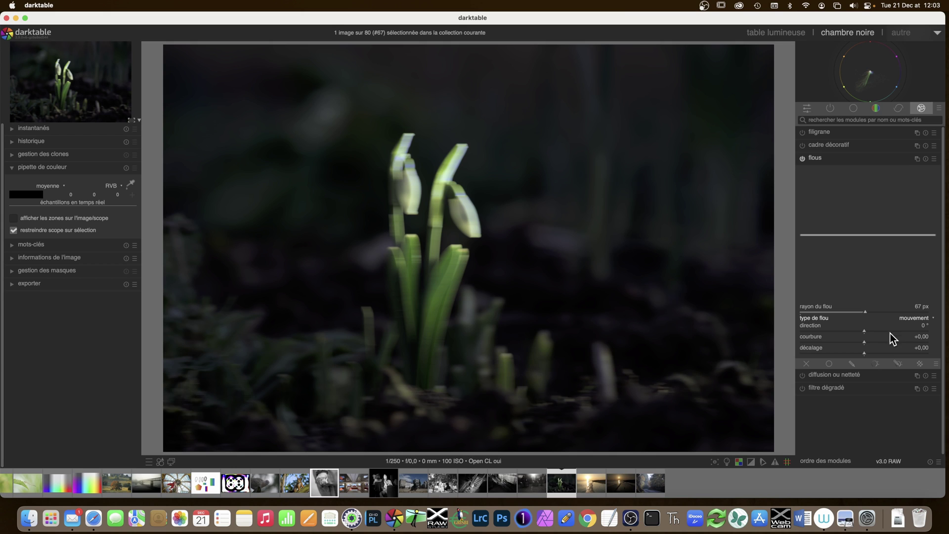
{"action": "left_click", "coordinate": [901, 312]}
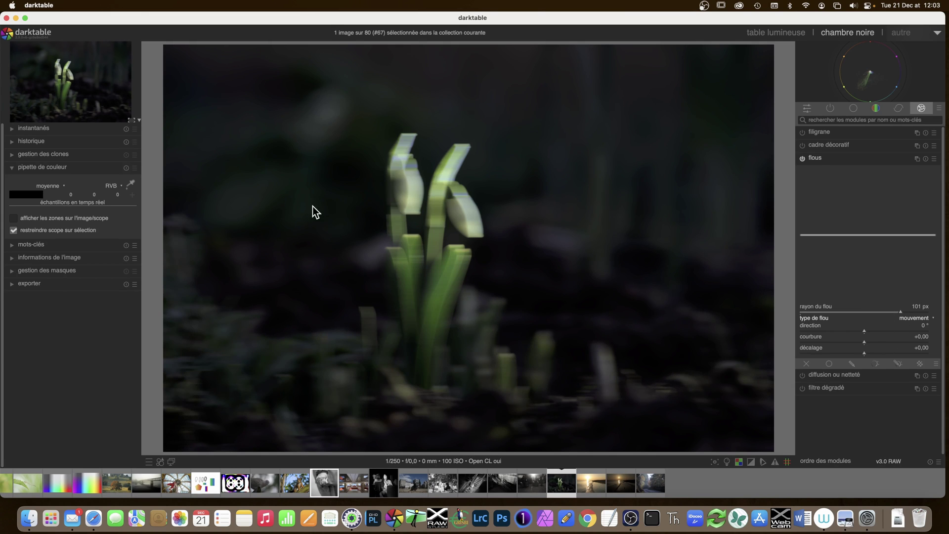
{"action": "left_click", "coordinate": [887, 330]}
{"action": "left_click", "coordinate": [829, 330]}
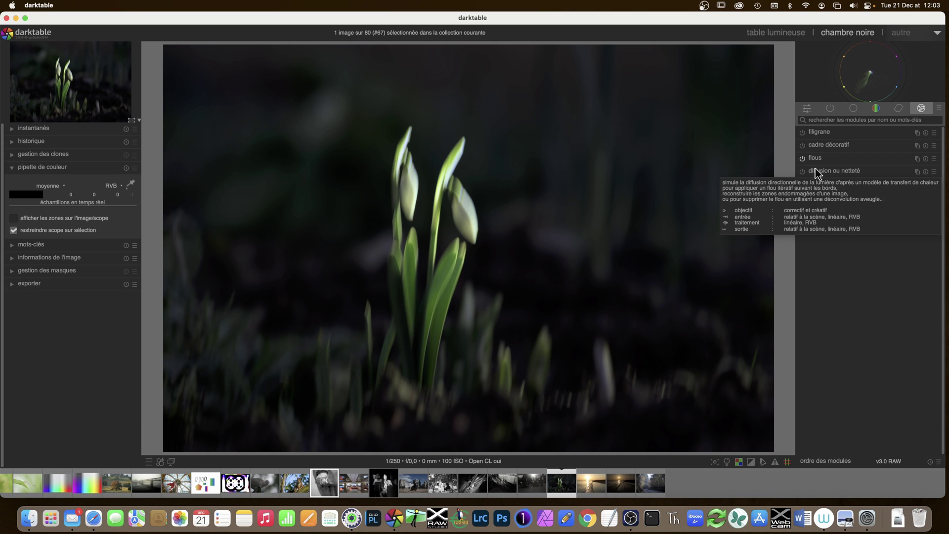
Step: Replace the flous effect with diffusion ou netteté, and try anisotropie 1er ordre at +683,45 % before resetting it
{"action": "left_click", "coordinate": [821, 171]}
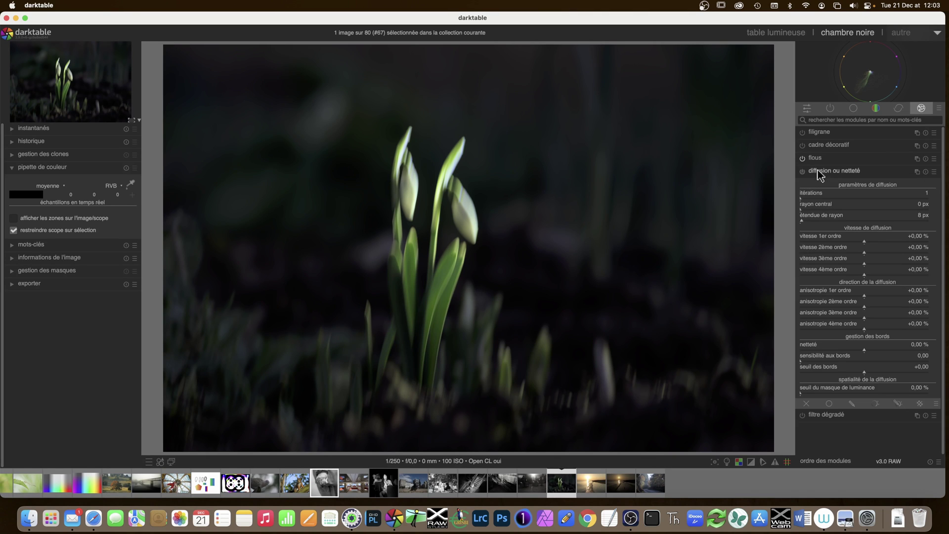
{"action": "left_click", "coordinate": [802, 171]}
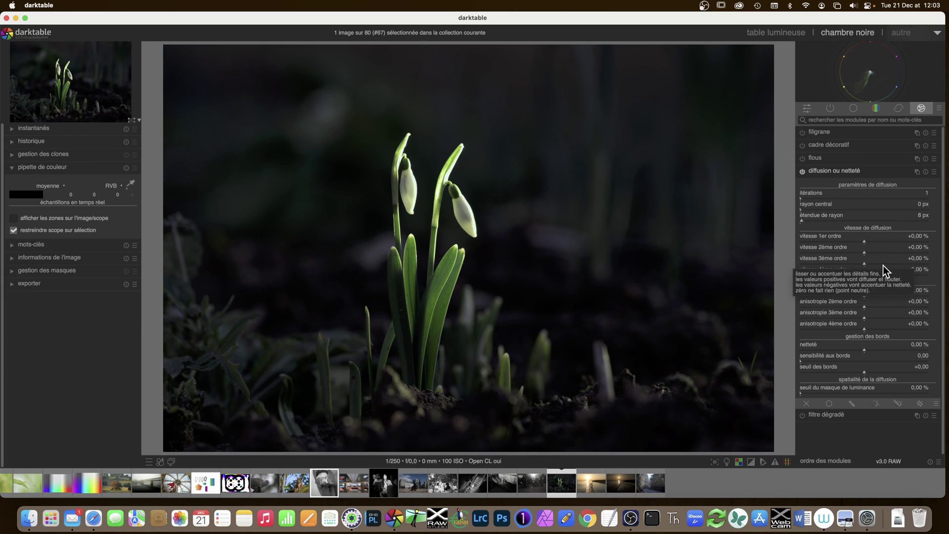
{"action": "left_click", "coordinate": [908, 296]}
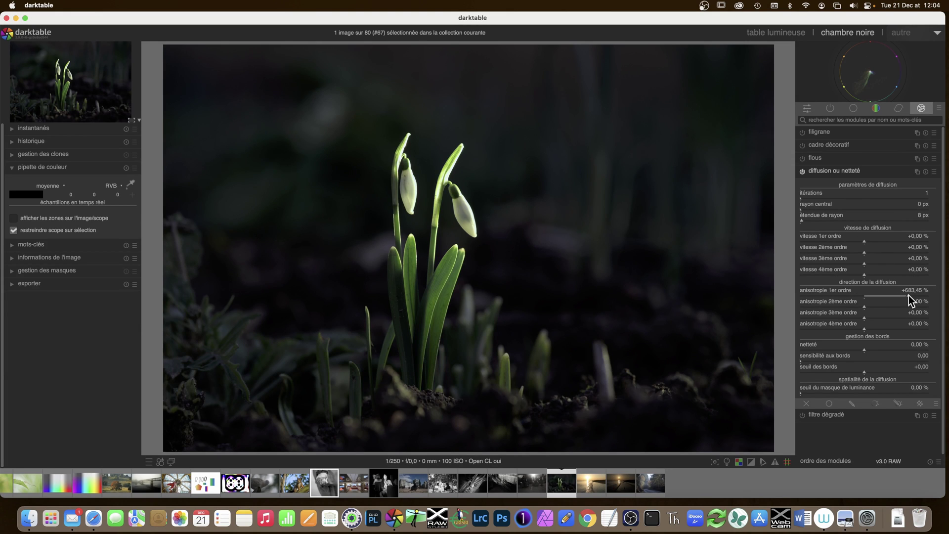
{"action": "double_click", "coordinate": [814, 295]}
Step: Set vitesse 1er ordre to +64,03 % and vitesse 2ème ordre to +60,43 %, and try 13 and 40 itérations before settling on 16
{"action": "left_click", "coordinate": [905, 241]}
{"action": "left_click", "coordinate": [904, 253]}
{"action": "left_click", "coordinate": [812, 197]}
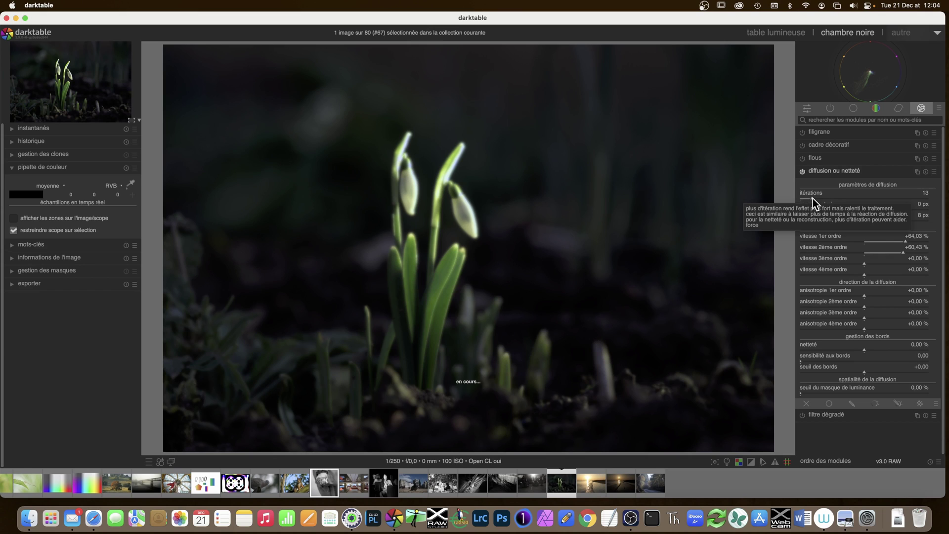
{"action": "left_click", "coordinate": [839, 197]}
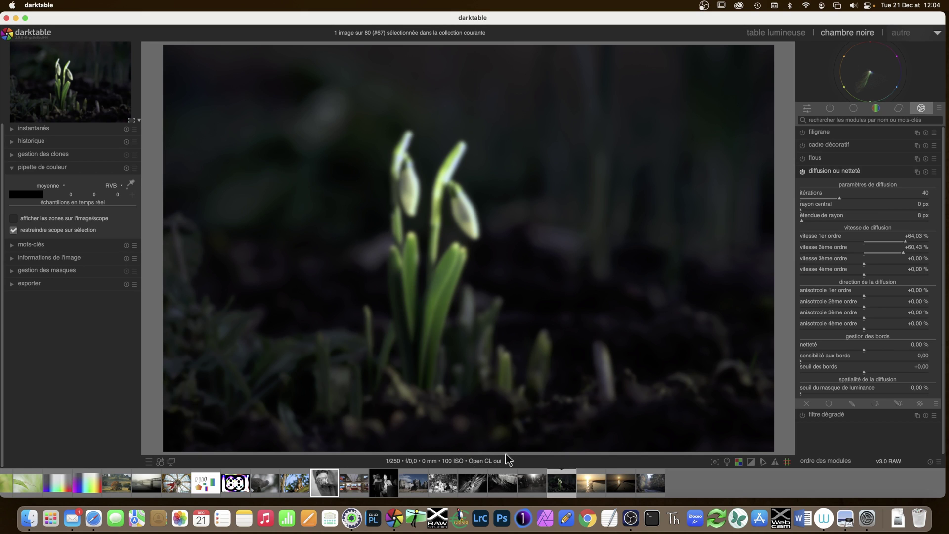
{"action": "left_click", "coordinate": [819, 199]}
{"action": "left_click", "coordinate": [815, 199]}
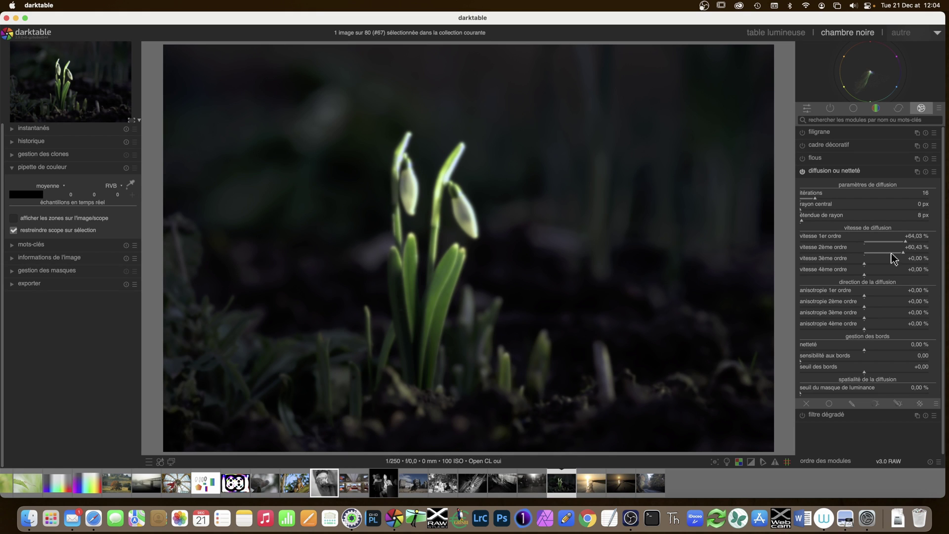
Step: Lower vitesse 1er and 2ème ordre to +24,46 % and +27,34 %, and further to -57,55 % and -59,71 % to sharpen the snowdrops
{"action": "key", "text": "ctrl+z"}
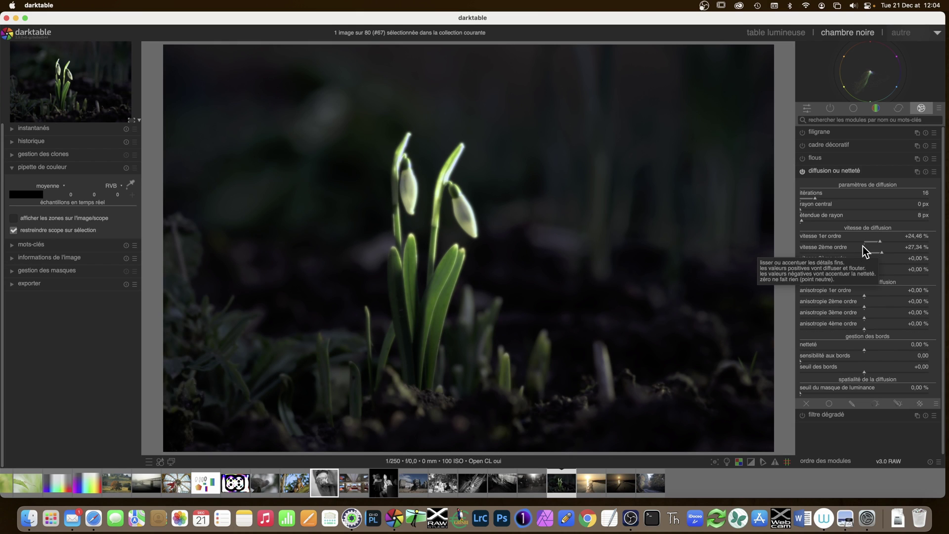
{"action": "left_click", "coordinate": [828, 243]}
{"action": "left_click", "coordinate": [826, 254]}
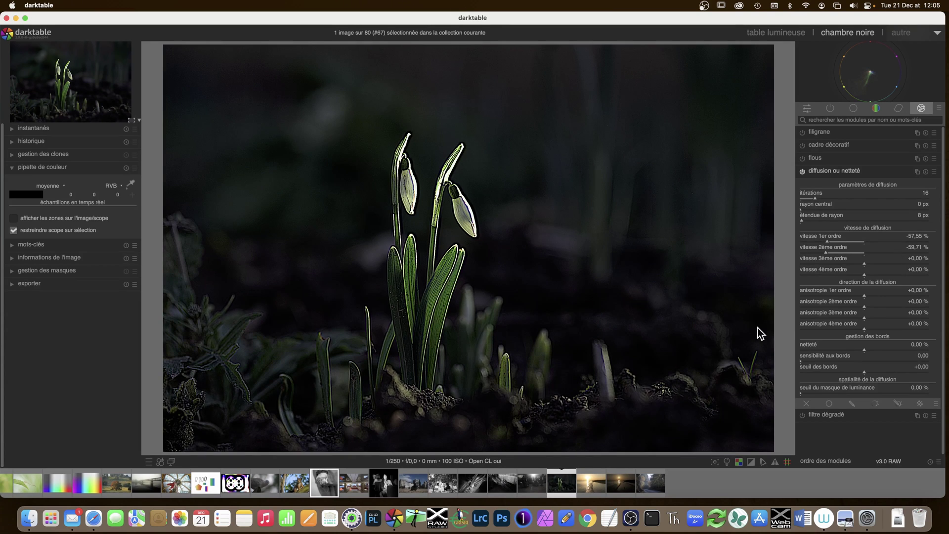
Step: Set sensibilité aux bords to 1,78 and try the contraste local rapide preset of diffusion ou netteté
{"action": "left_click", "coordinate": [832, 362]}
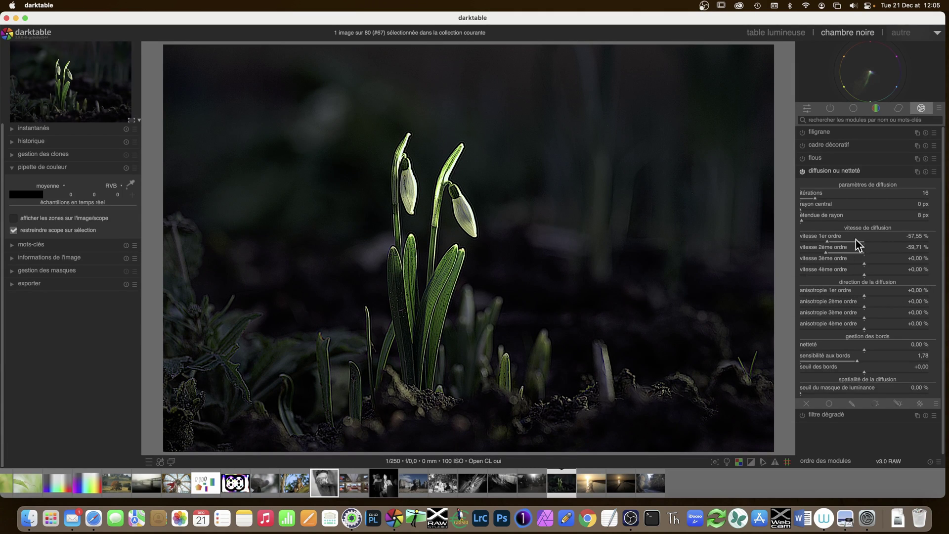
{"action": "left_click", "coordinate": [934, 172]}
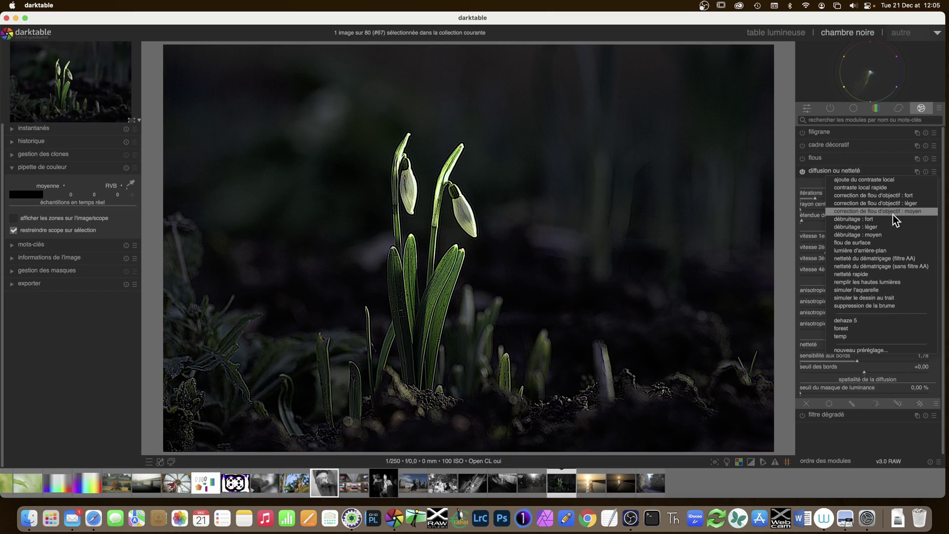
{"action": "left_click", "coordinate": [886, 188]}
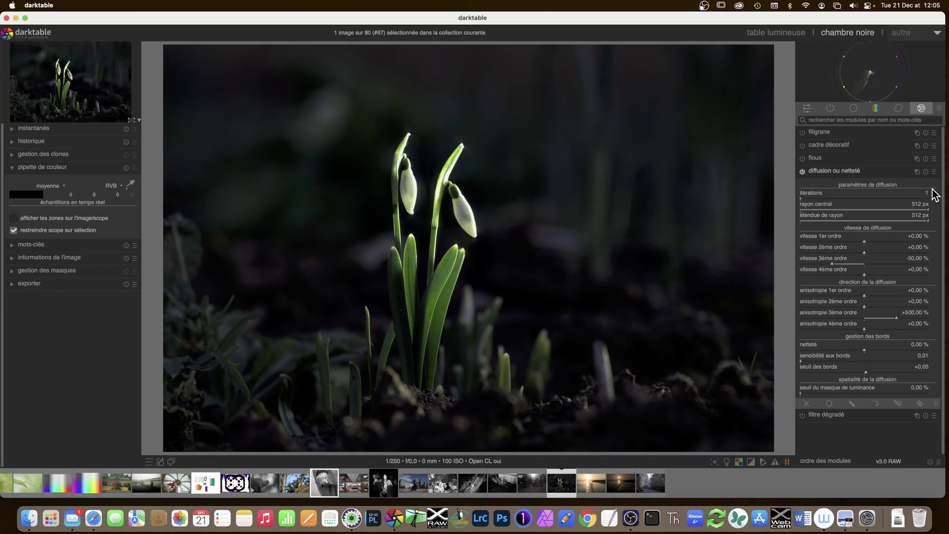
Step: Apply the suppression de la brume preset to diffusion ou netteté and lower its itérations to 1
{"action": "left_click", "coordinate": [934, 171]}
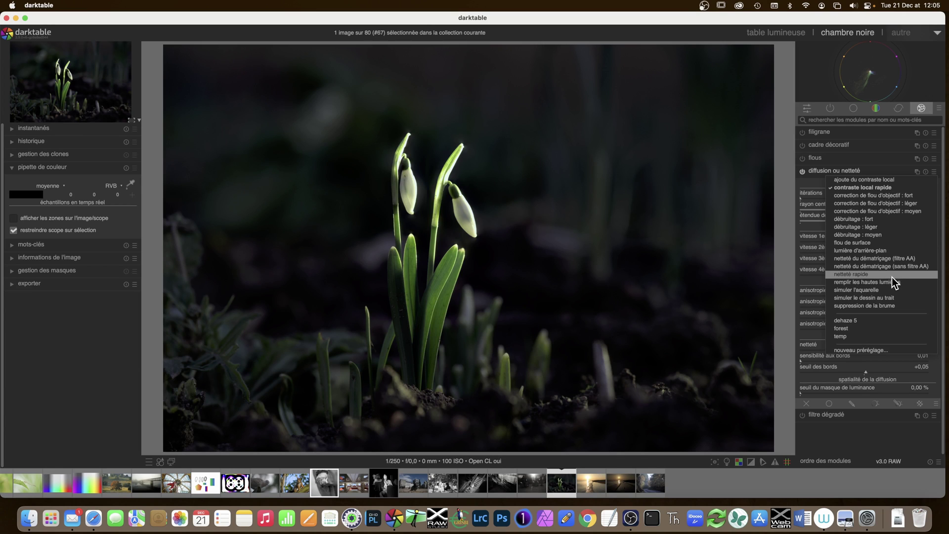
{"action": "left_click", "coordinate": [865, 305]}
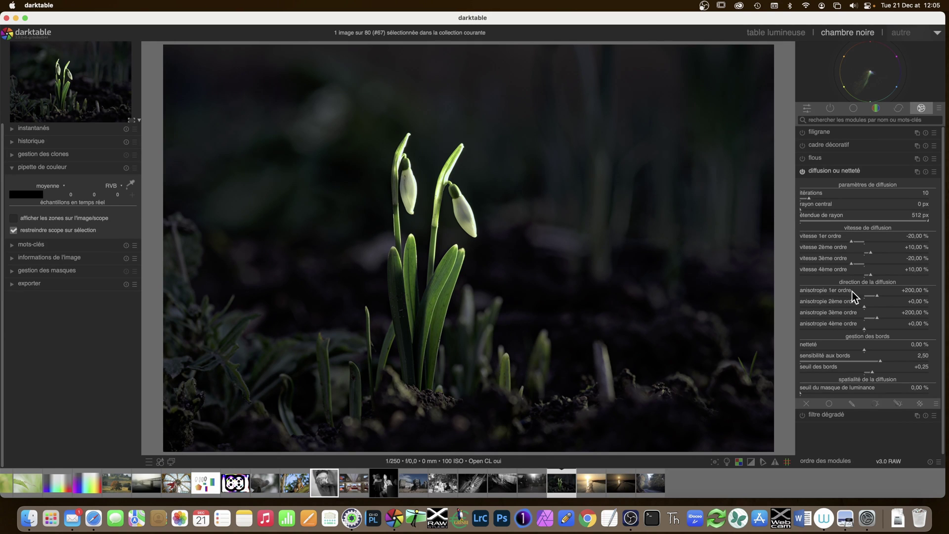
Step: Add a drawn gradient mask across the middle of the snowdrop photo for diffusion ou netteté, curved to about -3,00 %
{"action": "left_click", "coordinate": [852, 404]}
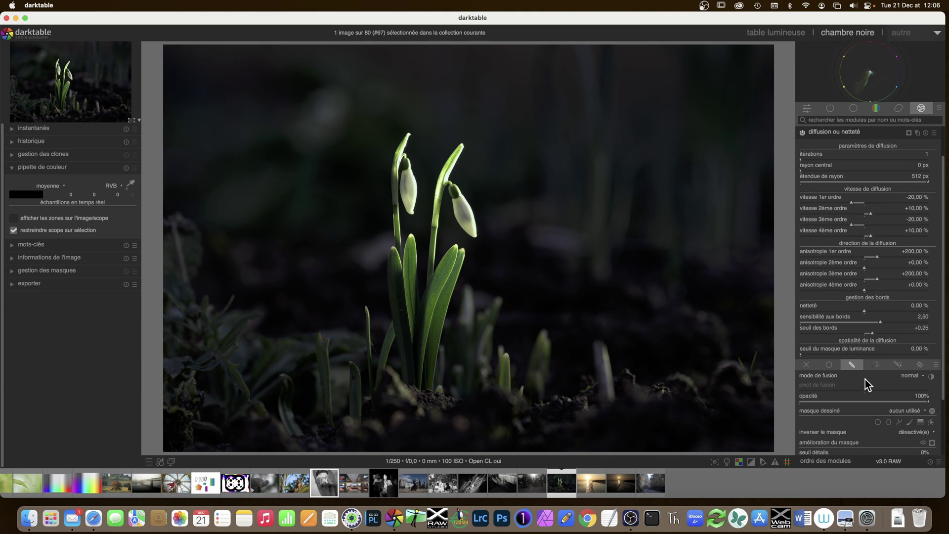
{"action": "left_click", "coordinate": [920, 423]}
{"action": "left_click", "coordinate": [490, 242]}
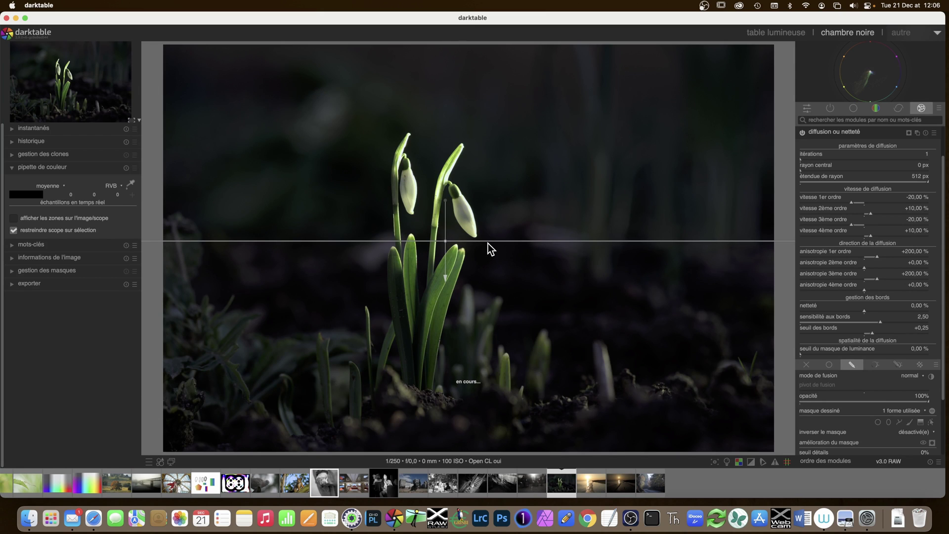
{"action": "scroll", "coordinate": [491, 242], "scroll_direction": "up", "scroll_amount": 1}
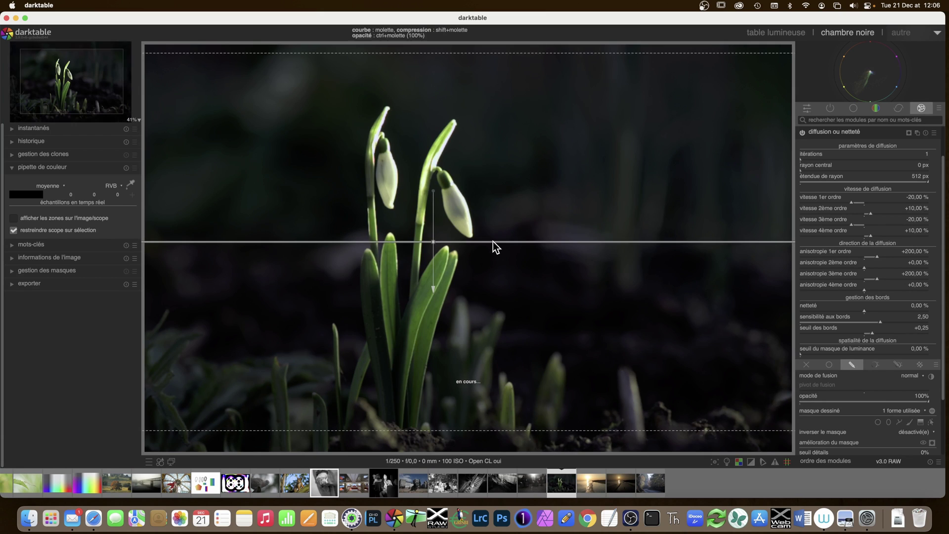
{"action": "scroll", "coordinate": [494, 241], "scroll_direction": "down", "scroll_amount": 3}
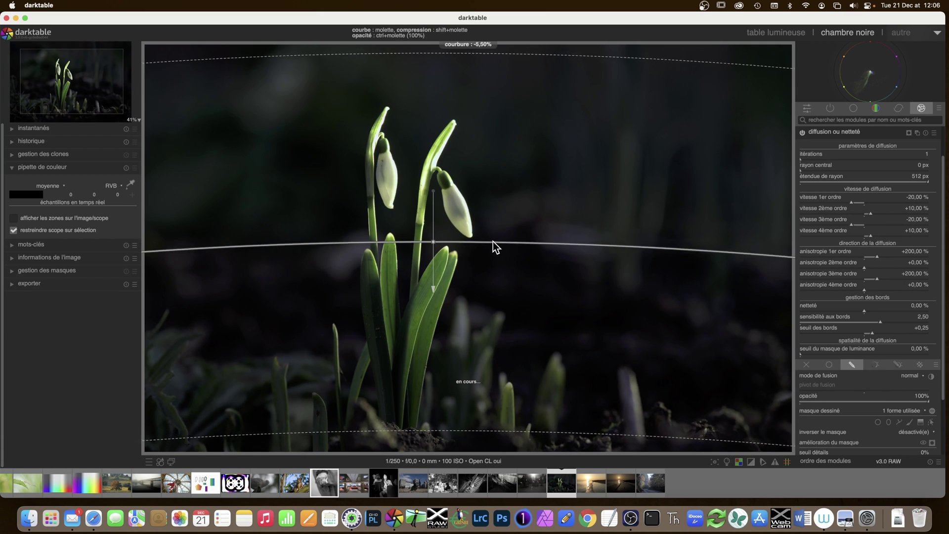
{"action": "middle_click", "coordinate": [563, 241]}
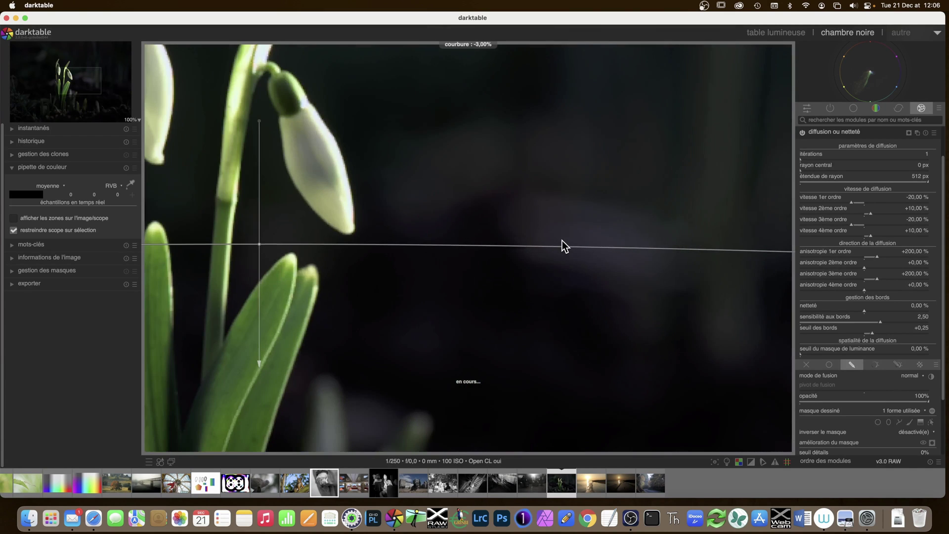
{"action": "left_click", "coordinate": [854, 365]}
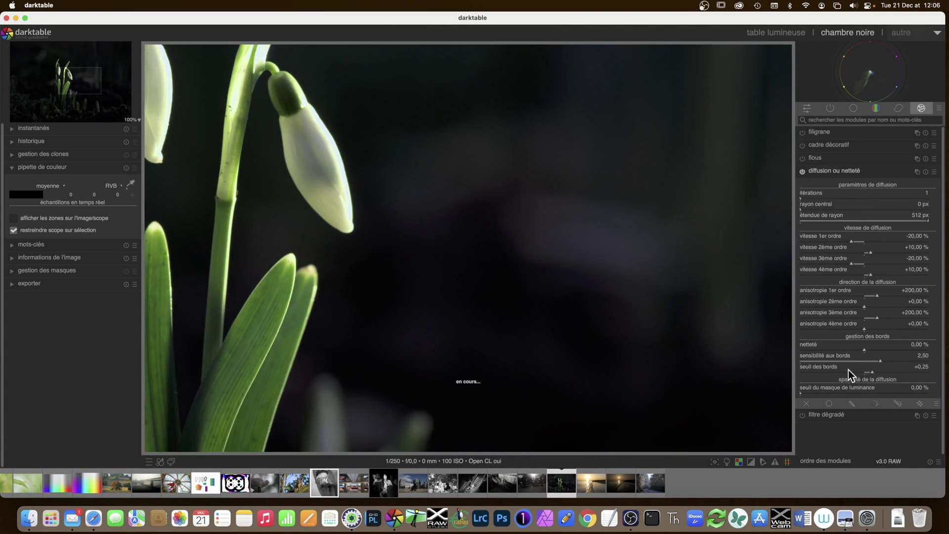
{"action": "middle_click", "coordinate": [581, 229]}
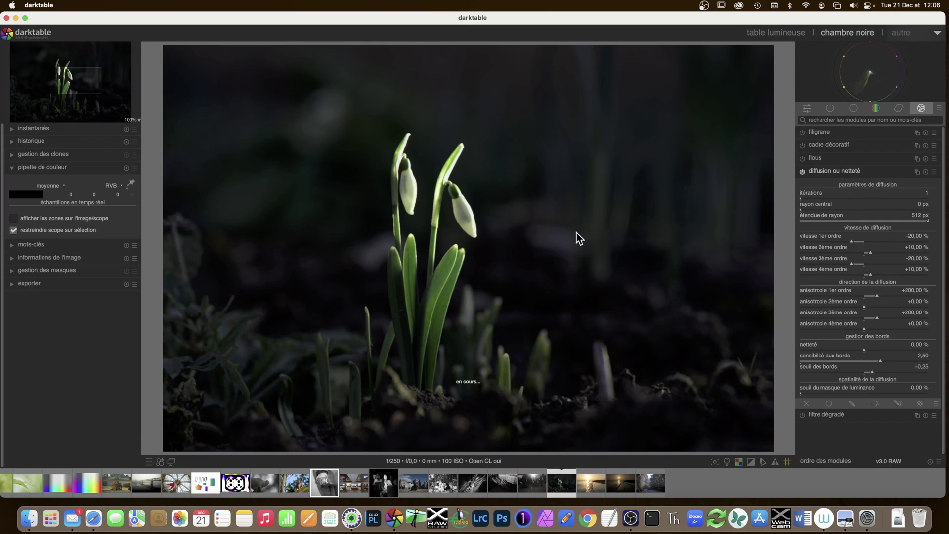
Step: Add an ellipse around the snowdrop flowers to the drawn mask, with an adoucissement of about 54,24 %
{"action": "left_click", "coordinate": [852, 404]}
{"action": "scroll", "coordinate": [838, 414], "scroll_direction": "down", "scroll_amount": 5}
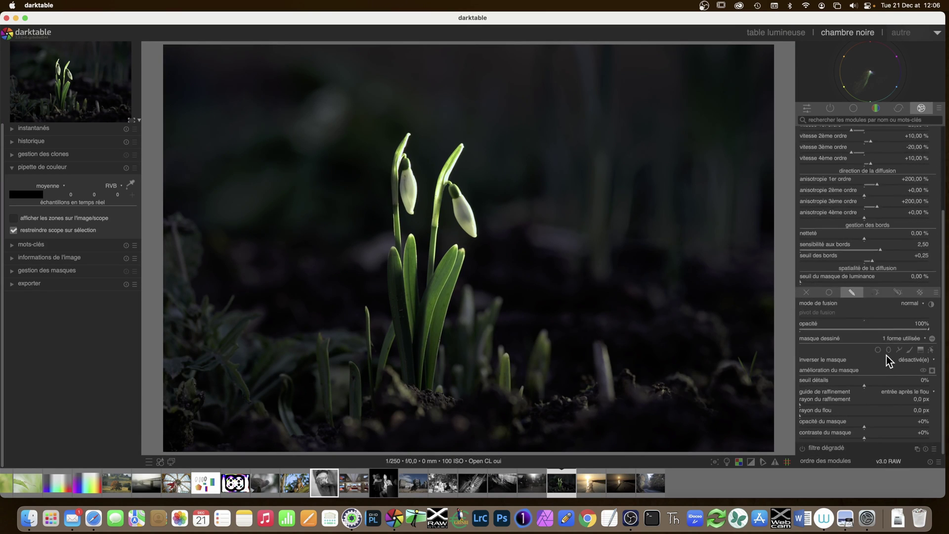
{"action": "left_click", "coordinate": [889, 349]}
{"action": "scroll", "coordinate": [447, 239], "scroll_direction": "up", "scroll_amount": 1}
{"action": "scroll", "coordinate": [446, 242], "scroll_direction": "down", "scroll_amount": 4}
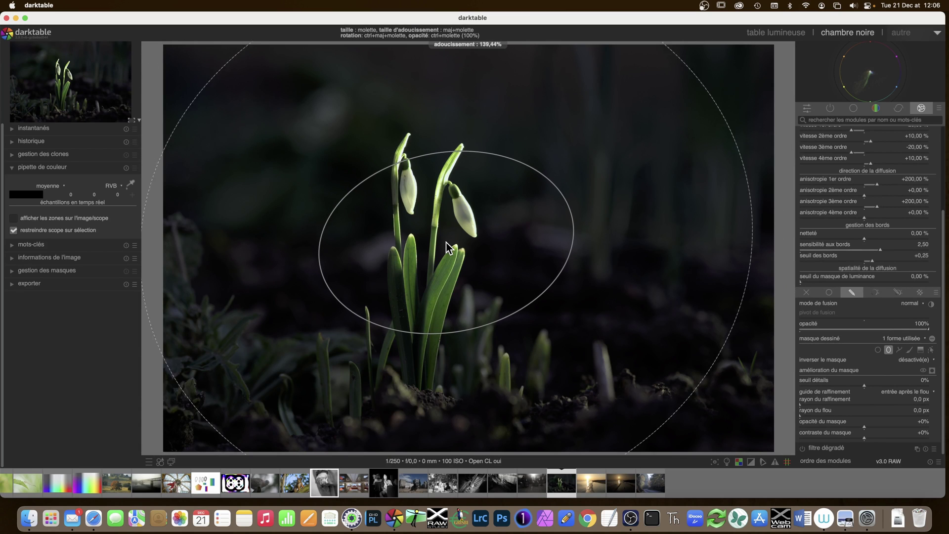
{"action": "scroll", "coordinate": [446, 243], "scroll_direction": "down", "scroll_amount": 5}
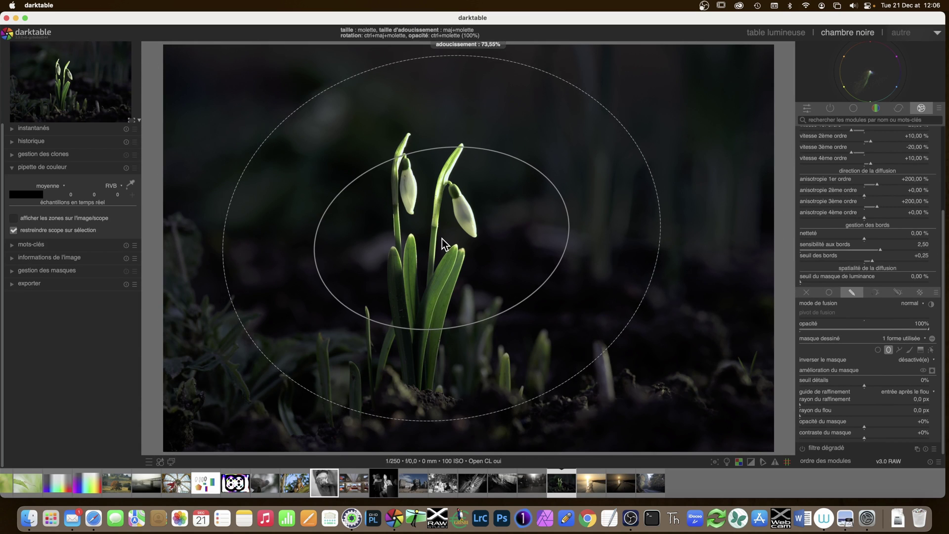
{"action": "left_click", "coordinate": [443, 240]}
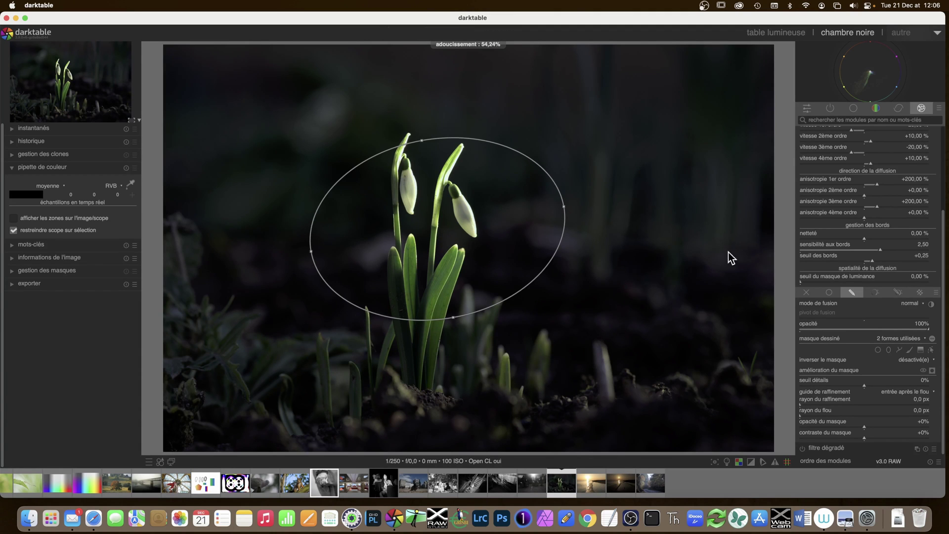
Step: Raise the itérations of the masked diffusion ou netteté module to 14 and collapse the module
{"action": "scroll", "coordinate": [825, 178], "scroll_direction": "up", "scroll_amount": 4}
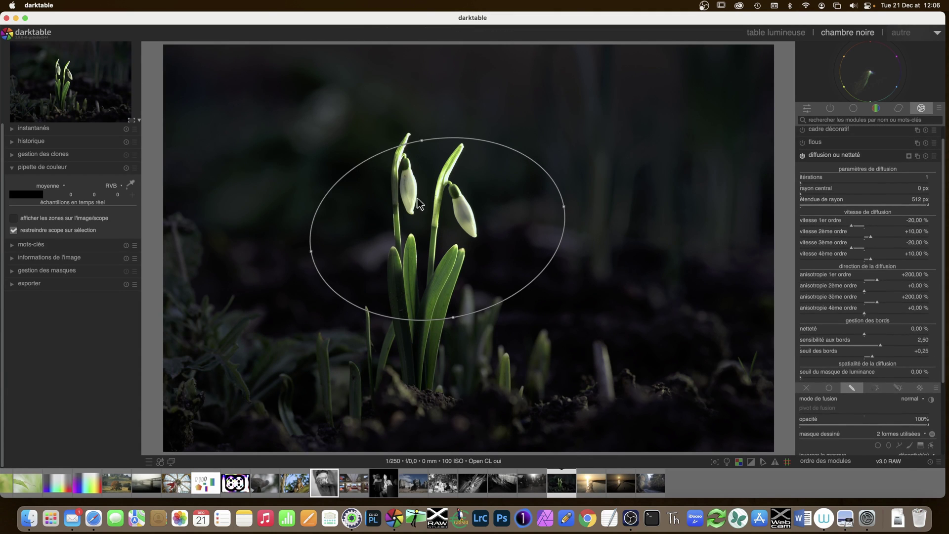
{"action": "scroll", "coordinate": [813, 182], "scroll_direction": "up", "scroll_amount": 13}
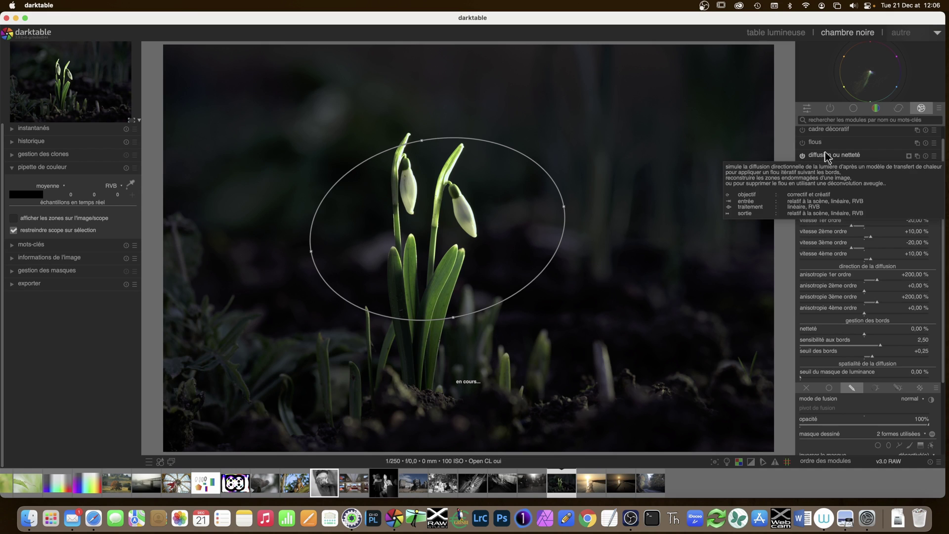
{"action": "left_click", "coordinate": [826, 155]}
Step: Among the active modules, create a second exposition instance and set its exposition to 1,15 IL
{"action": "left_click", "coordinate": [830, 109]}
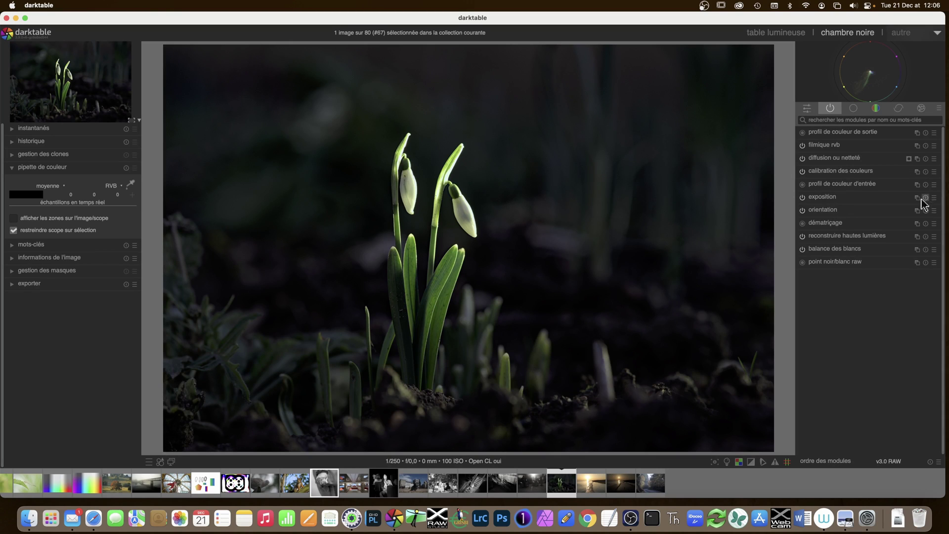
{"action": "left_click", "coordinate": [900, 202]}
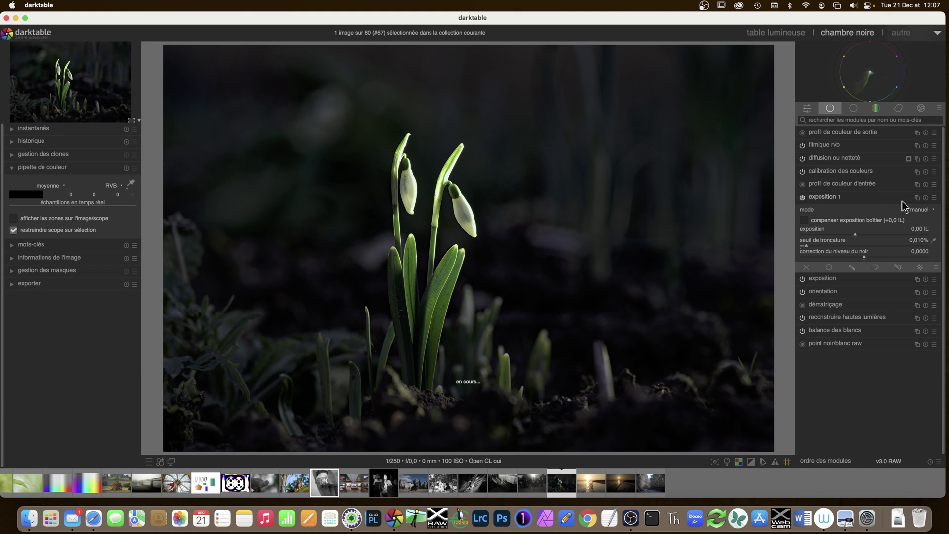
{"action": "left_click", "coordinate": [876, 234]}
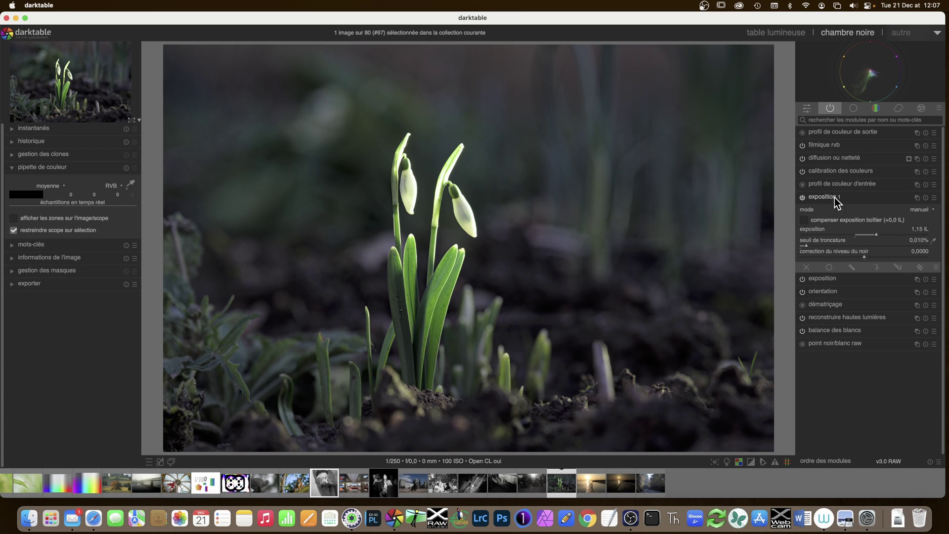
Step: Turn off the diffusion ou netteté module and collapse it
{"action": "left_click", "coordinate": [837, 157]}
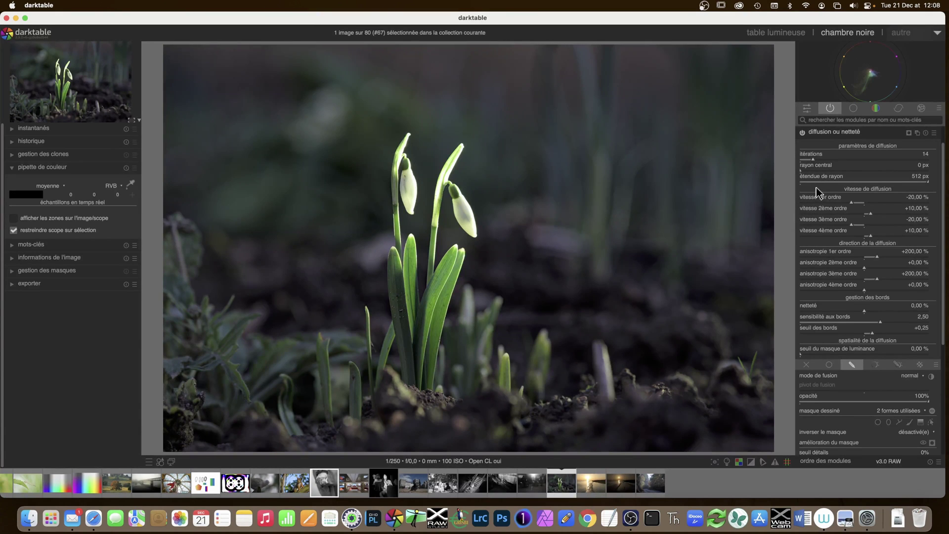
{"action": "left_click", "coordinate": [803, 132]}
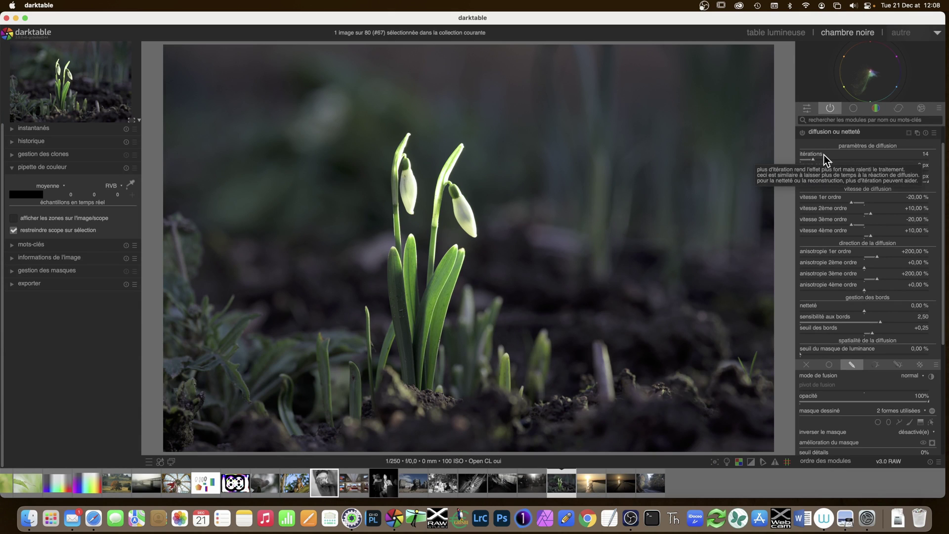
{"action": "left_click", "coordinate": [817, 131]}
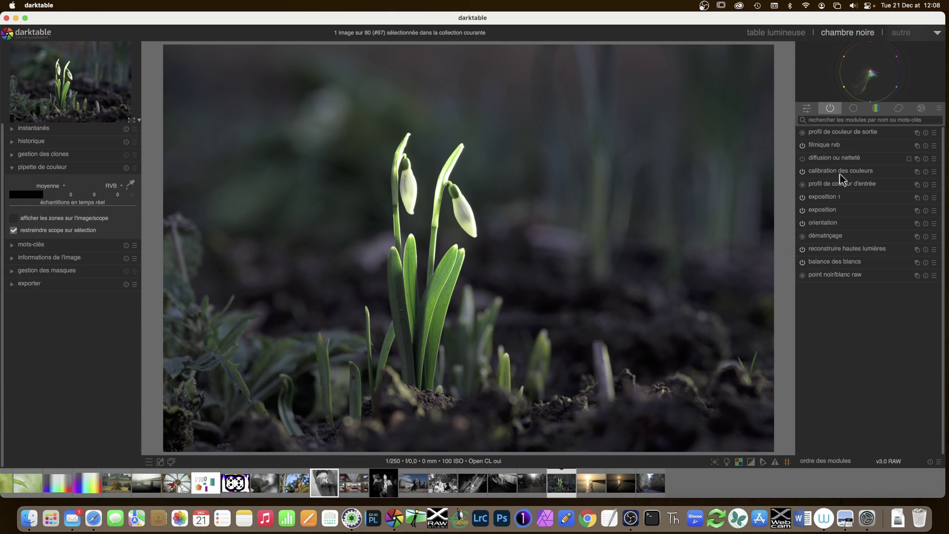
Step: Delete the second exposition instance and collapse the original exposition module
{"action": "left_click", "coordinate": [917, 197]}
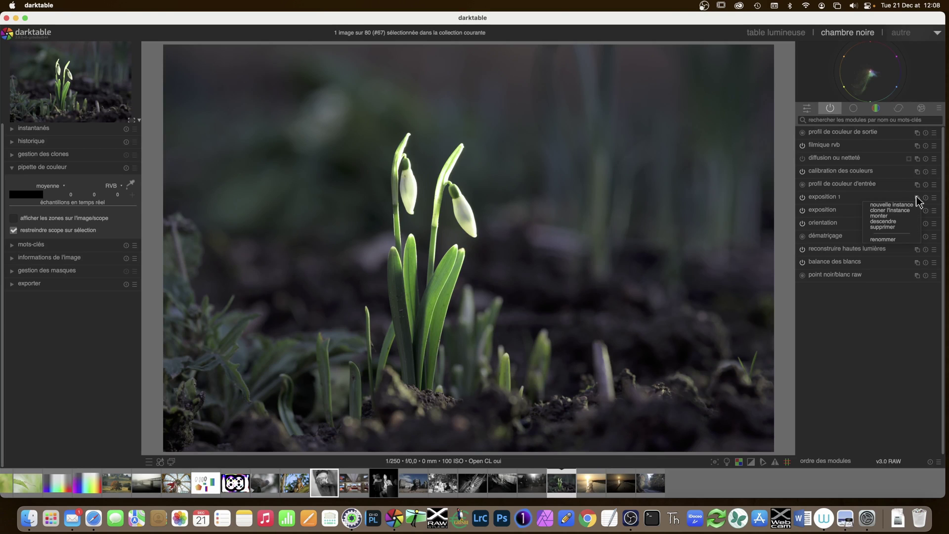
{"action": "left_click", "coordinate": [896, 227]}
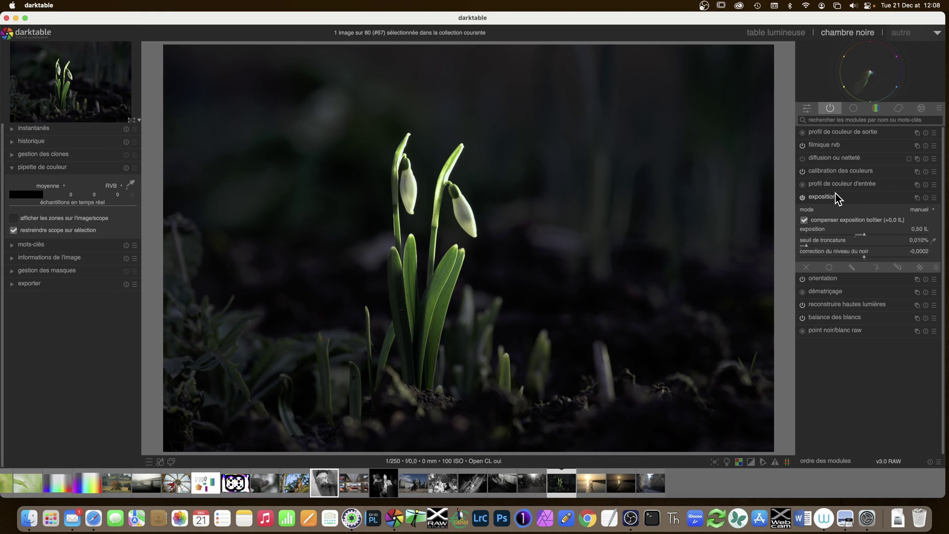
{"action": "left_click", "coordinate": [836, 196]}
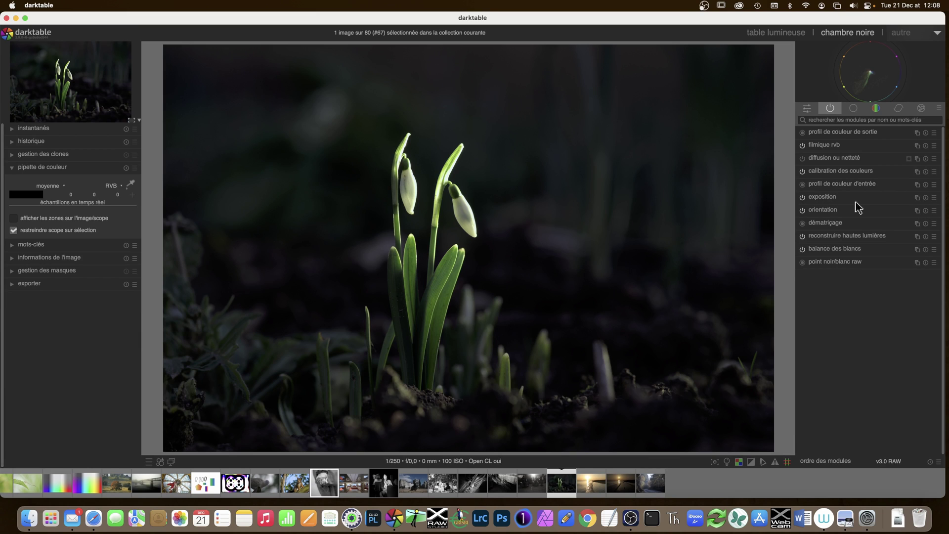
Step: Create a new instance of the exposition module and rename it gradient
{"action": "left_click", "coordinate": [917, 198]}
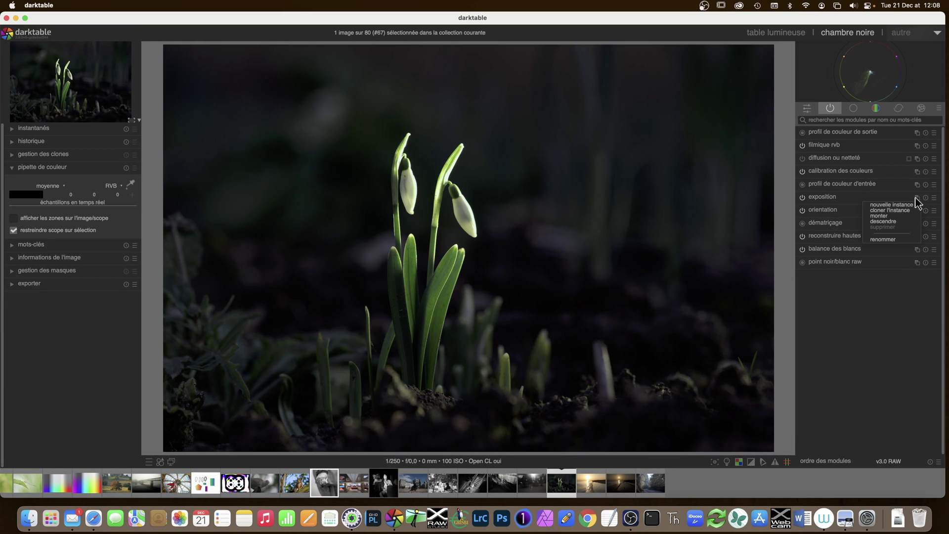
{"action": "left_click", "coordinate": [902, 204]}
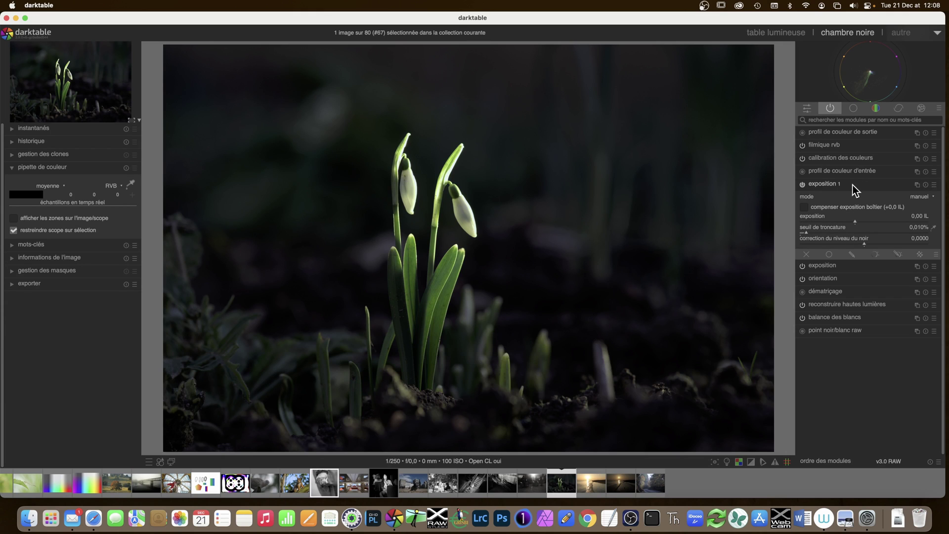
{"action": "left_click", "coordinate": [917, 184]}
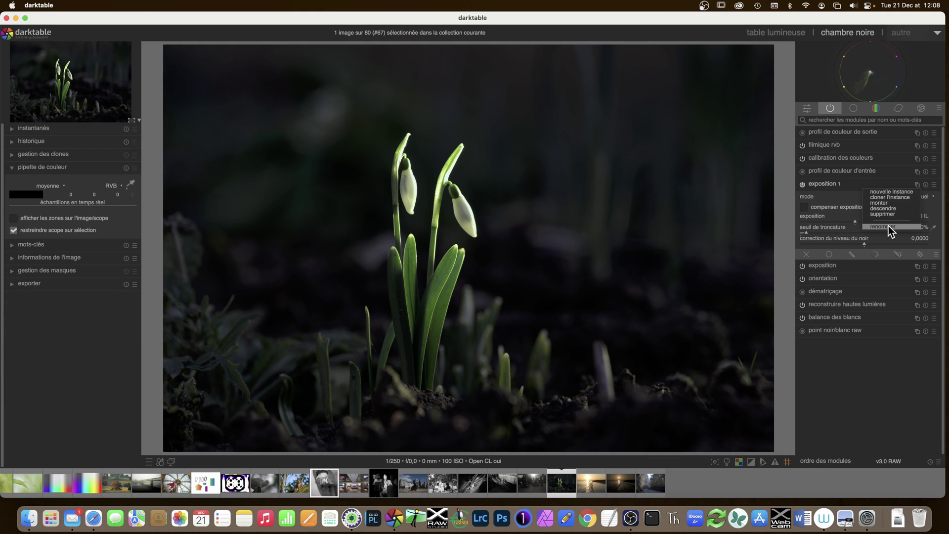
{"action": "left_click", "coordinate": [889, 226]}
{"action": "type", "text": "gradient"}
{"action": "key", "text": "Return"}
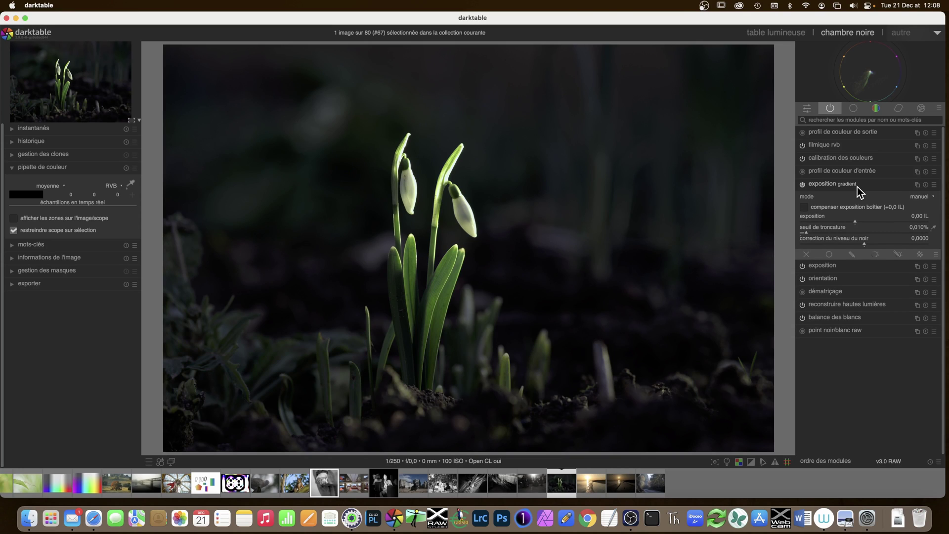
Step: Add a drawn circle mask over the snowdrops to the exposition gradient instance, enlarged to a taille of about 8,92 %
{"action": "left_click", "coordinate": [851, 255]}
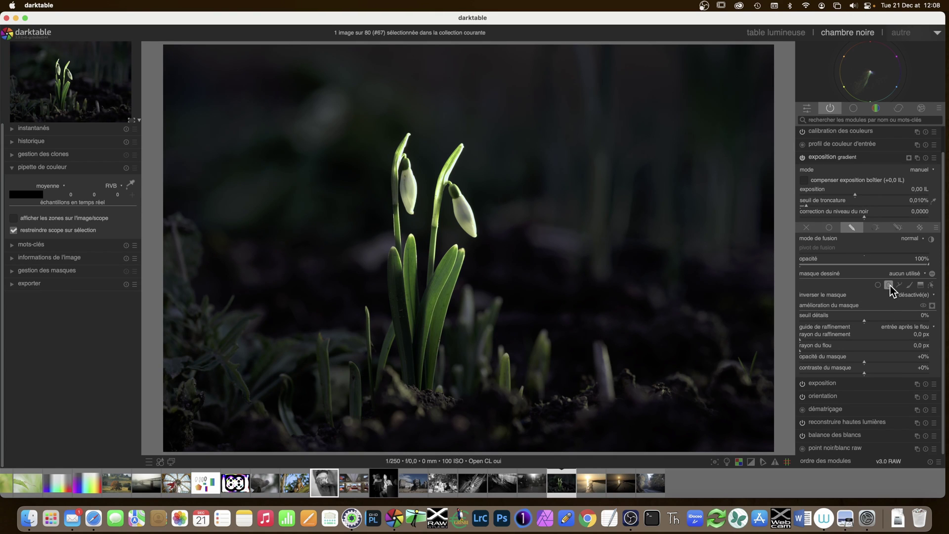
{"action": "left_click", "coordinate": [877, 286]}
{"action": "left_click", "coordinate": [459, 245]}
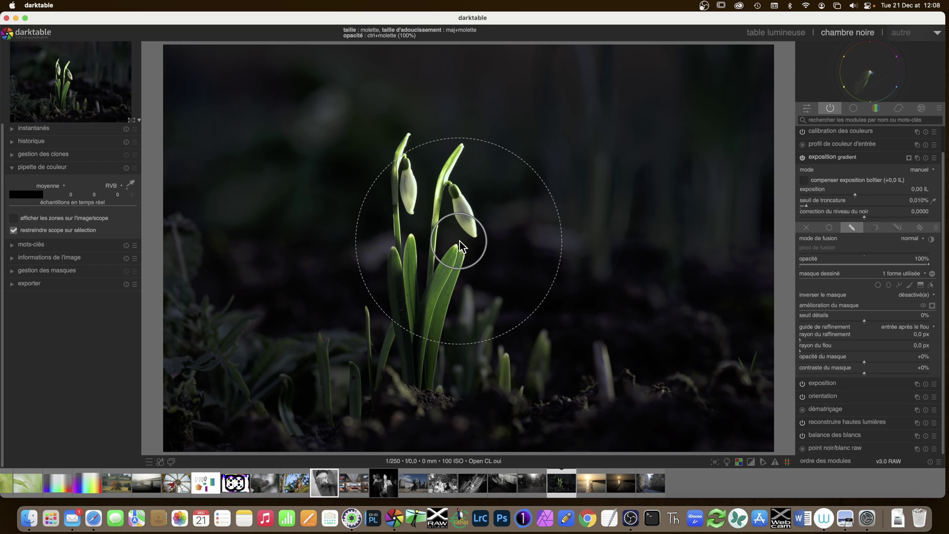
{"action": "scroll", "coordinate": [460, 244], "scroll_direction": "up", "scroll_amount": 8}
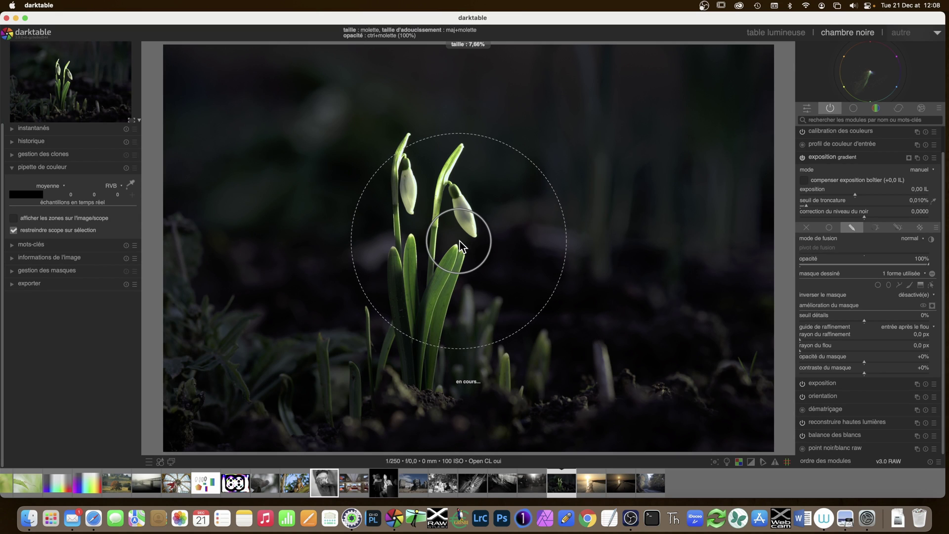
{"action": "scroll", "coordinate": [459, 244], "scroll_direction": "down", "scroll_amount": 4}
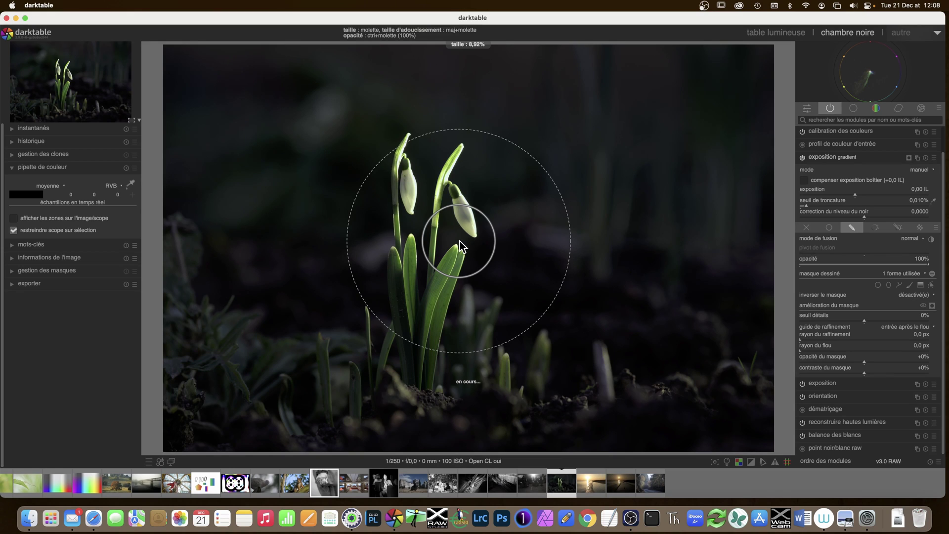
Step: Enable the chambre noire preference "molette vers le bas pour augmenter les attributs des masques"
{"action": "scroll", "coordinate": [459, 245], "scroll_direction": "up", "scroll_amount": 3}
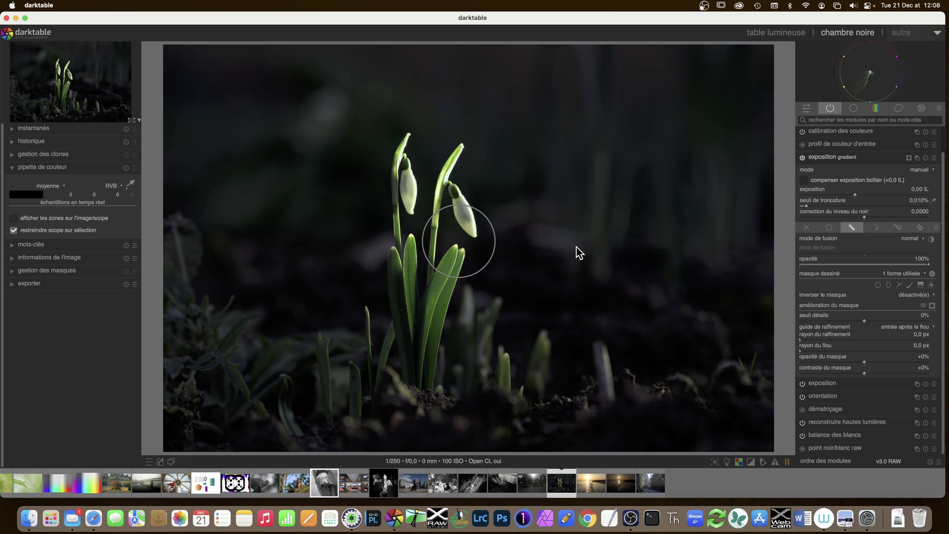
{"action": "left_click", "coordinate": [775, 30]}
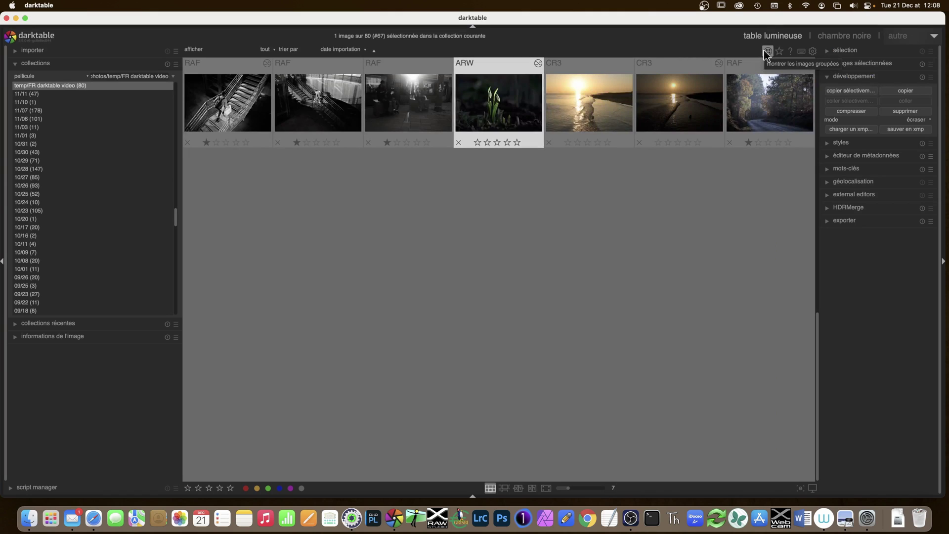
{"action": "left_click", "coordinate": [813, 51]}
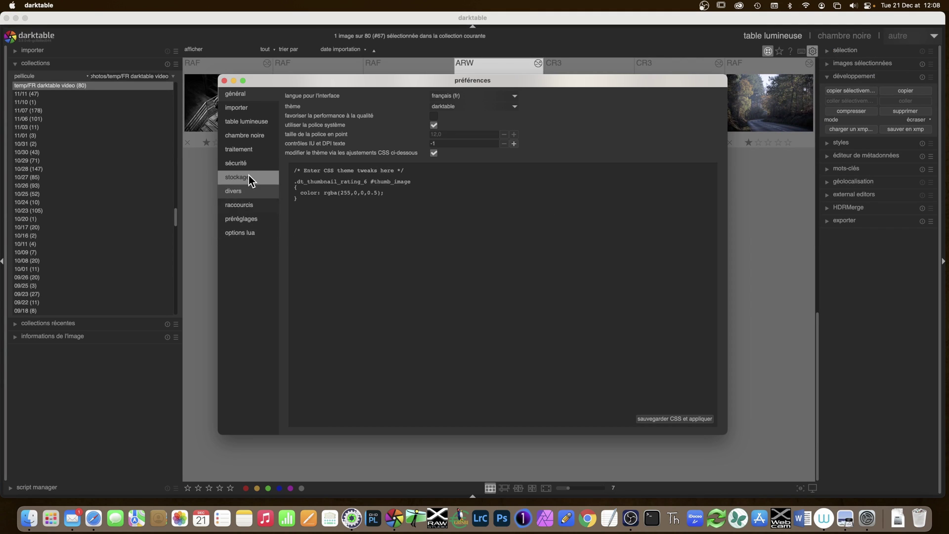
{"action": "left_click", "coordinate": [250, 134]}
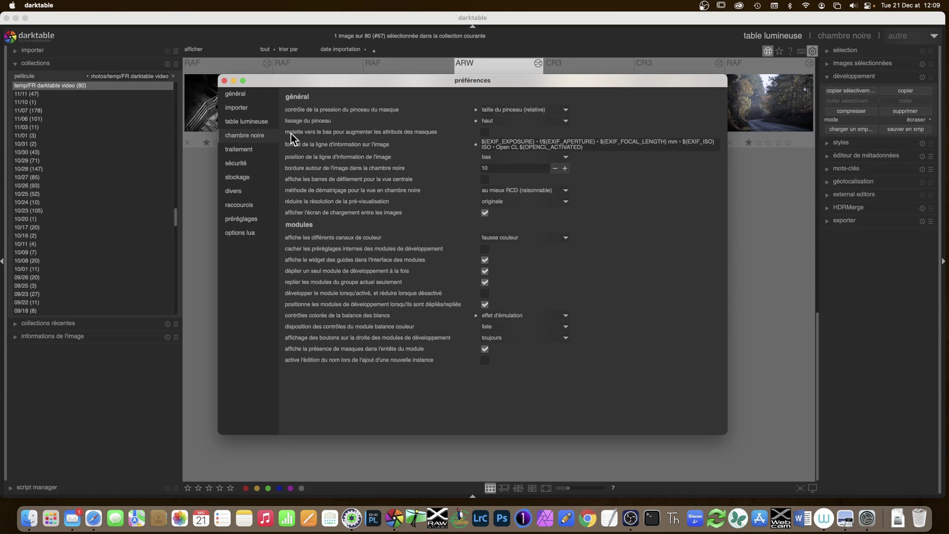
{"action": "left_click", "coordinate": [485, 131]}
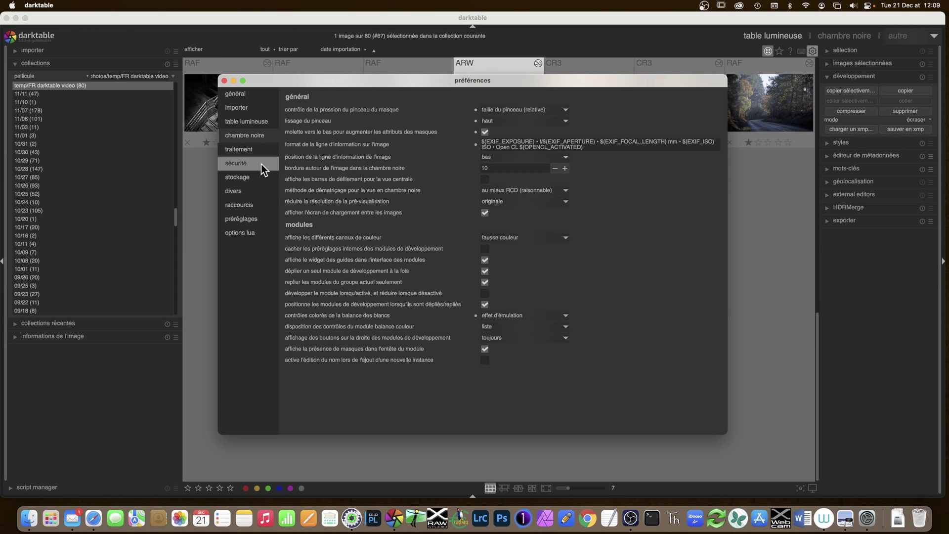
Step: Enable name editing when a new instance is added in the chambre noire preferences, and reopen the snowdrop image in the darkroom
{"action": "left_click", "coordinate": [246, 192]}
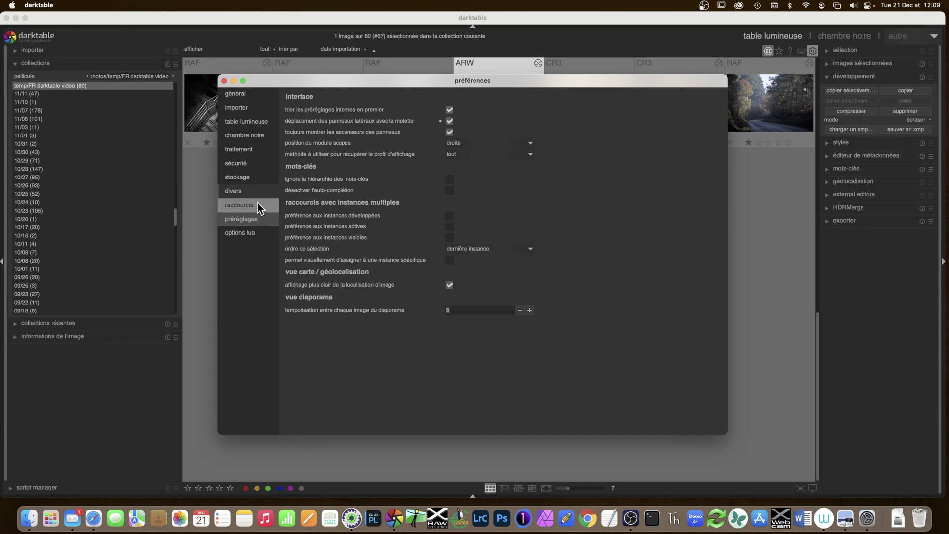
{"action": "left_click", "coordinate": [239, 147]}
{"action": "left_click", "coordinate": [239, 136]}
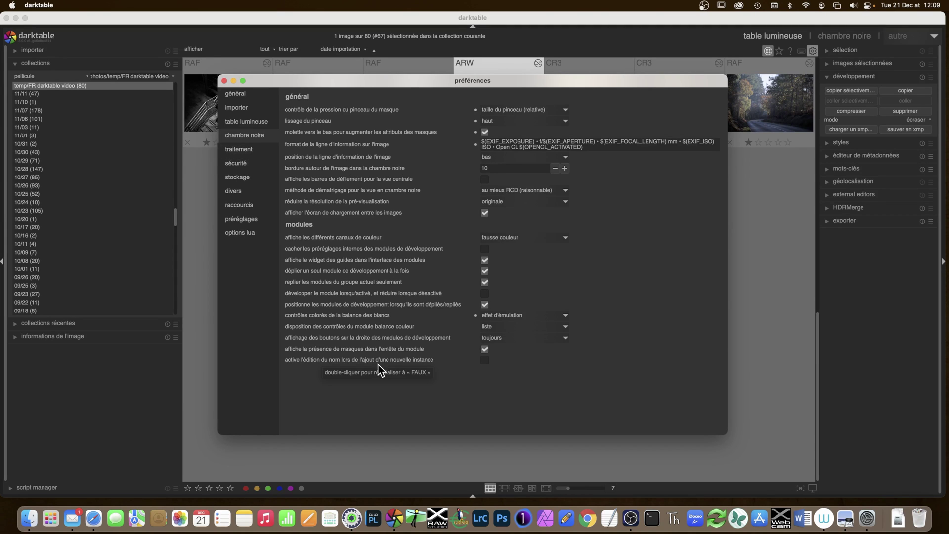
{"action": "left_click", "coordinate": [484, 360]}
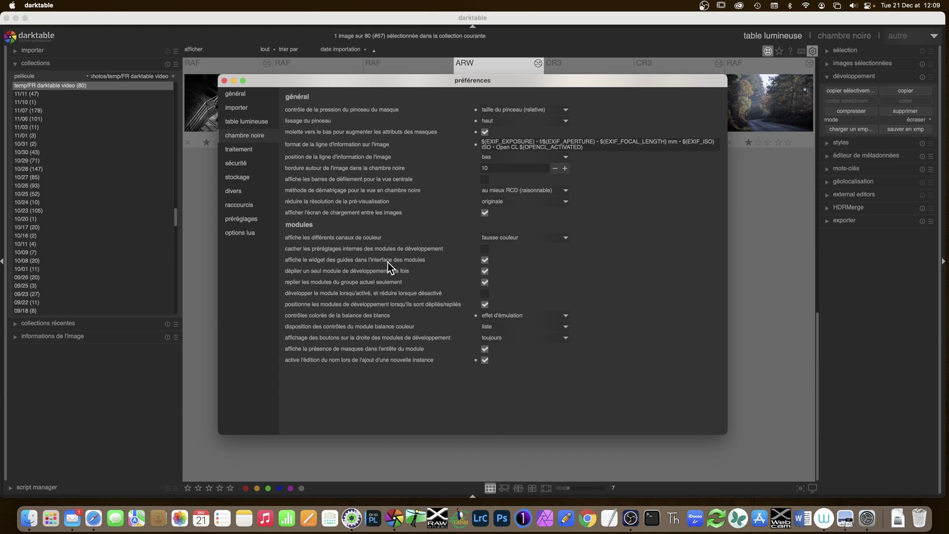
{"action": "left_click", "coordinate": [223, 81]}
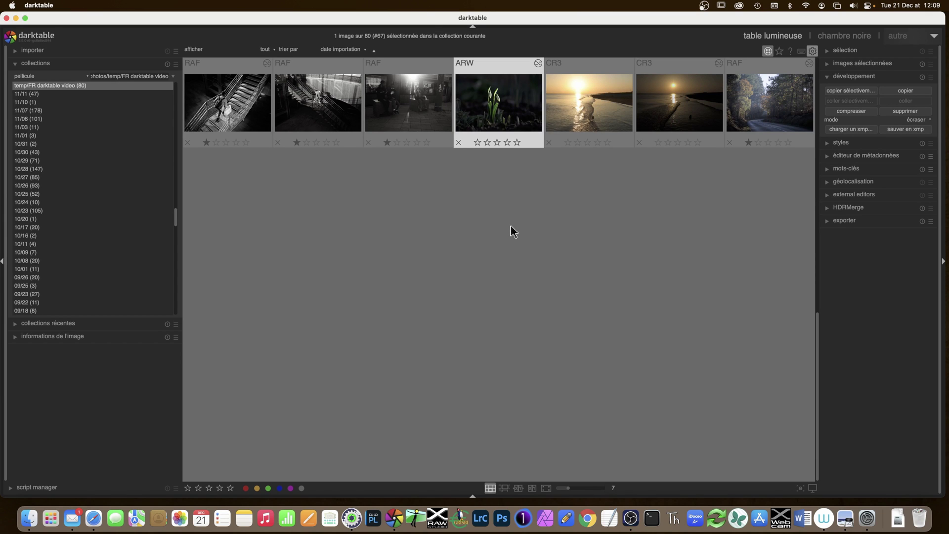
{"action": "double_click", "coordinate": [507, 99]}
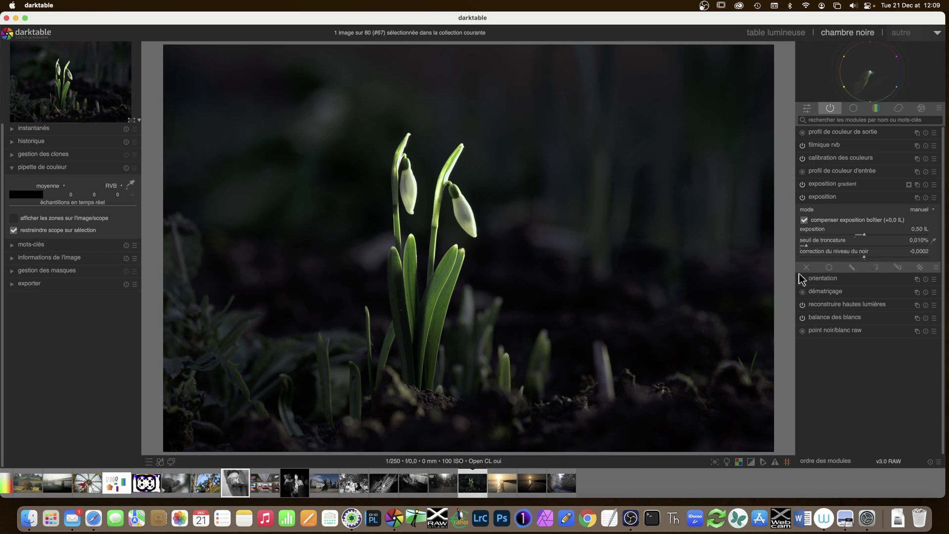
Step: Add a drawn circle mask over the snowdrops to the original exposition module, with an adoucissement of about 207,70 %
{"action": "left_click", "coordinate": [846, 272]}
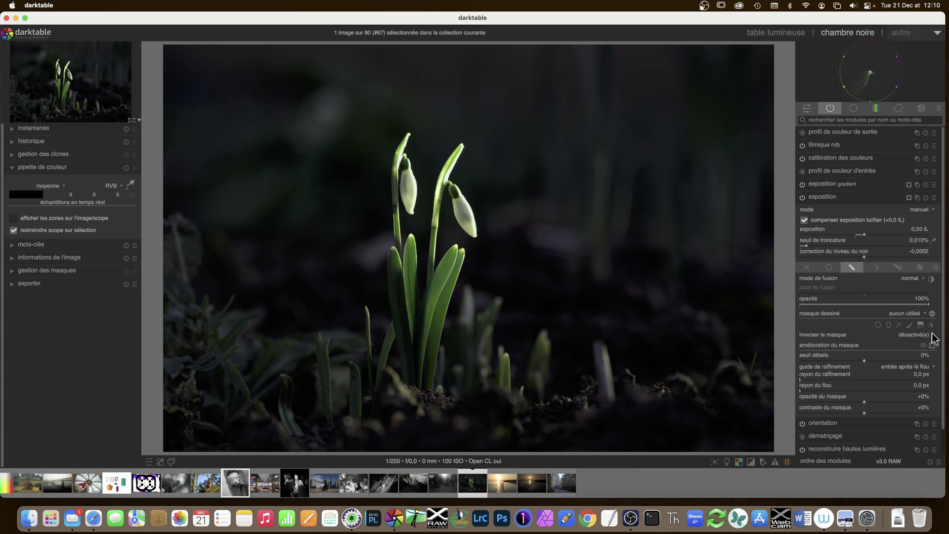
{"action": "left_click", "coordinate": [831, 267]}
{"action": "left_click", "coordinate": [853, 267]}
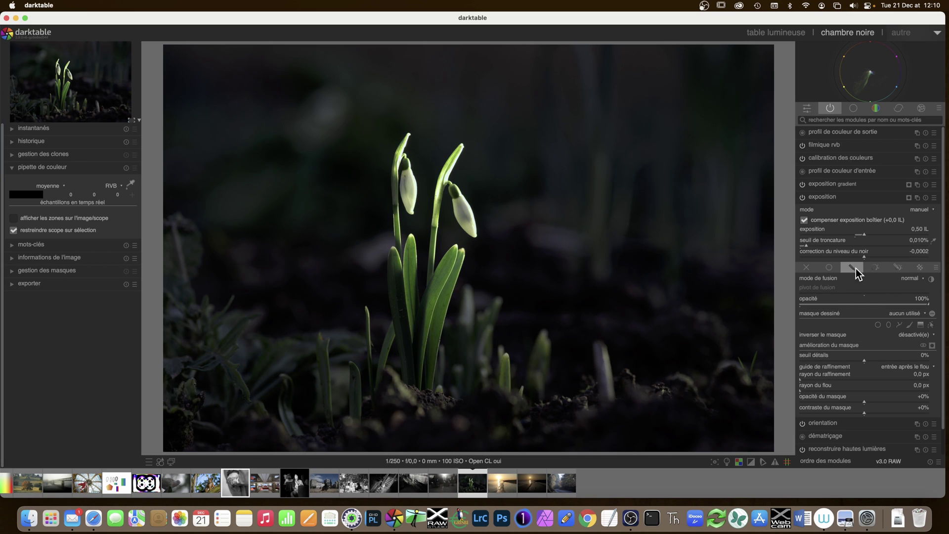
{"action": "left_click", "coordinate": [877, 324]}
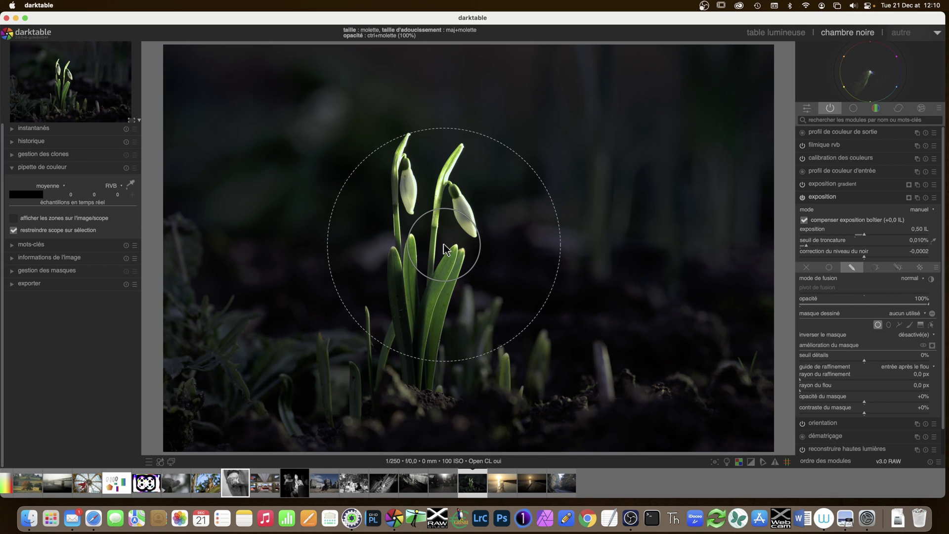
{"action": "scroll", "coordinate": [446, 249], "scroll_direction": "down", "scroll_amount": 3}
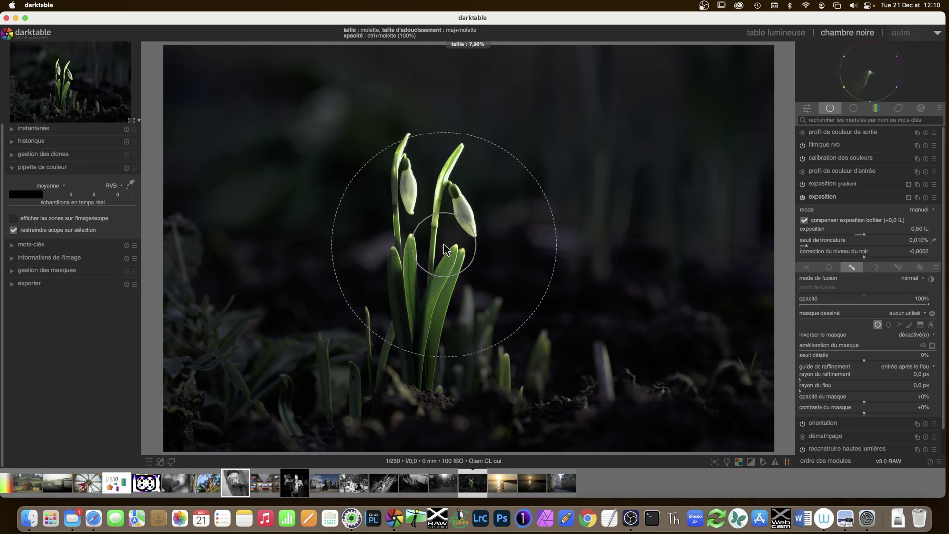
{"action": "scroll", "coordinate": [446, 248], "scroll_direction": "up", "scroll_amount": 4}
{"action": "scroll", "coordinate": [449, 248], "scroll_direction": "down", "scroll_amount": 2, "text": "shift"}
{"action": "scroll", "coordinate": [448, 248], "scroll_direction": "down", "scroll_amount": 2, "text": "shift"}
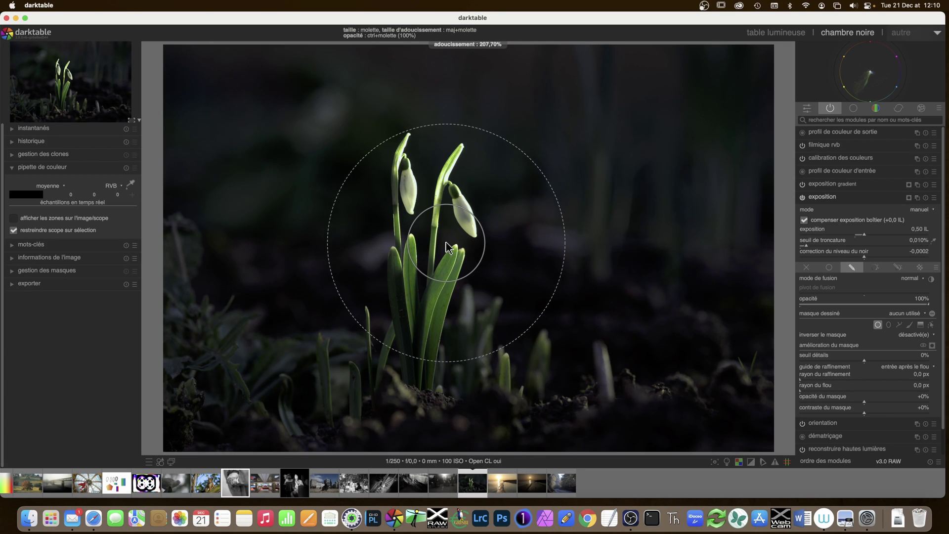
{"action": "left_click", "coordinate": [436, 233]}
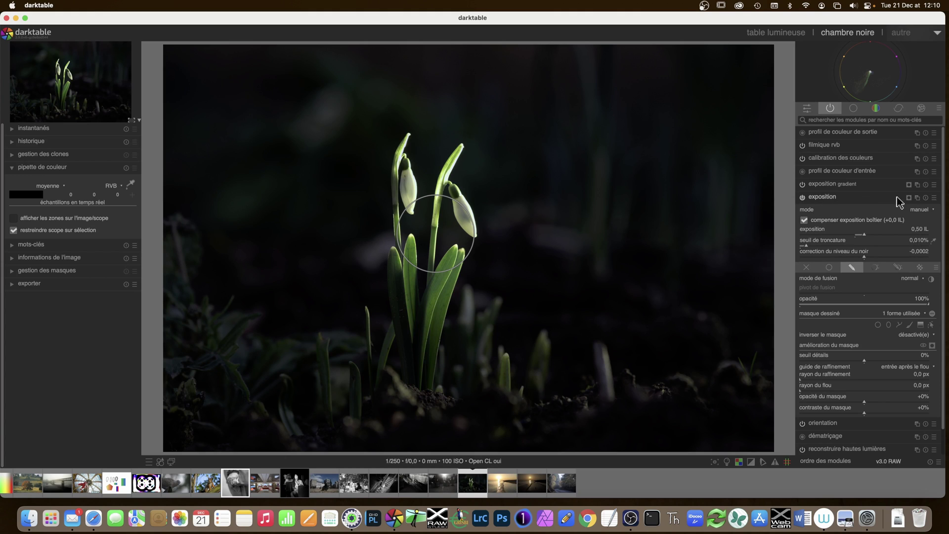
Step: Reset the original exposition module and delete the exposition gradient instance
{"action": "left_click", "coordinate": [926, 197]}
{"action": "left_click", "coordinate": [917, 189]}
{"action": "left_click", "coordinate": [901, 214]}
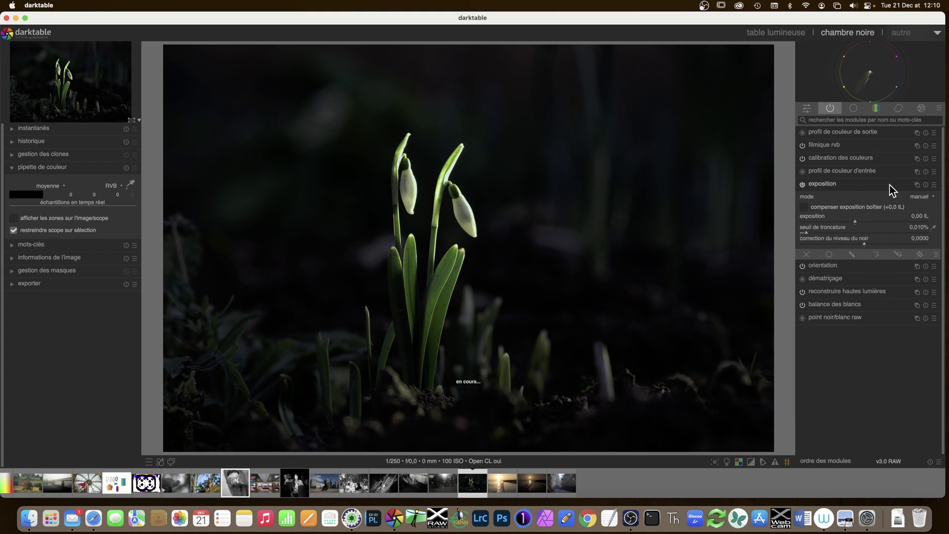
Step: Create two new instances of the exposition module named gradient and blabla, and collapse the module
{"action": "right_click", "coordinate": [917, 186]}
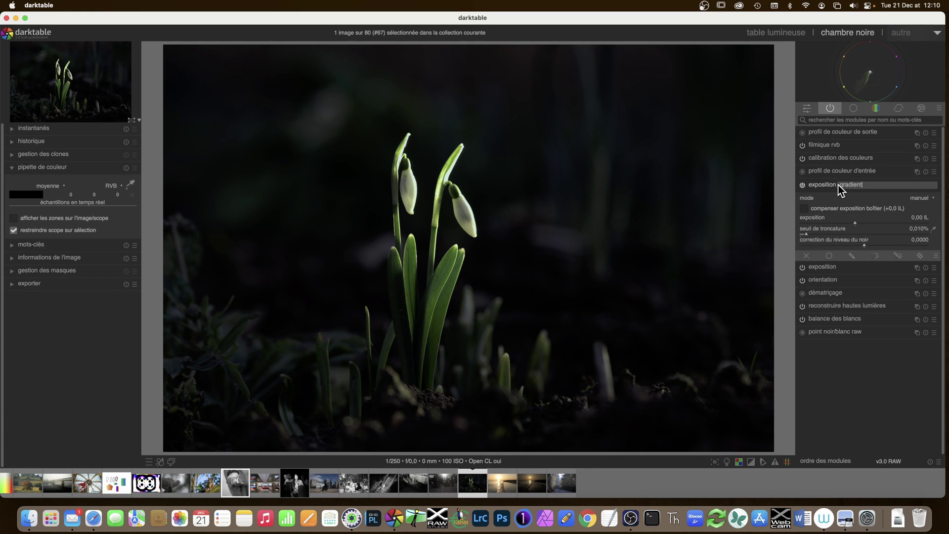
{"action": "key", "text": "Return"}
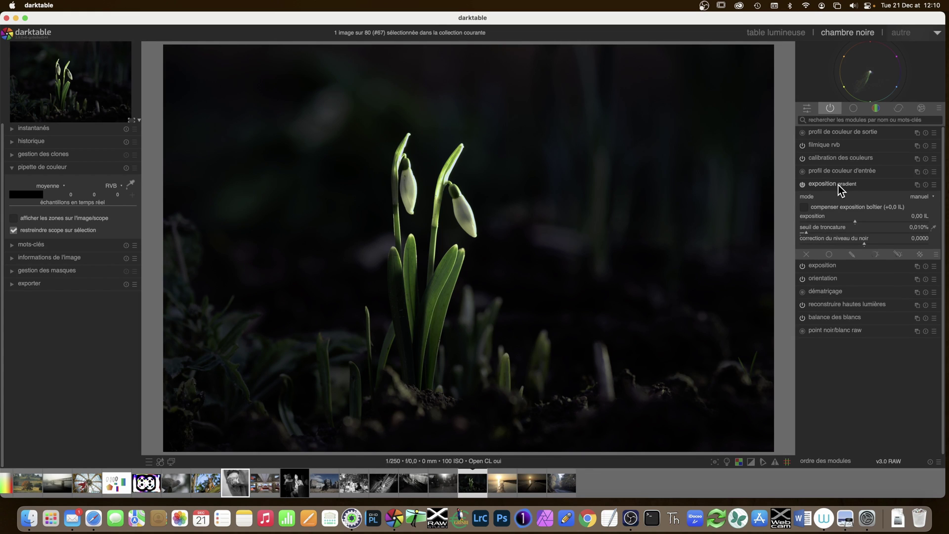
{"action": "right_click", "coordinate": [917, 187]}
{"action": "type", "text": "blabla"}
{"action": "key", "text": "Return"}
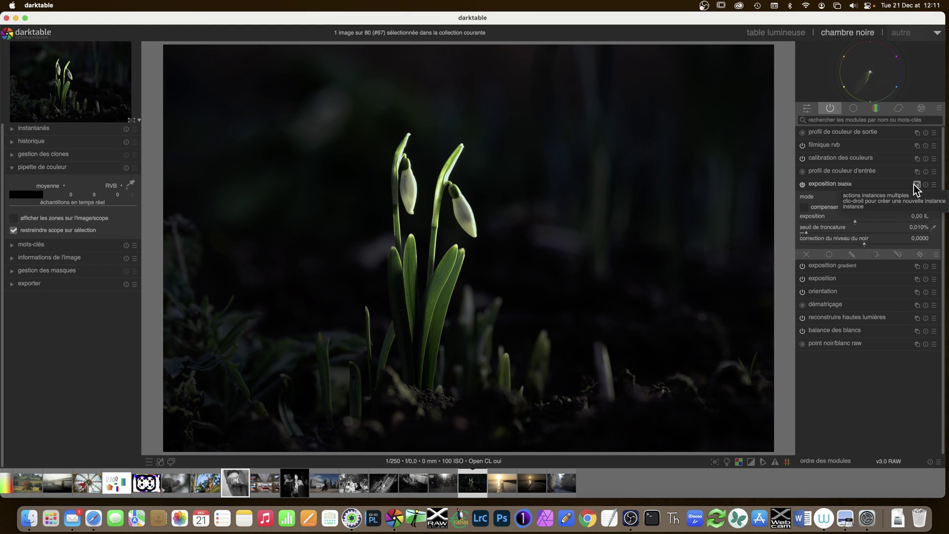
{"action": "left_click", "coordinate": [832, 186]}
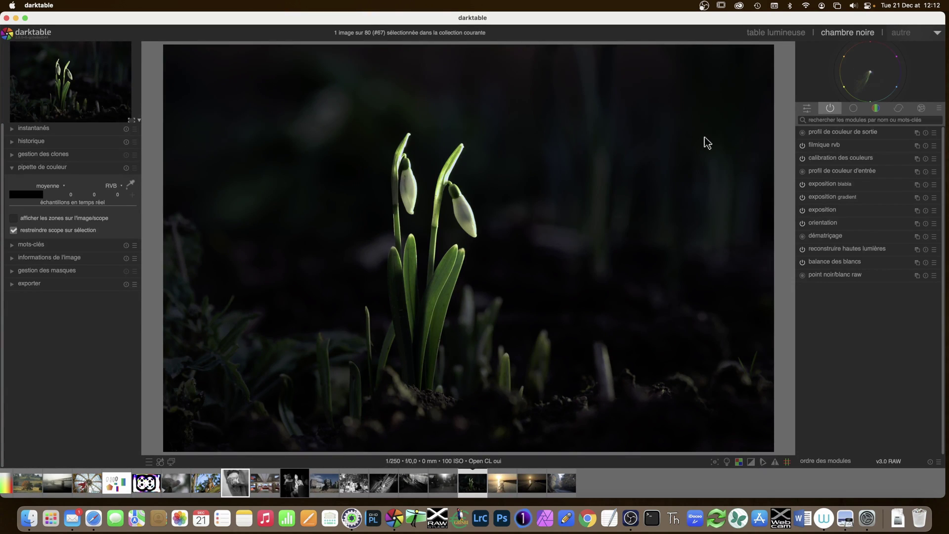
Step: Examine the colour chart calibration overlay in the calibration des couleurs module and collapse the module
{"action": "left_click", "coordinate": [839, 163]}
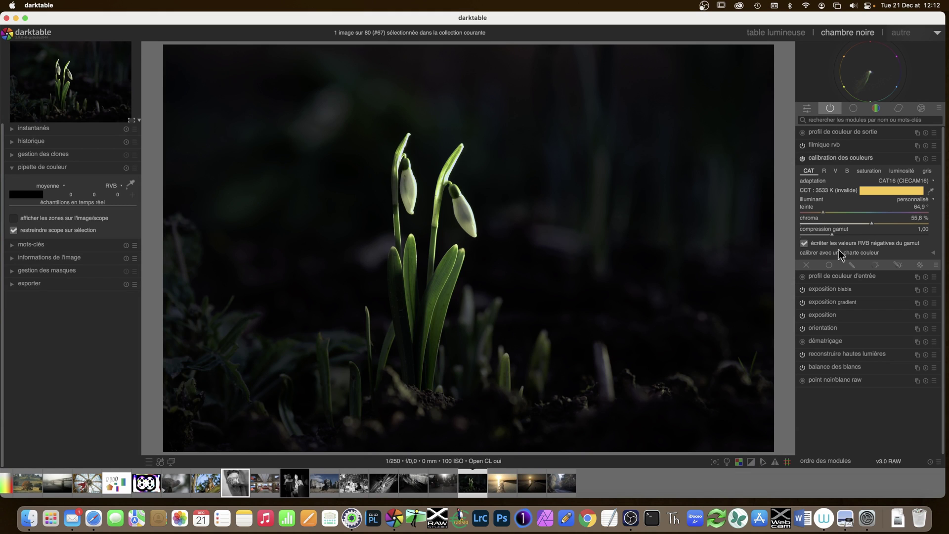
{"action": "left_click", "coordinate": [934, 253]}
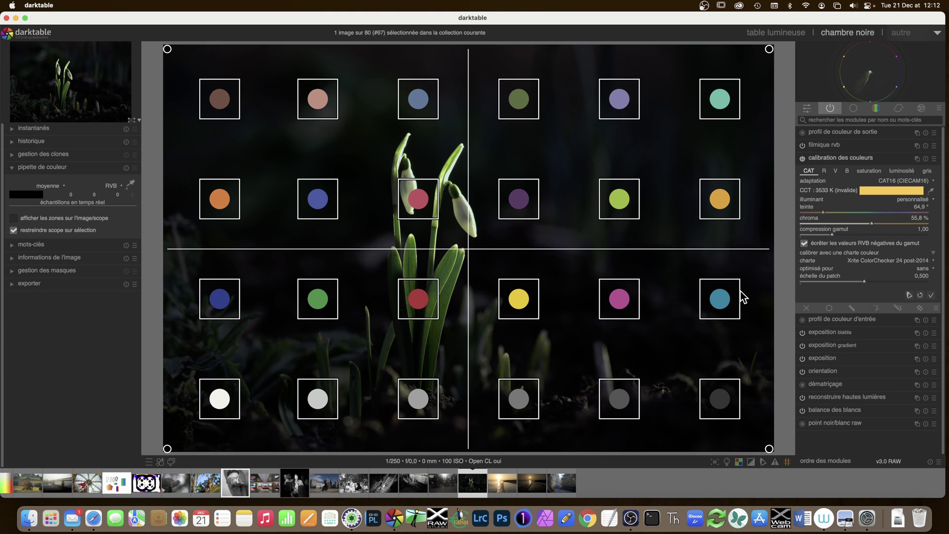
{"action": "left_click", "coordinate": [836, 158]}
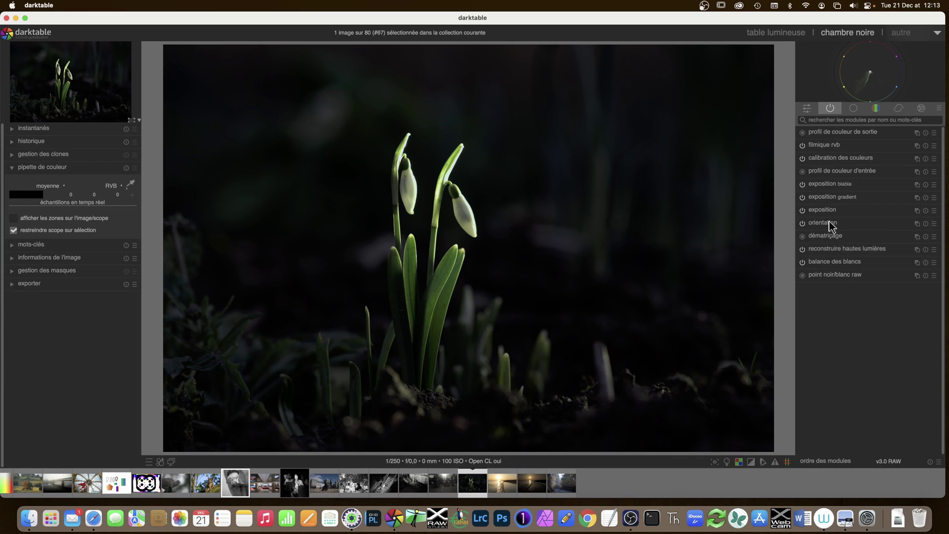
Step: Try rotating the snowdrop image and flipping it horizontally and vertically with the orientation module
{"action": "left_click", "coordinate": [818, 224]}
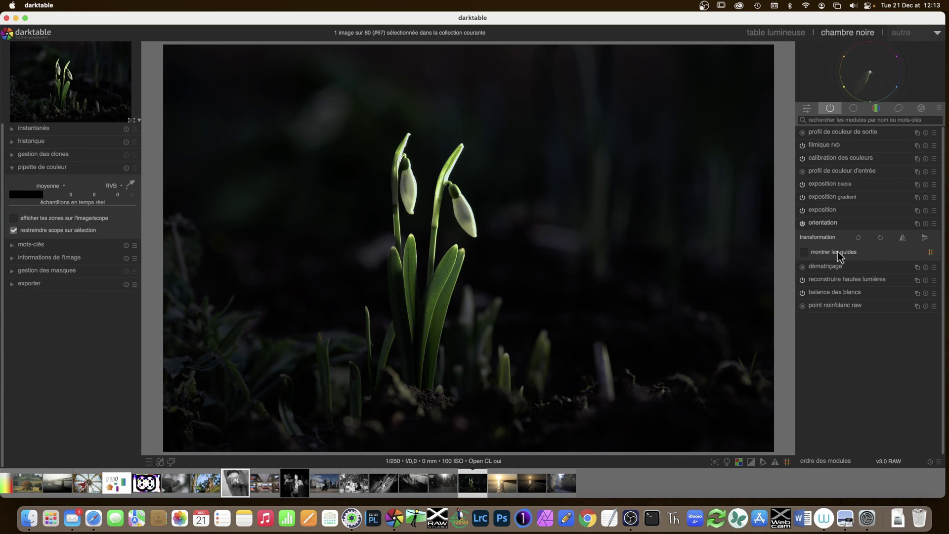
{"action": "left_click", "coordinate": [858, 239]}
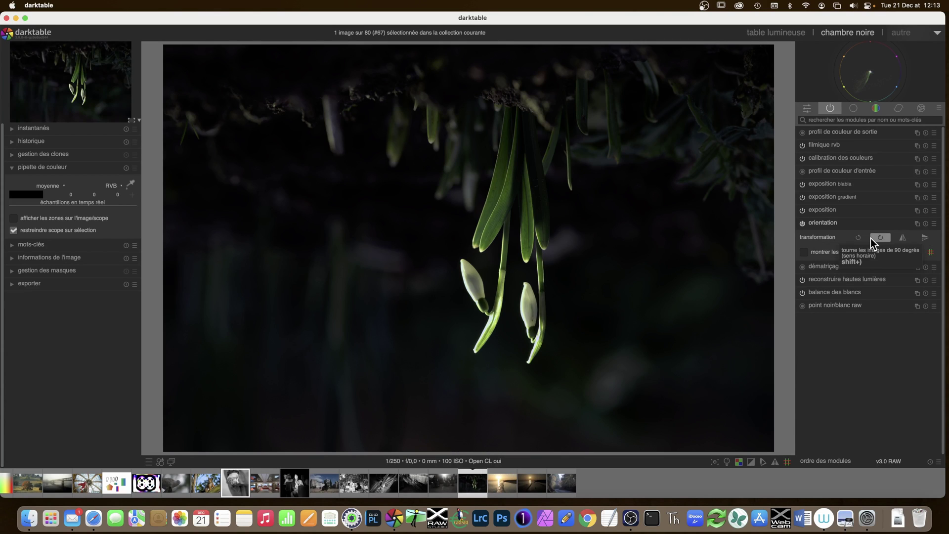
{"action": "left_click", "coordinate": [902, 237]}
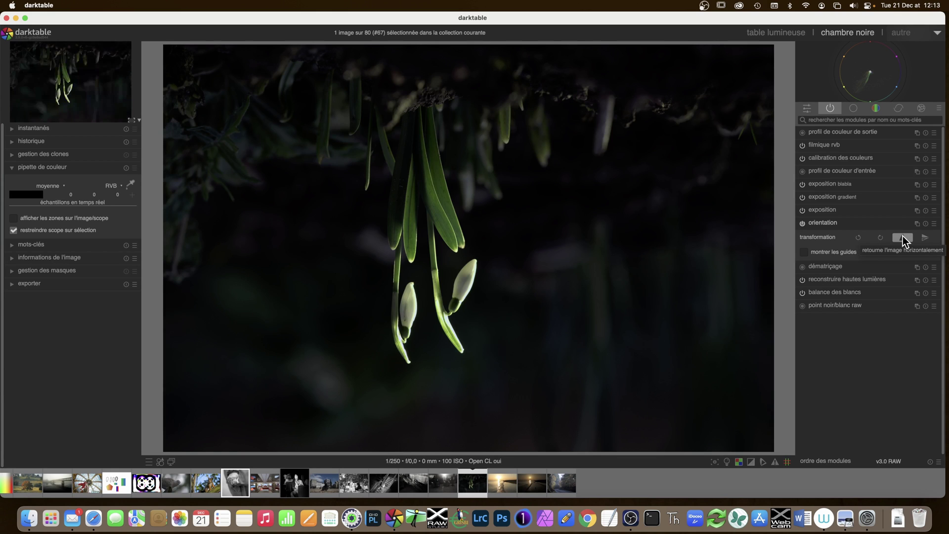
{"action": "left_click", "coordinate": [922, 237]}
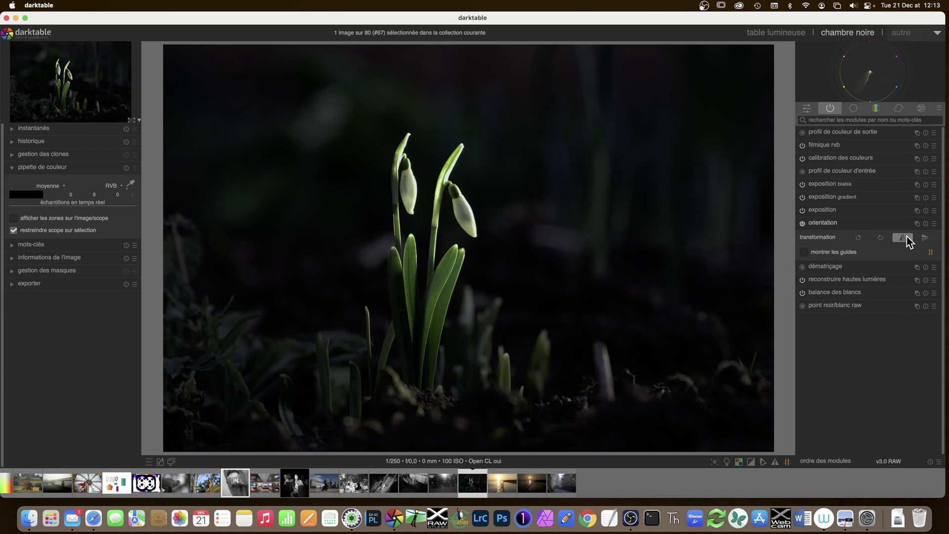
{"action": "left_click", "coordinate": [908, 236]}
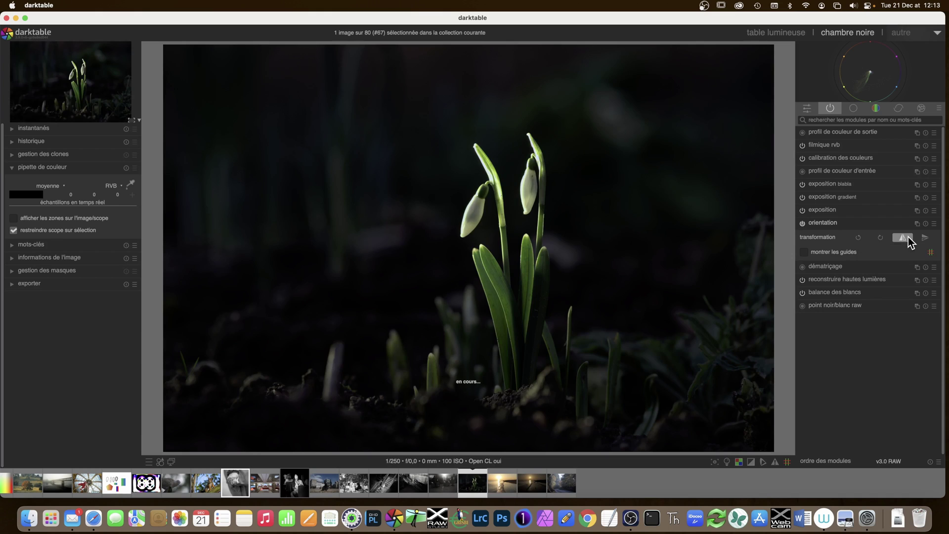
{"action": "left_click", "coordinate": [907, 237]}
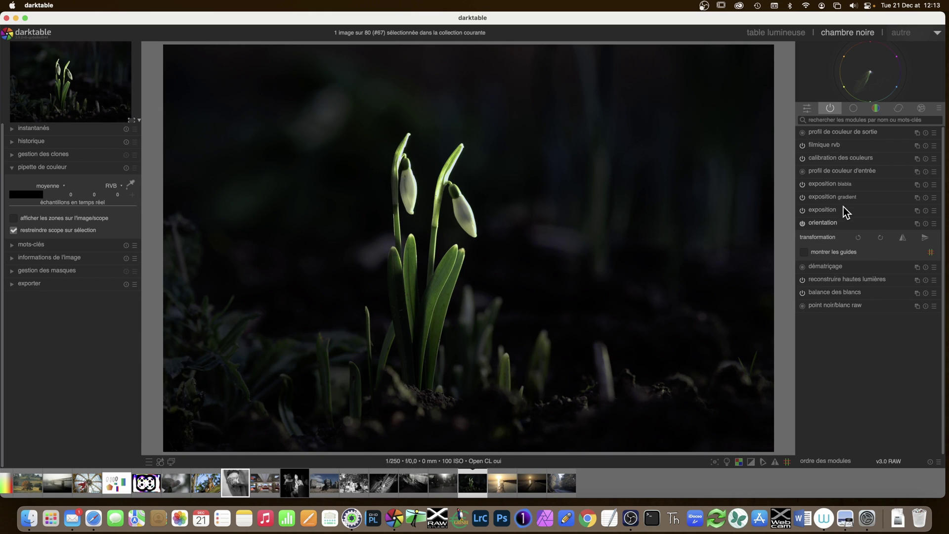
Step: Examine the Y0 and U0V0 curves of the réduction bruit (profil) module
{"action": "left_click", "coordinate": [900, 108]}
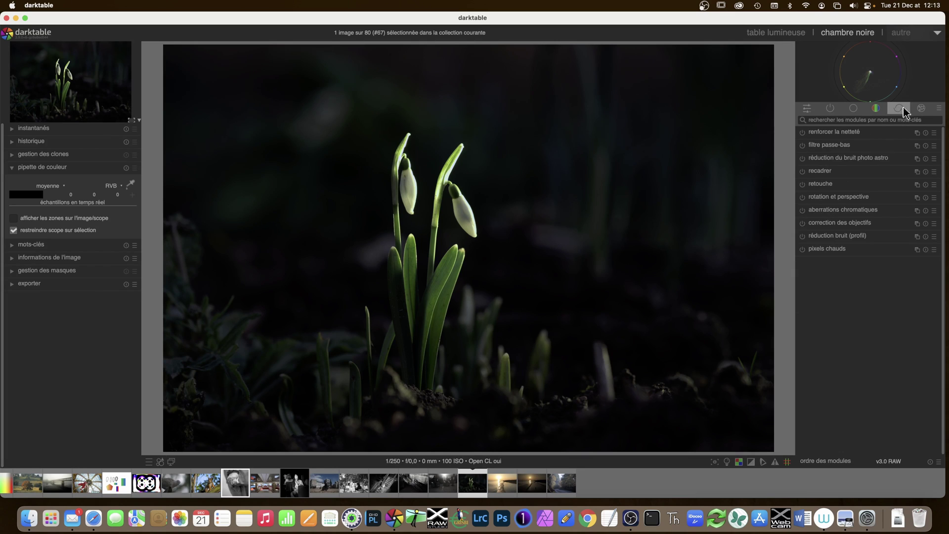
{"action": "left_click", "coordinate": [836, 236]}
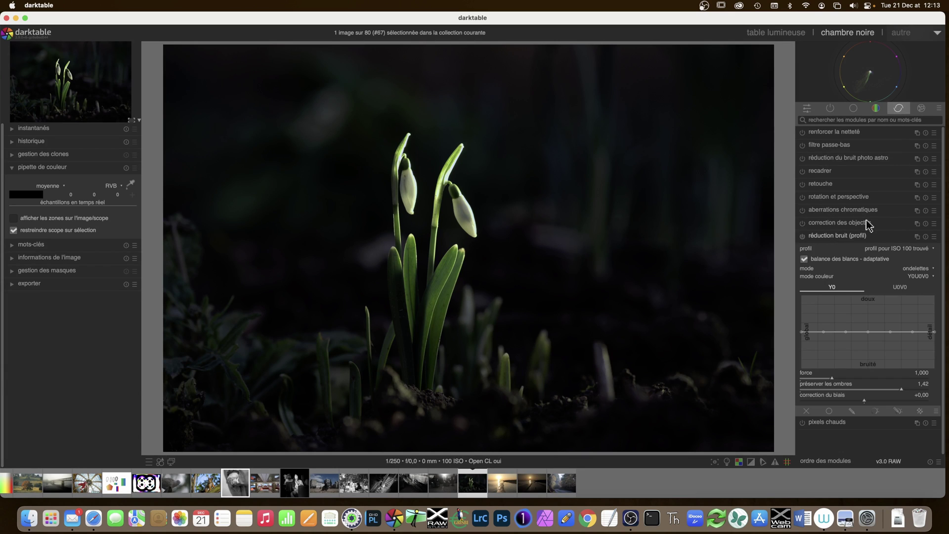
{"action": "left_click", "coordinate": [901, 289]}
{"action": "left_click", "coordinate": [837, 288]}
Step: Sample a point on the left snowdrop's petal with the pipette de couleur, add it as a live sample, and move the picker slightly
{"action": "left_click", "coordinate": [131, 185]}
{"action": "left_click", "coordinate": [413, 192]}
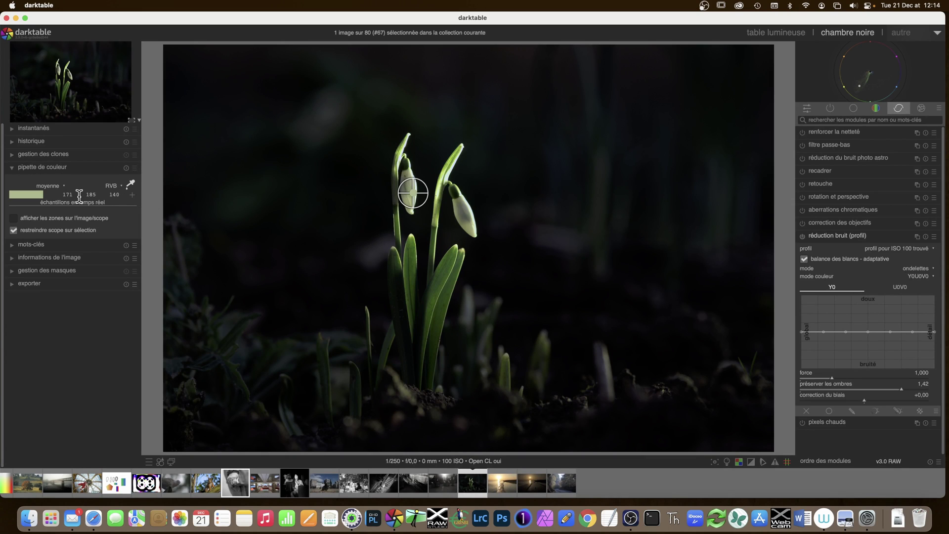
{"action": "left_click", "coordinate": [132, 195]}
{"action": "left_click_drag", "start_coordinate": [410, 197], "coordinate": [403, 194]}
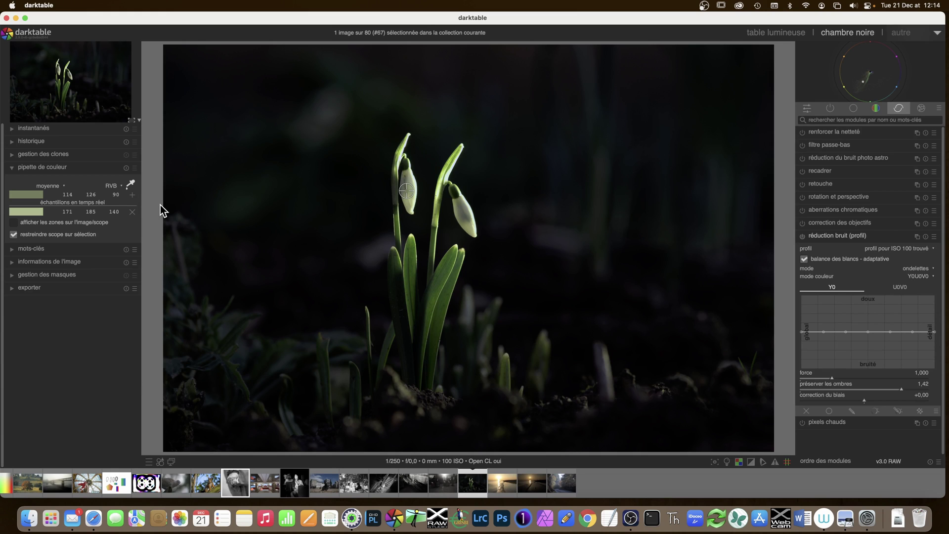
Step: Switch the pipette de couleur to area sampling and draw a rectangle across the left snowdrop's flower and stem
{"action": "left_click", "coordinate": [131, 186]}
{"action": "left_click_drag", "start_coordinate": [371, 195], "coordinate": [402, 218]}
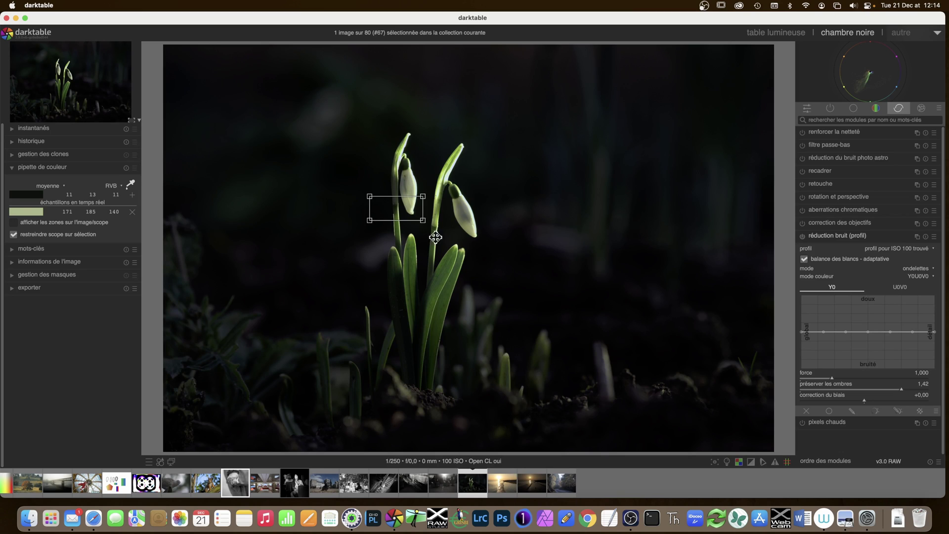
Step: Sample a small area on the green leaf, reset the area to the whole image, and redraw a small rectangle across the leaves
{"action": "left_click_drag", "start_coordinate": [437, 268], "coordinate": [450, 290]}
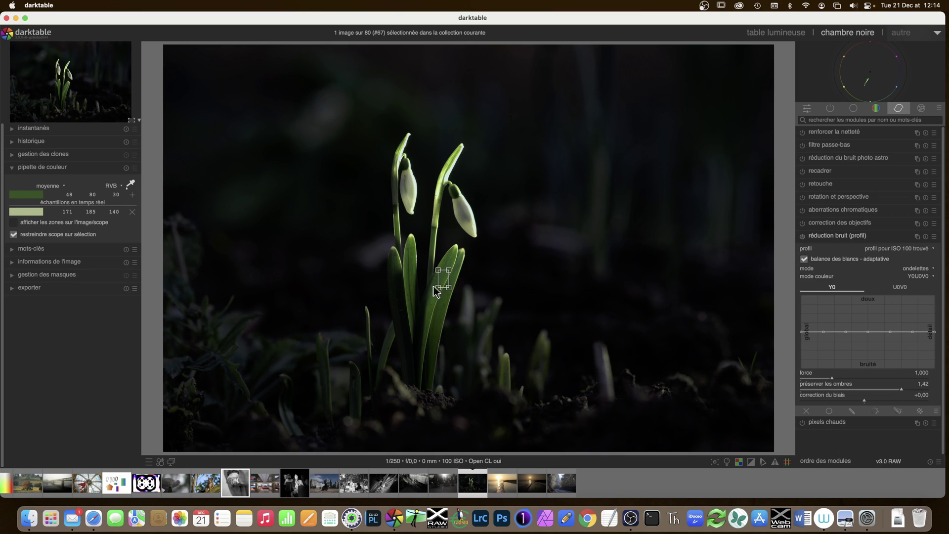
{"action": "right_click", "coordinate": [433, 295]}
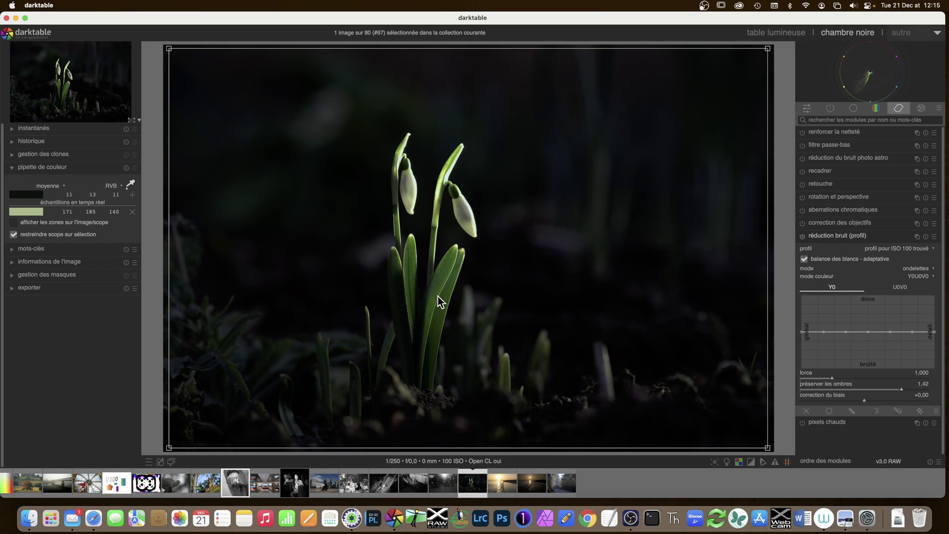
{"action": "left_click", "coordinate": [130, 185]}
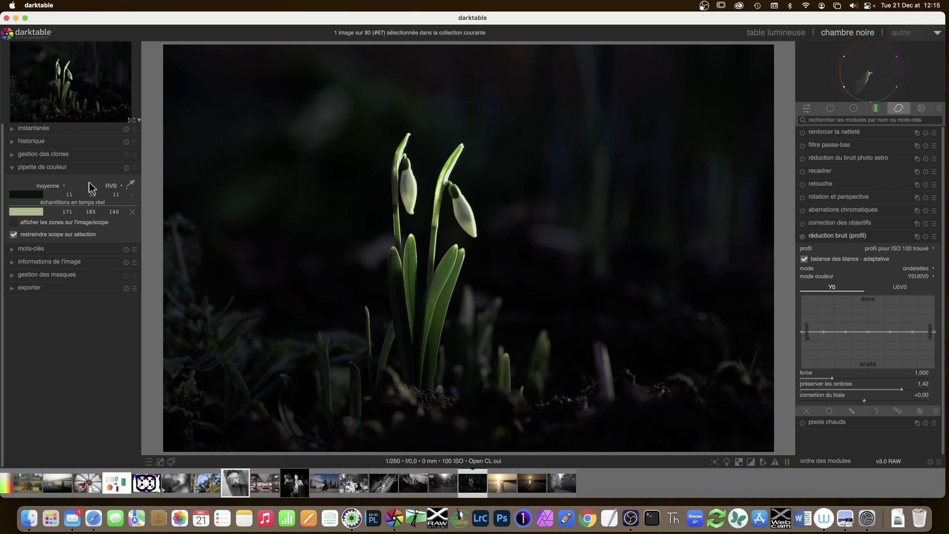
{"action": "left_click", "coordinate": [131, 185]}
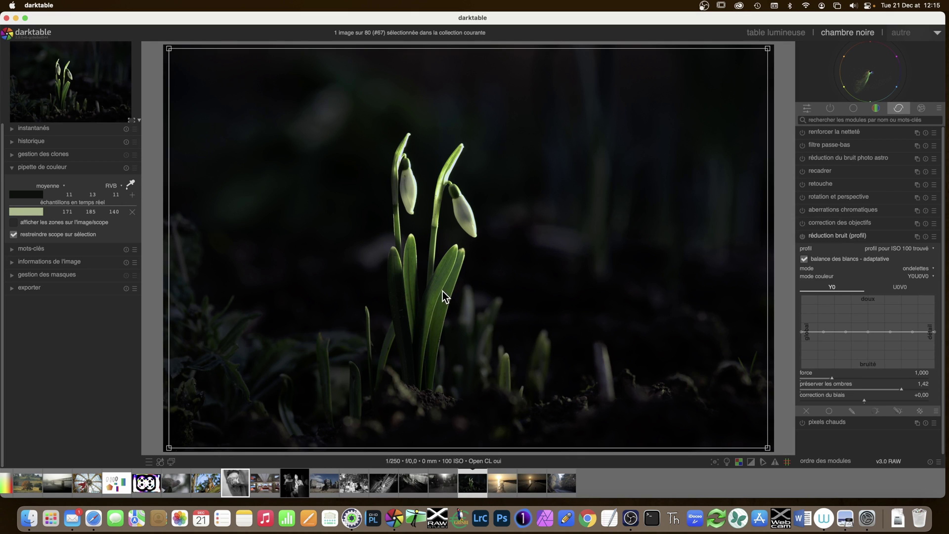
{"action": "left_click", "coordinate": [131, 186]}
{"action": "left_click", "coordinate": [131, 186]}
{"action": "left_click_drag", "start_coordinate": [424, 286], "coordinate": [444, 311]}
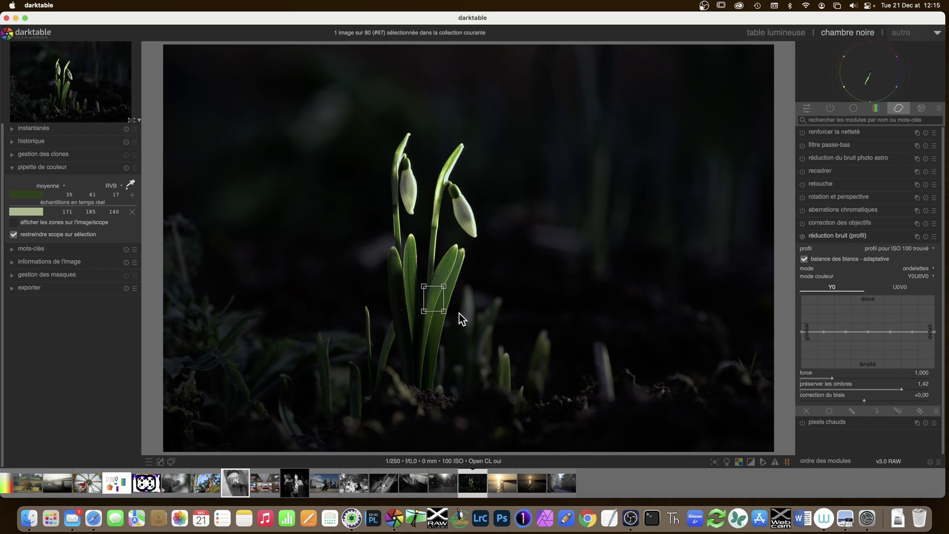
Step: Select the RVB values of the live sample in the pipette de couleur
{"action": "mouse_move", "coordinate": [89, 211]}
{"action": "right_click", "coordinate": [82, 212]}
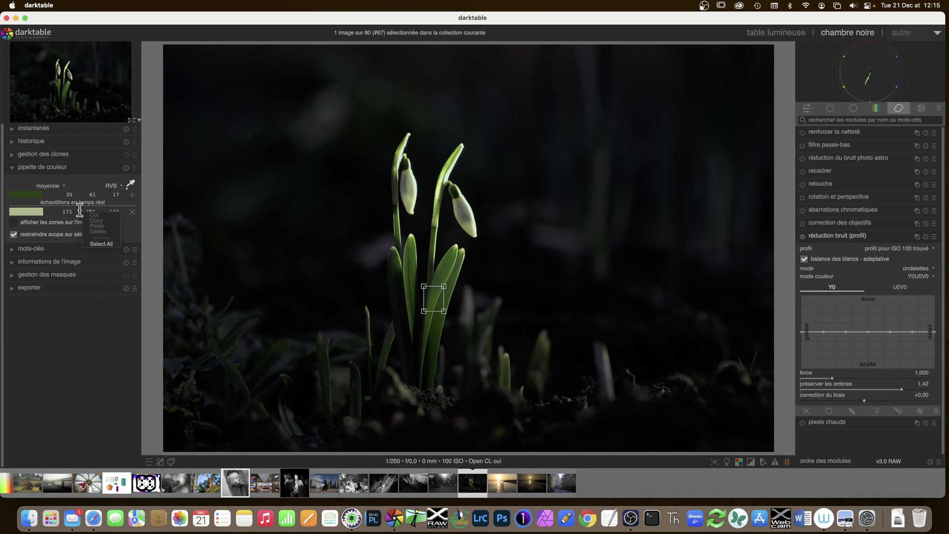
{"action": "mouse_move", "coordinate": [69, 212]}
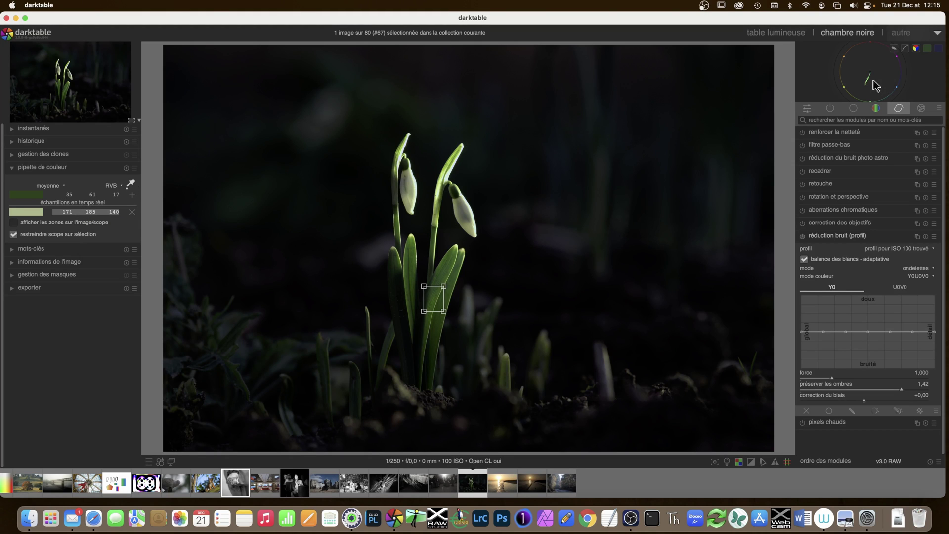
Step: Switch the pipette de couleur to point sampling and sample the right flower, the left flower and a green leaf
{"action": "right_click", "coordinate": [130, 184]}
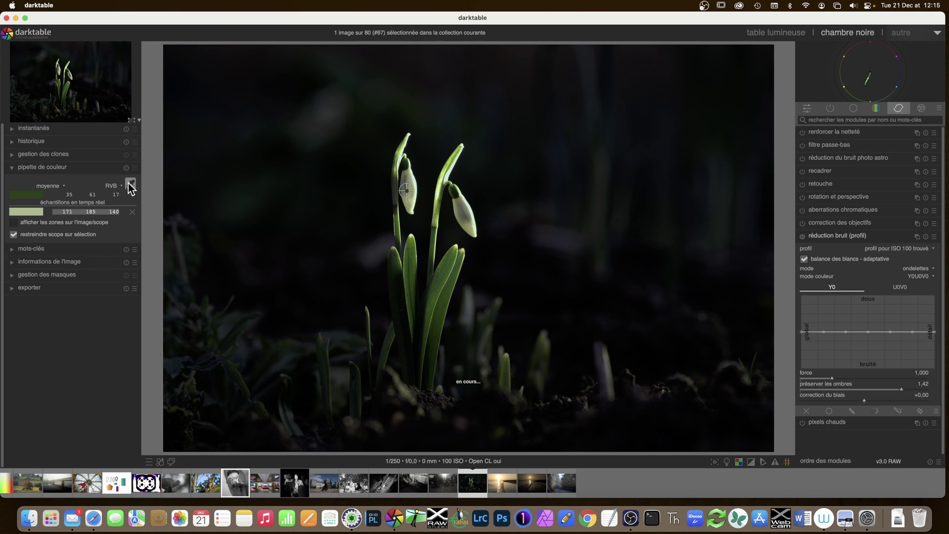
{"action": "left_click", "coordinate": [461, 209]}
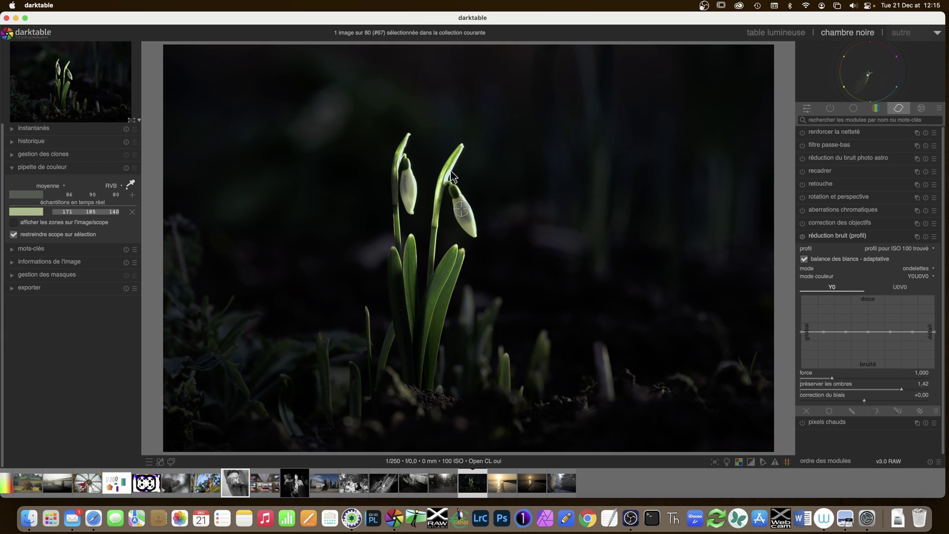
{"action": "left_click", "coordinate": [408, 187]}
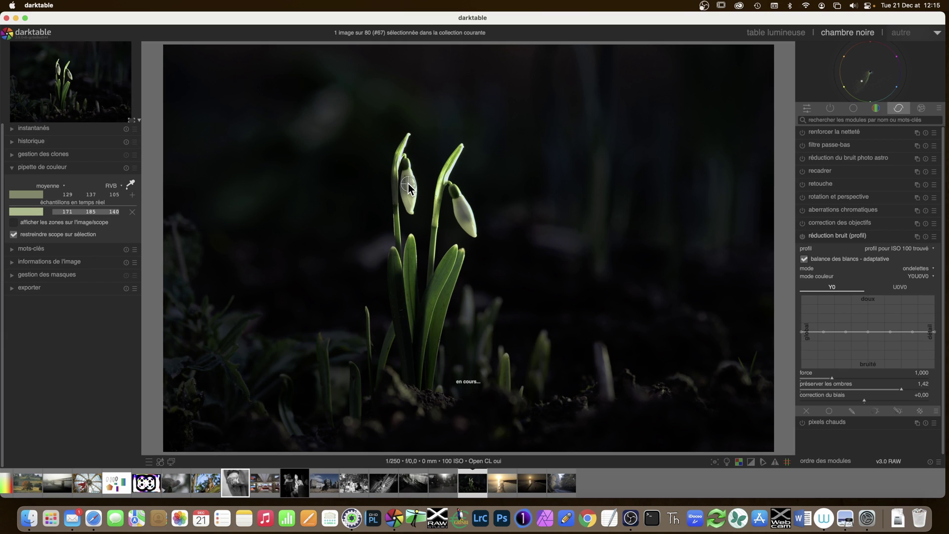
{"action": "left_click", "coordinate": [442, 279]}
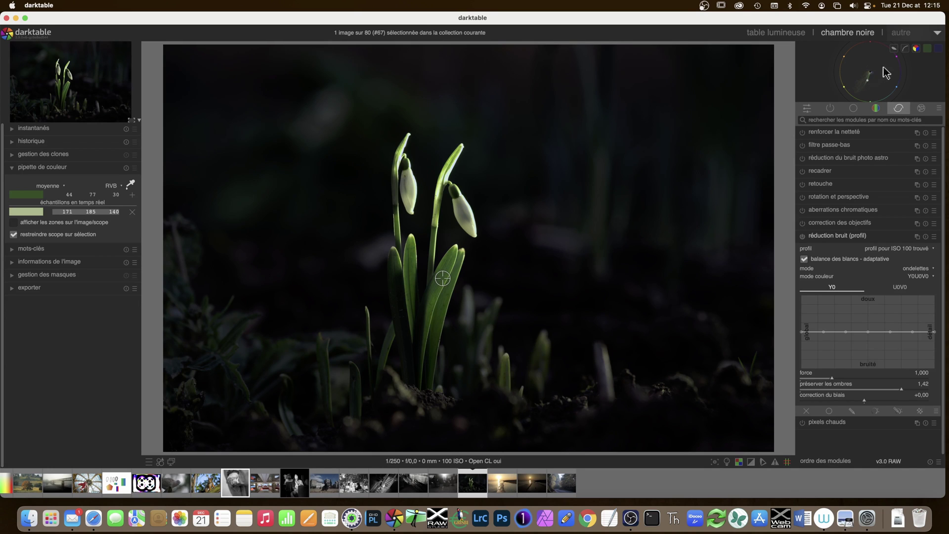
Step: Examine the sampled leaf point in the histogram and waveform scopes, and return to the vectorscope
{"action": "left_click", "coordinate": [894, 48]}
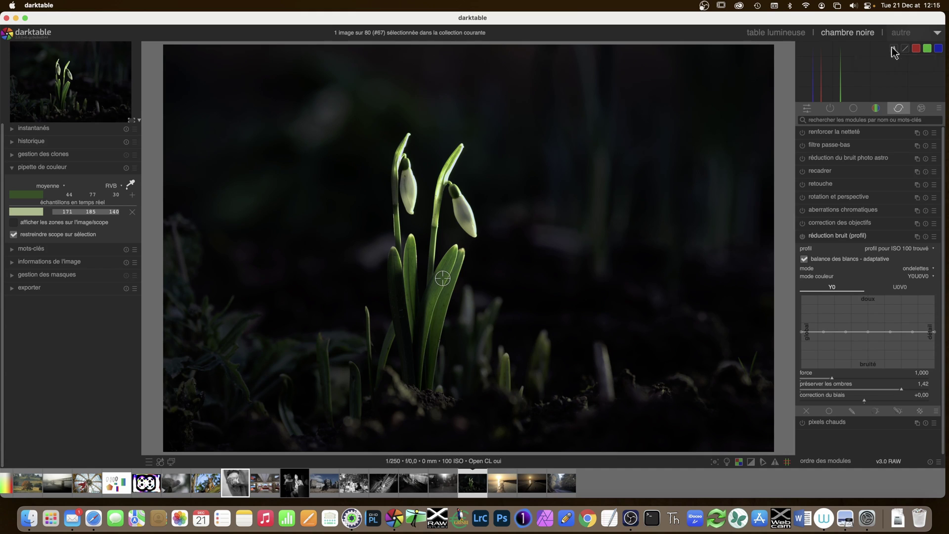
{"action": "left_click", "coordinate": [895, 50]}
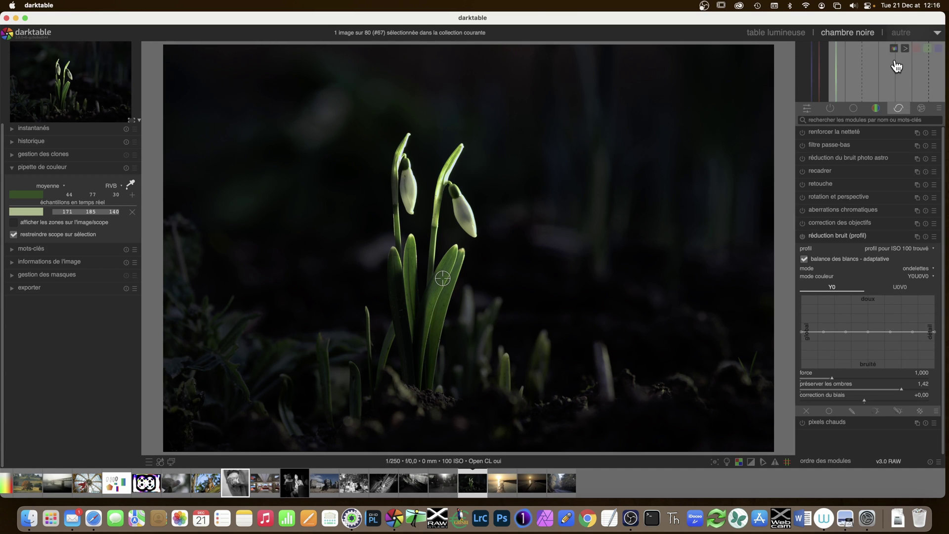
{"action": "left_click", "coordinate": [895, 50]}
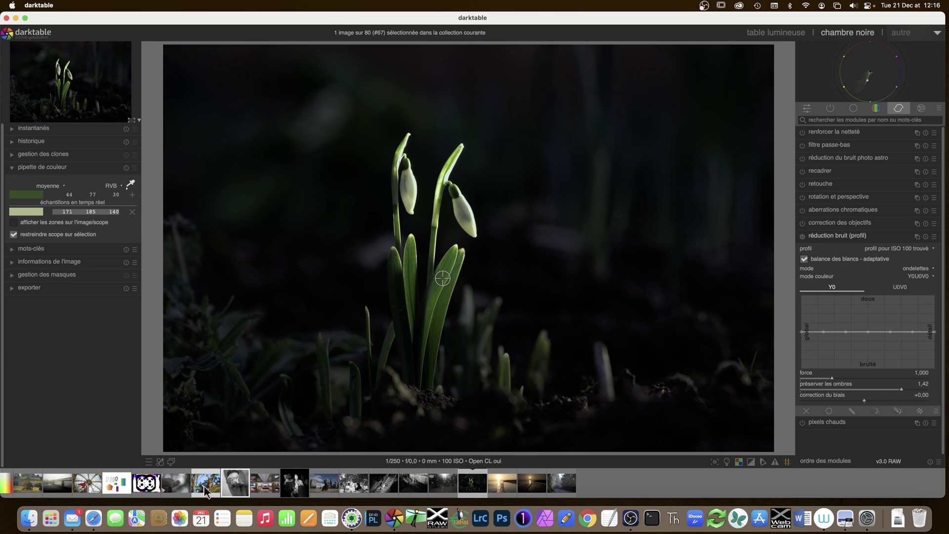
Step: Open the squirrel image and view its histogram in linear and logarithmic scale
{"action": "left_click", "coordinate": [205, 487]}
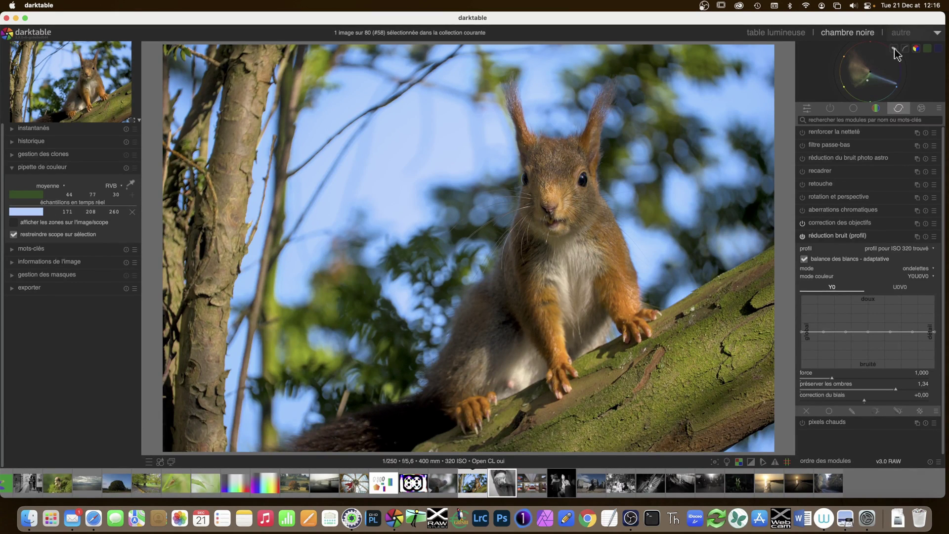
{"action": "left_click", "coordinate": [894, 49]}
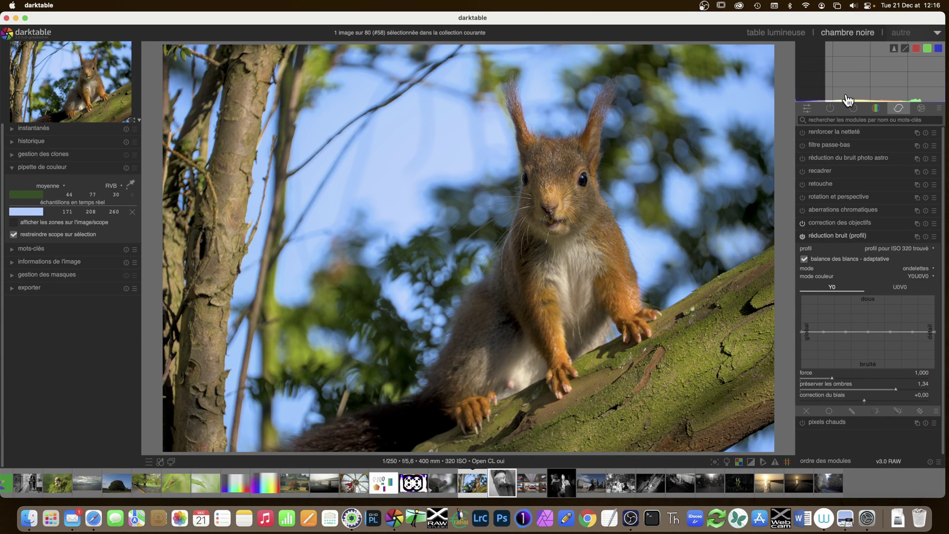
{"action": "left_click", "coordinate": [904, 50]}
{"action": "left_click", "coordinate": [905, 49]}
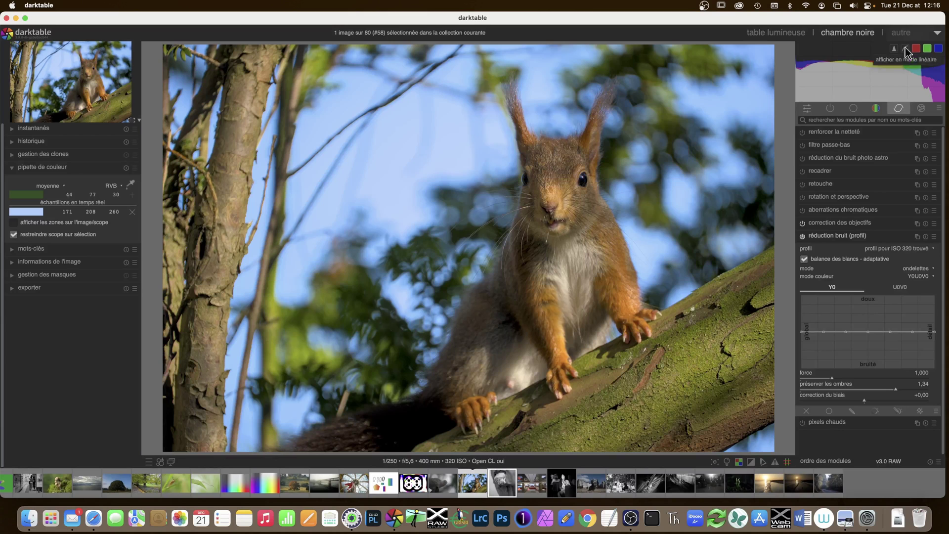
Step: Display the squirrel image's waveform and RVB parade, and compare the scope's vertical and horizontal orientations
{"action": "left_click", "coordinate": [894, 49]}
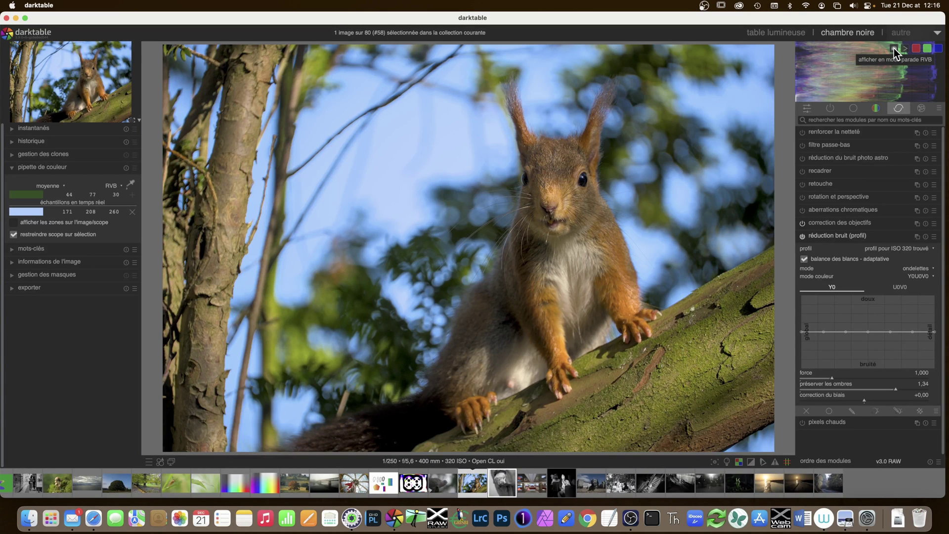
{"action": "left_click", "coordinate": [894, 49]}
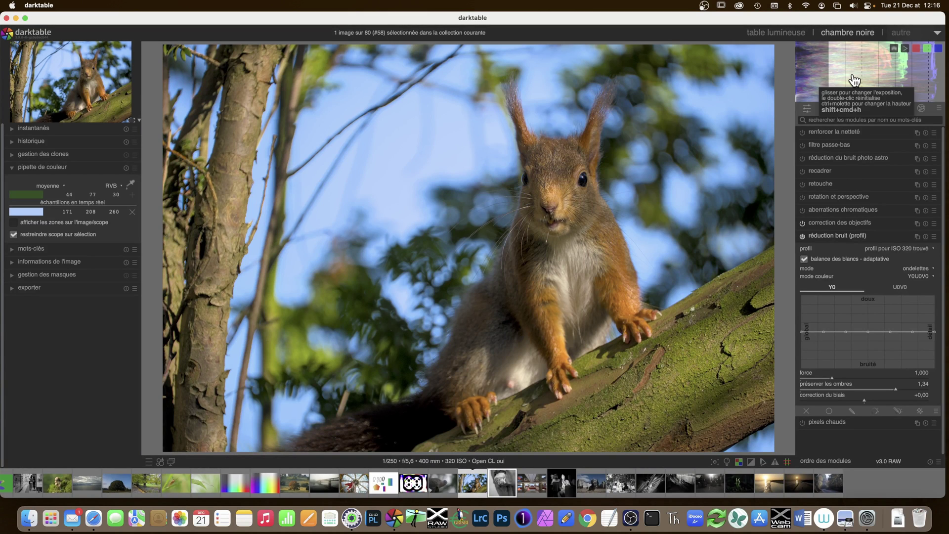
{"action": "left_click", "coordinate": [905, 48]}
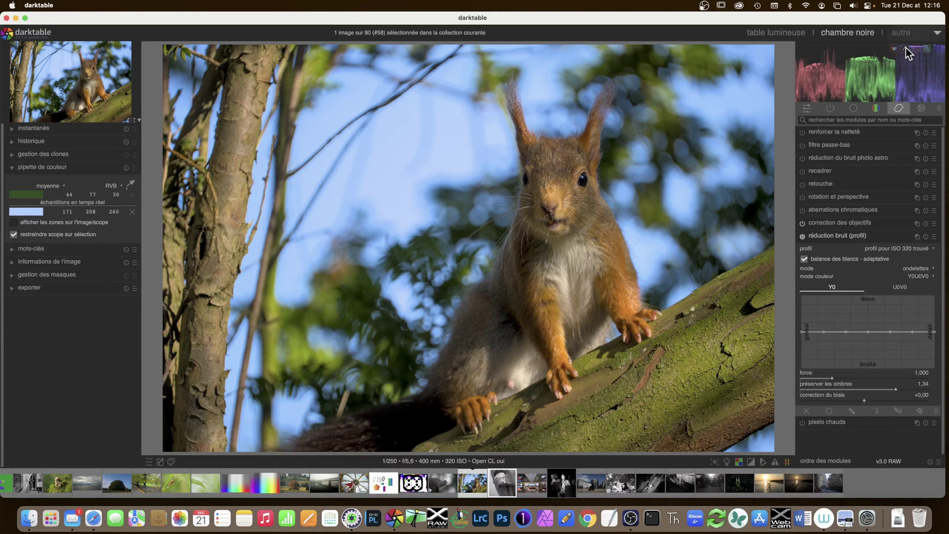
{"action": "left_click", "coordinate": [906, 49]}
{"action": "left_click", "coordinate": [906, 49]}
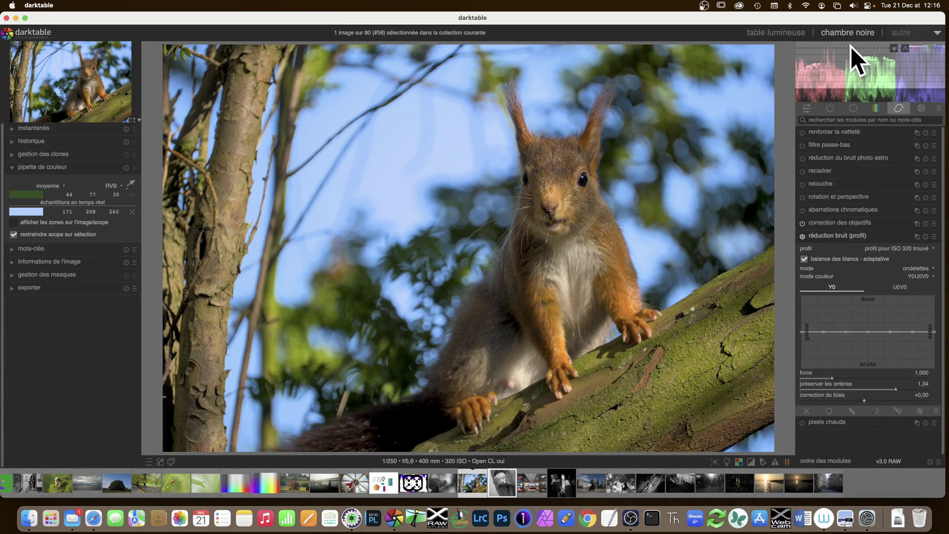
{"action": "left_click", "coordinate": [906, 51]}
{"action": "left_click", "coordinate": [907, 51]}
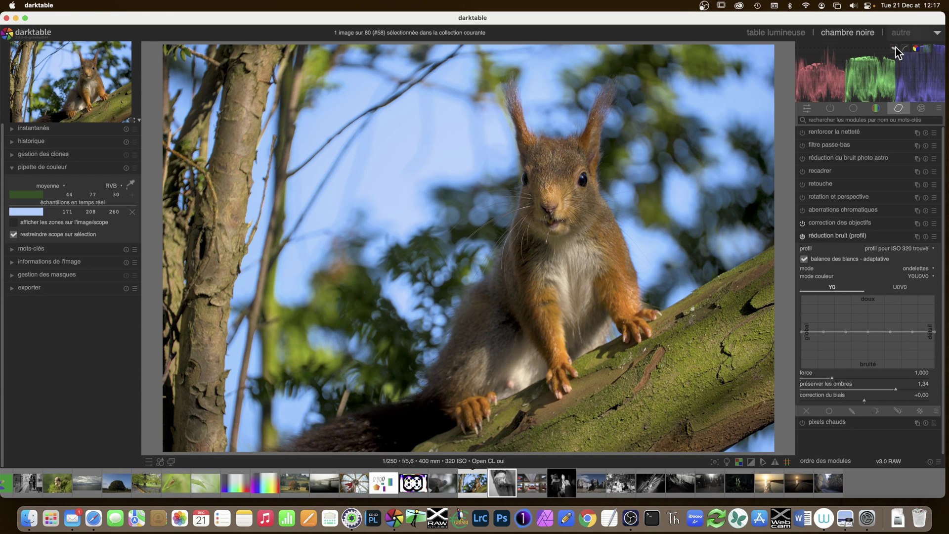
Step: Cycle the squirrel image's vectorscope through its colour modes, including AzBz and RJB, and return the scope to the histogram
{"action": "left_click", "coordinate": [916, 48]}
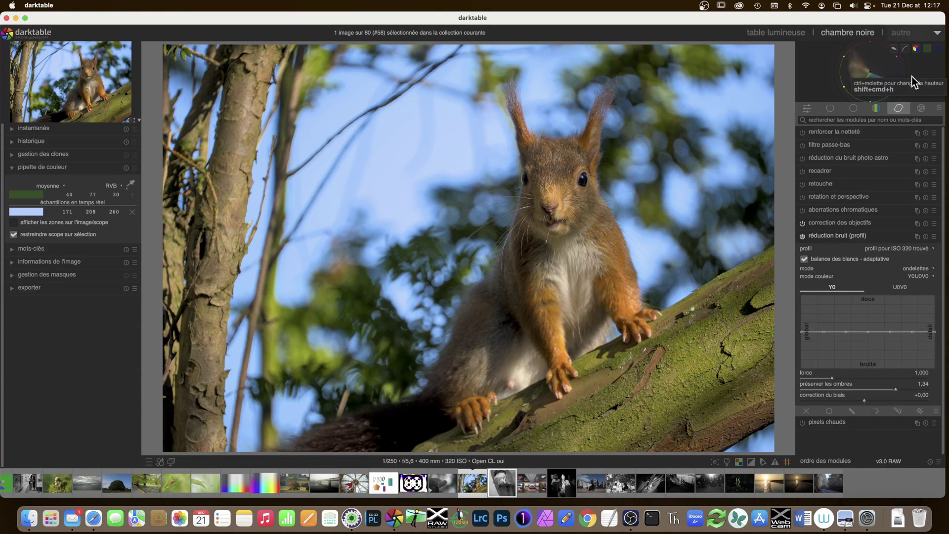
{"action": "left_click", "coordinate": [917, 50]}
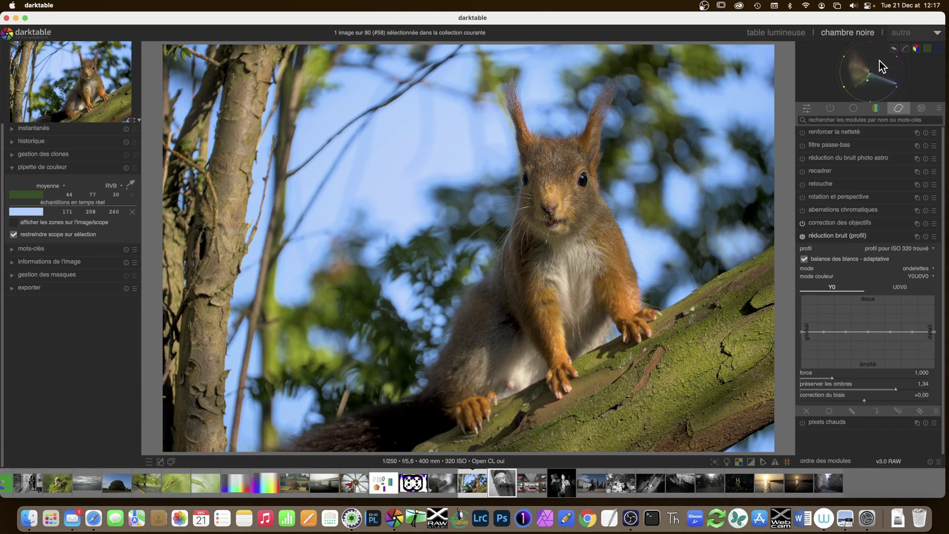
{"action": "left_click", "coordinate": [917, 49]}
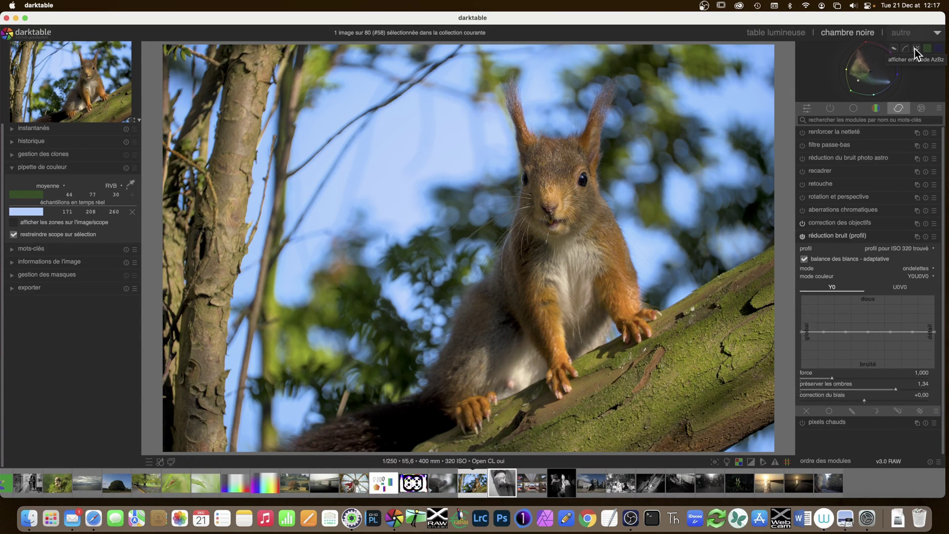
{"action": "left_click", "coordinate": [915, 49]}
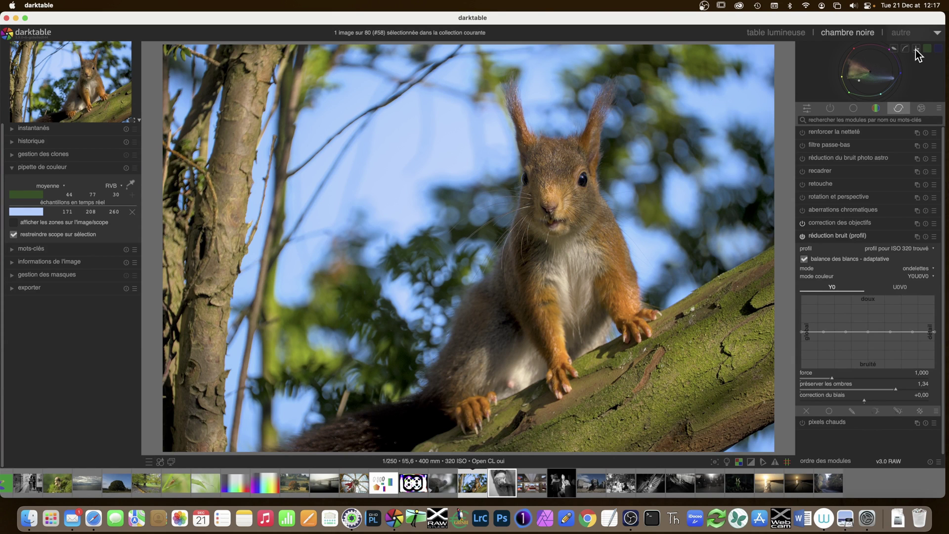
{"action": "left_click", "coordinate": [916, 49]}
{"action": "left_click", "coordinate": [916, 50]}
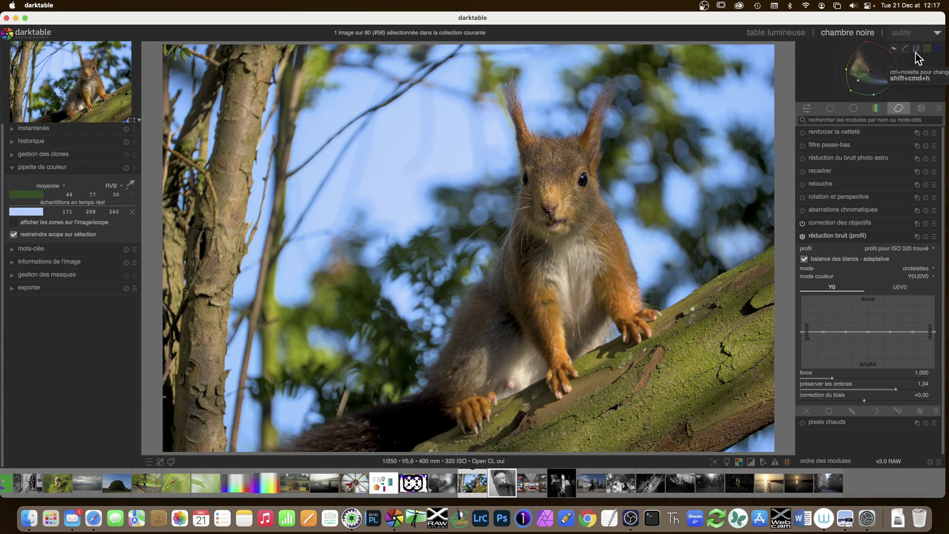
{"action": "left_click", "coordinate": [916, 50]}
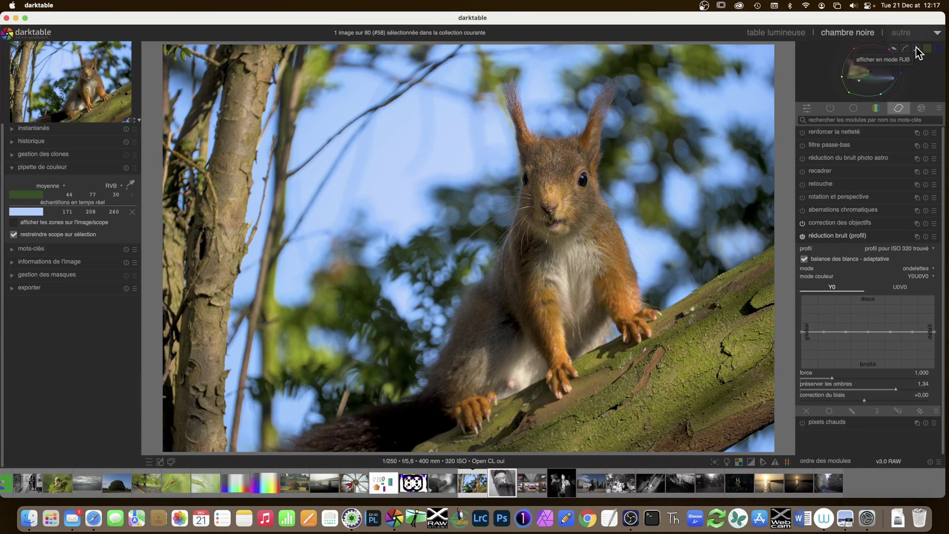
{"action": "left_click", "coordinate": [917, 48]}
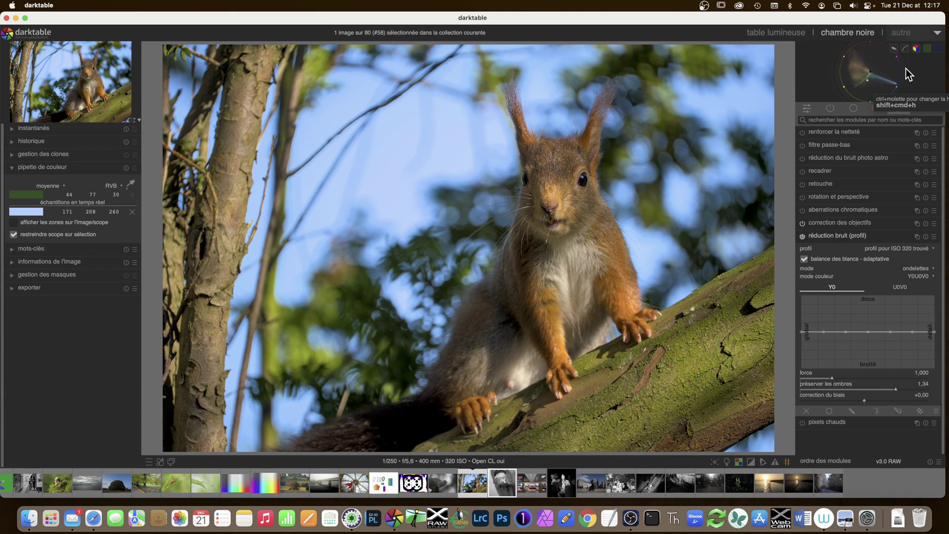
{"action": "left_click", "coordinate": [894, 46]}
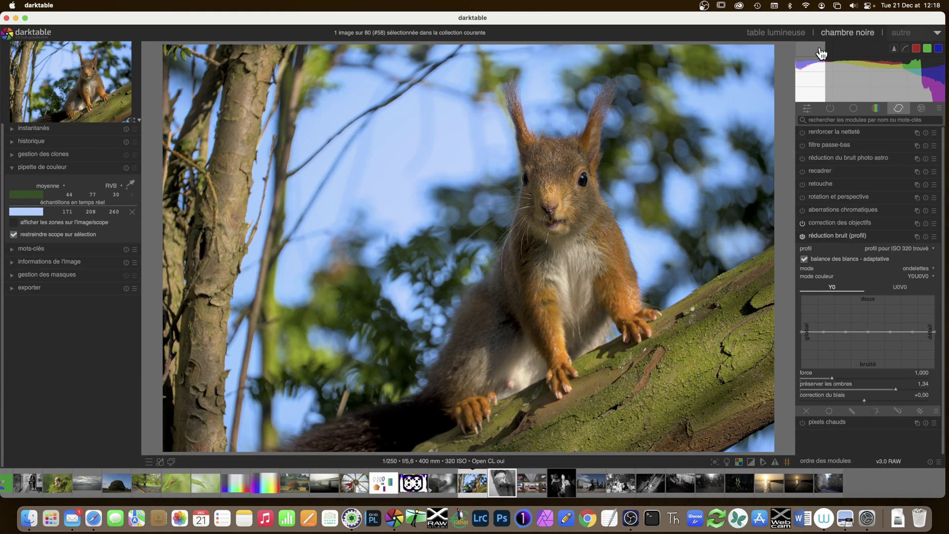
Step: Return to the table lumineuse and set the flux de travail par défaut in the traitement preferences to relatif à l'affichage
{"action": "left_click", "coordinate": [777, 34]}
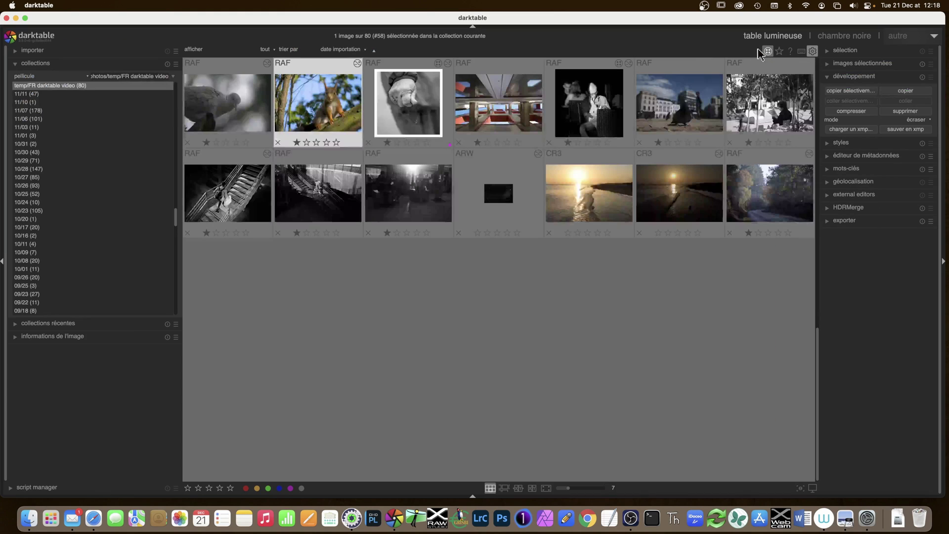
{"action": "left_click", "coordinate": [812, 51]}
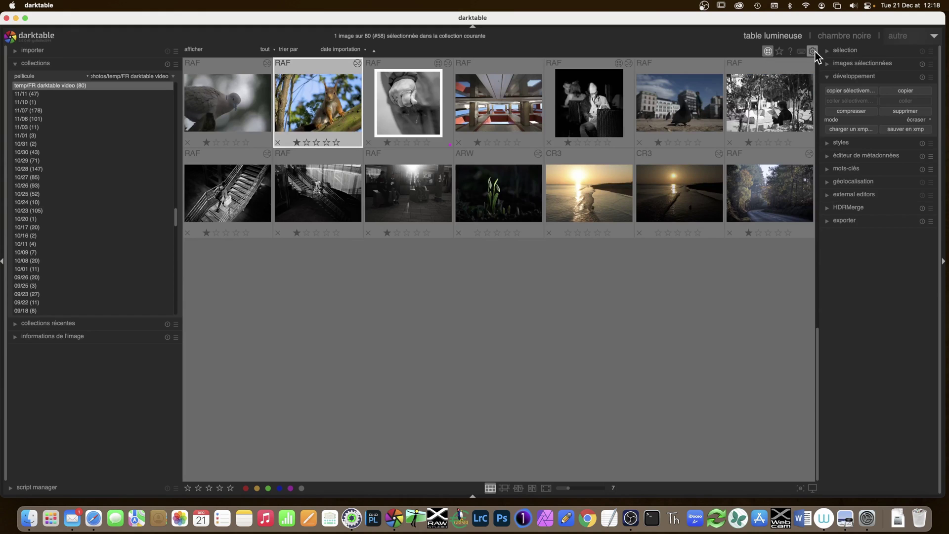
{"action": "left_click", "coordinate": [241, 136]}
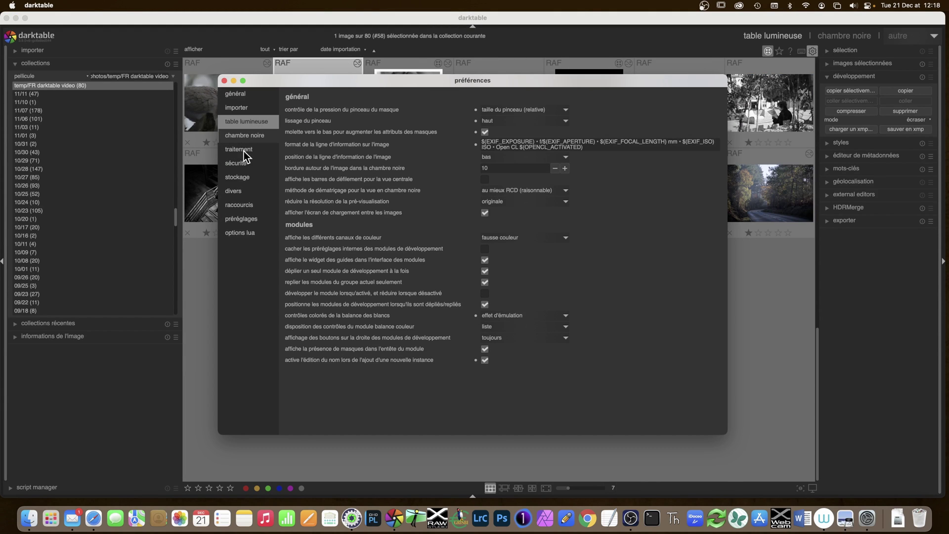
{"action": "left_click", "coordinate": [245, 151]}
{"action": "left_click", "coordinate": [502, 155]}
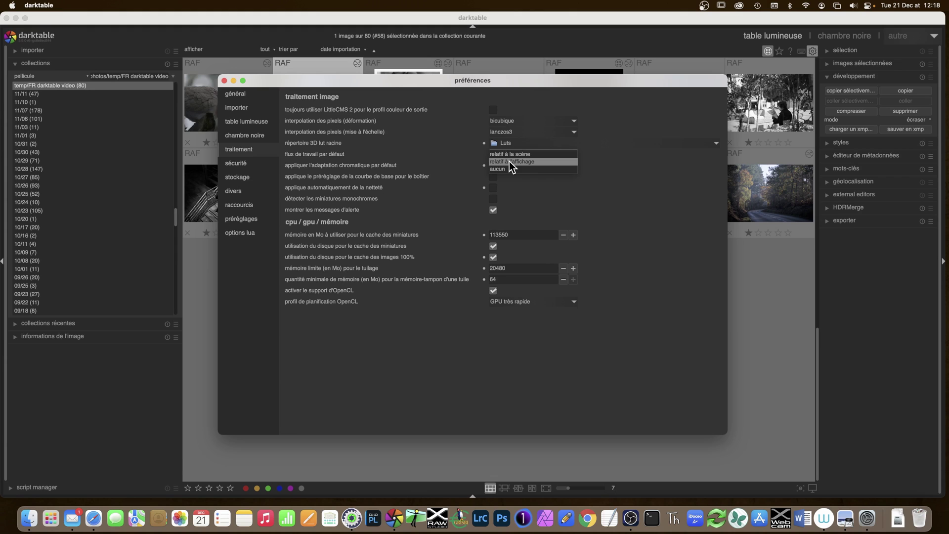
{"action": "left_click", "coordinate": [509, 161]}
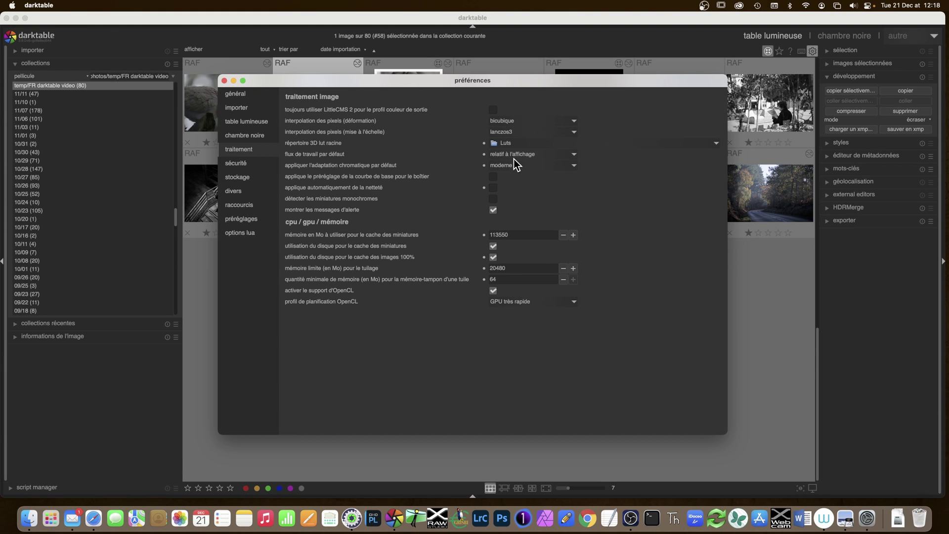
Step: Close the preferences, delete the snowdrop image's development history and open it in the chambre noire
{"action": "left_click", "coordinate": [225, 81]}
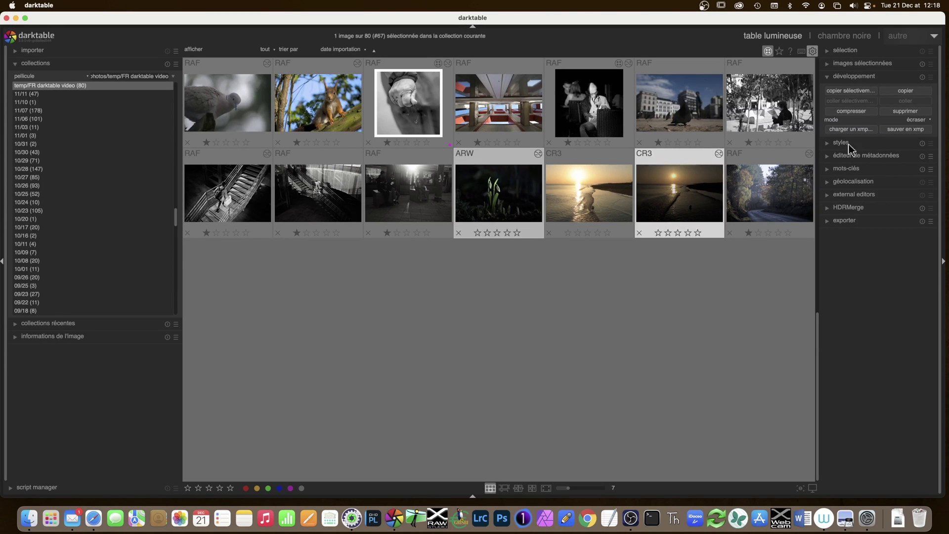
{"action": "left_click", "coordinate": [916, 112]}
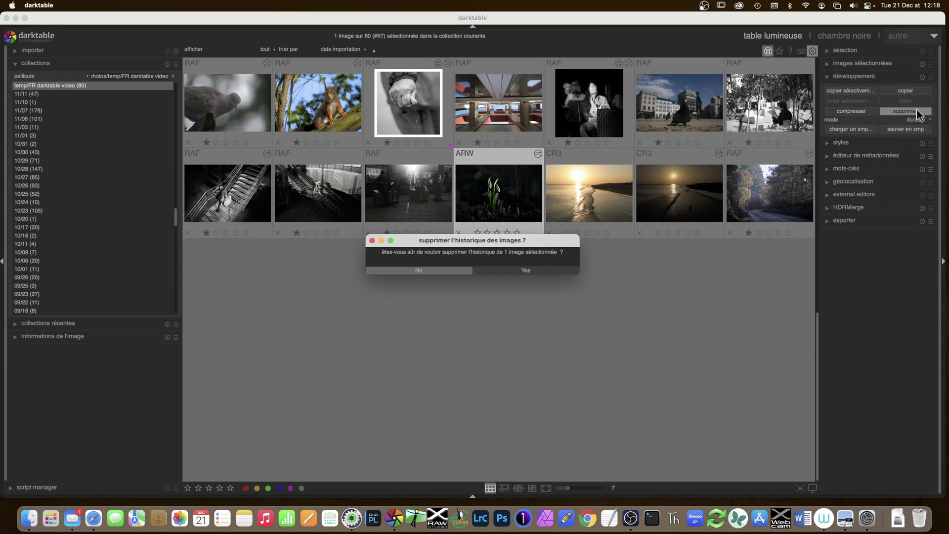
{"action": "left_click", "coordinate": [545, 270]}
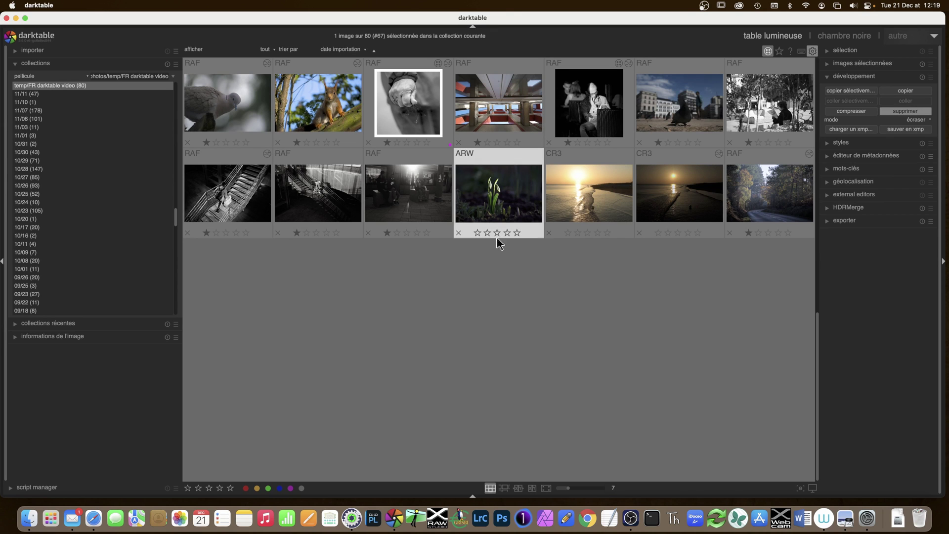
{"action": "left_click", "coordinate": [859, 38]}
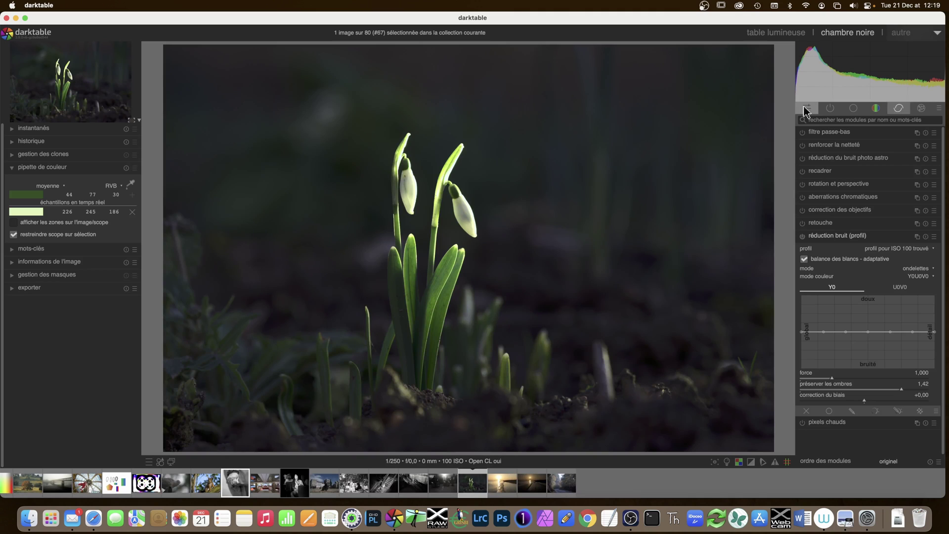
Step: Apply the module preset flux de travail : débutant, and review the snowdrop image's quick access and active modules
{"action": "left_click", "coordinate": [808, 109]}
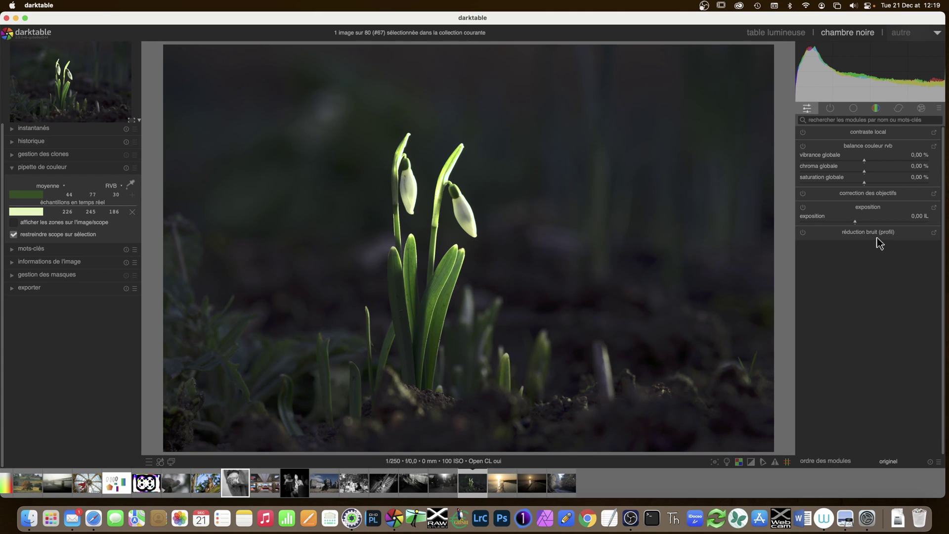
{"action": "left_click", "coordinate": [941, 110]}
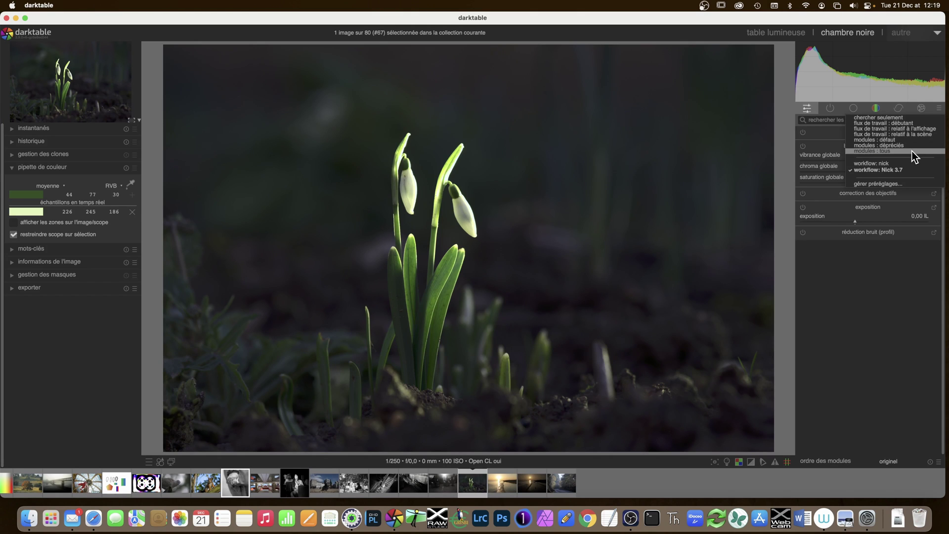
{"action": "left_click", "coordinate": [903, 126]}
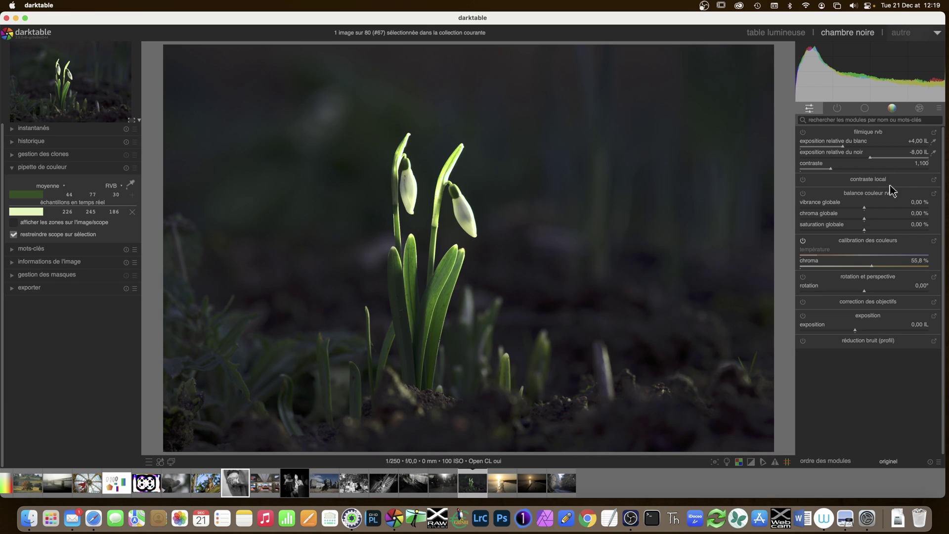
{"action": "mouse_move", "coordinate": [837, 77]}
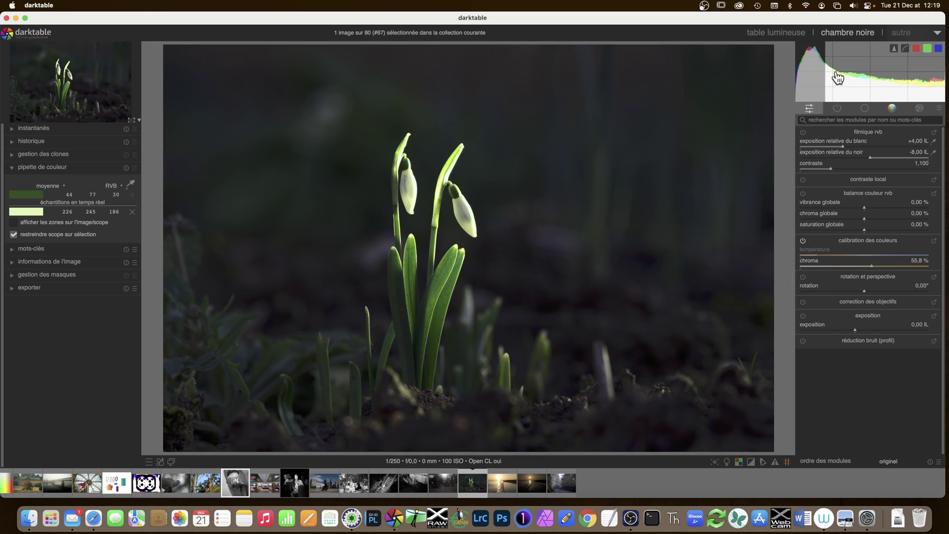
{"action": "left_click", "coordinate": [837, 108]}
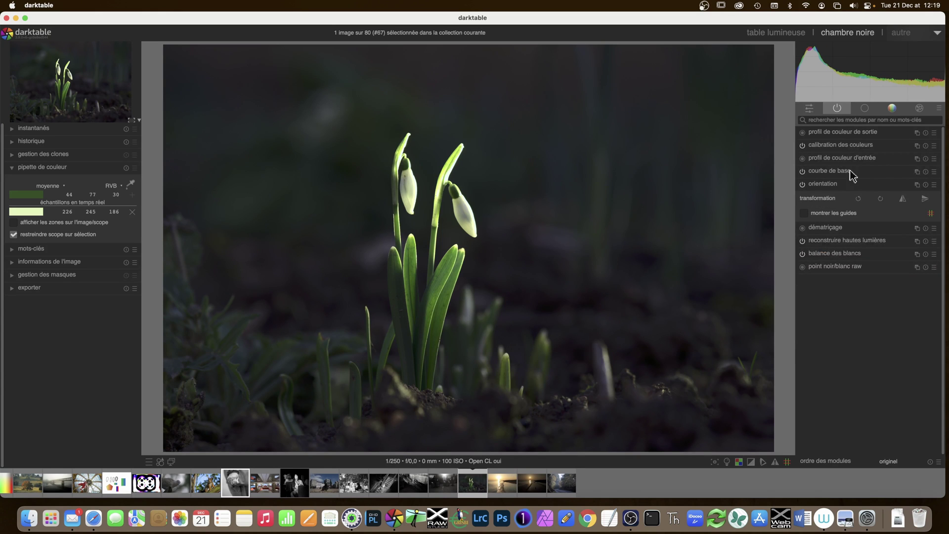
{"action": "left_click", "coordinate": [816, 111]}
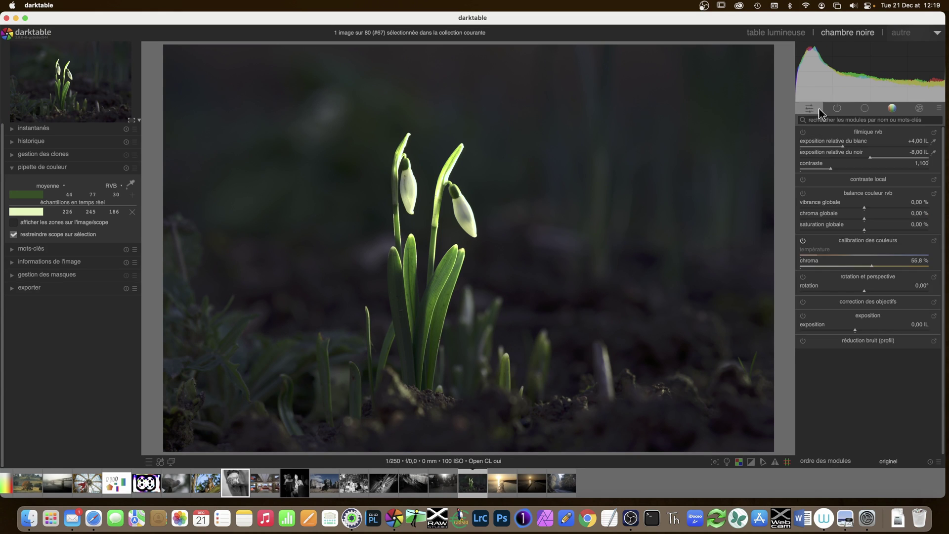
{"action": "left_click", "coordinate": [814, 110]}
{"action": "left_click", "coordinate": [813, 109]}
Step: Return to the table lumineuse and set the flux de travail par défaut in the traitement preferences to relatif à la scène
{"action": "left_click", "coordinate": [779, 33]}
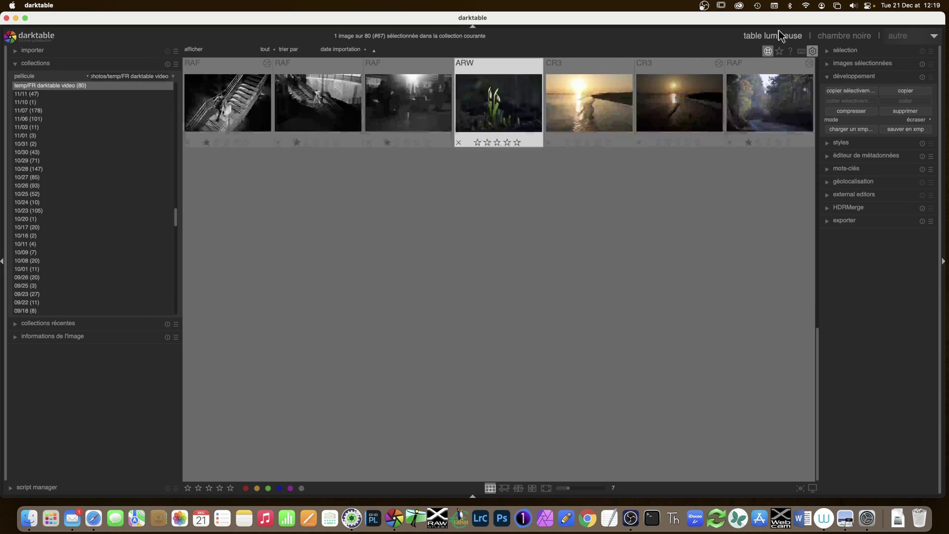
{"action": "left_click", "coordinate": [812, 52]}
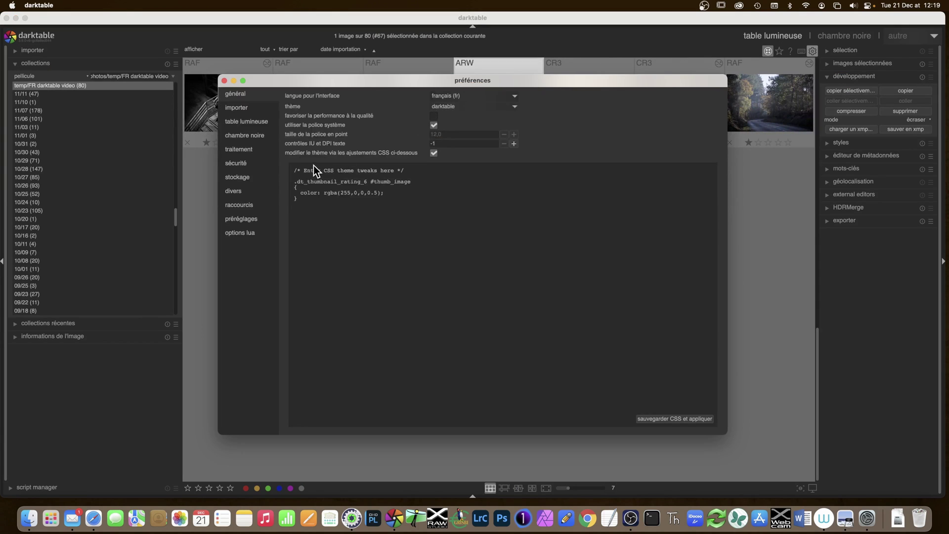
{"action": "left_click", "coordinate": [248, 150]}
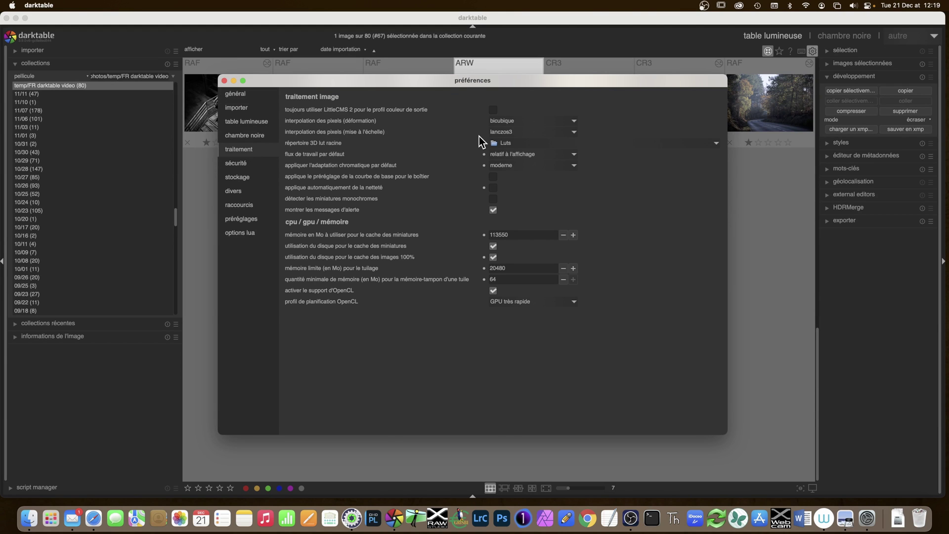
{"action": "left_click", "coordinate": [521, 153]}
{"action": "left_click", "coordinate": [522, 144]}
{"action": "left_click", "coordinate": [224, 81]}
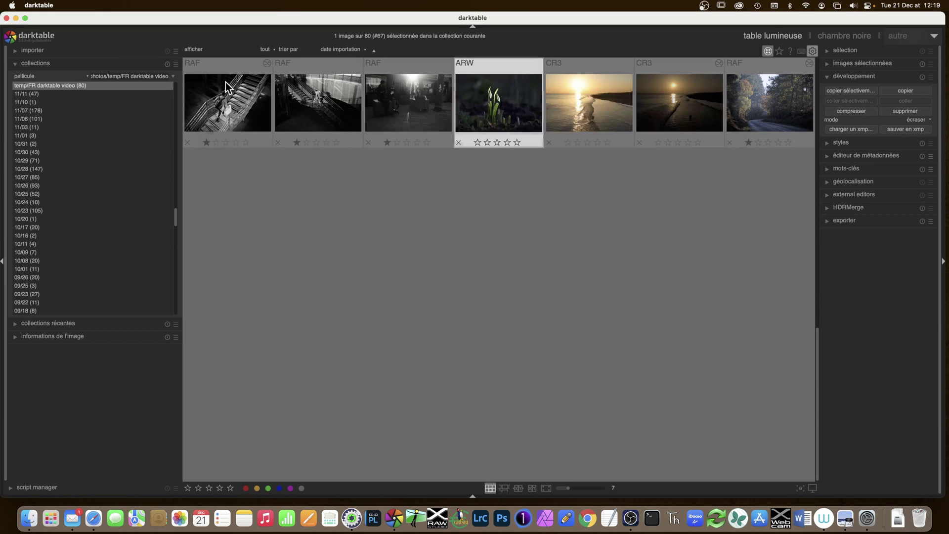
Step: Delete the snowdrop image's development history again and reopen it in the chambre noire
{"action": "left_click", "coordinate": [895, 111]}
{"action": "left_click", "coordinate": [545, 274]}
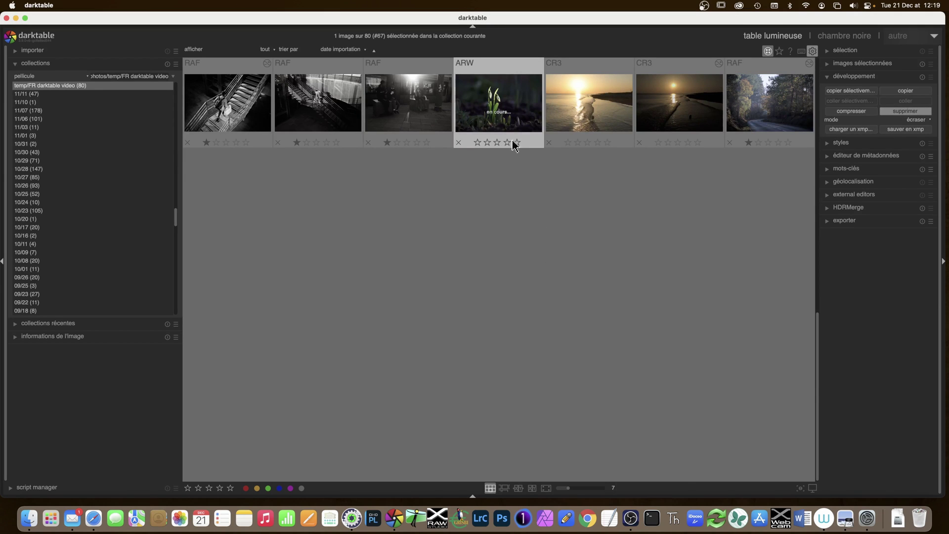
{"action": "double_click", "coordinate": [510, 112]}
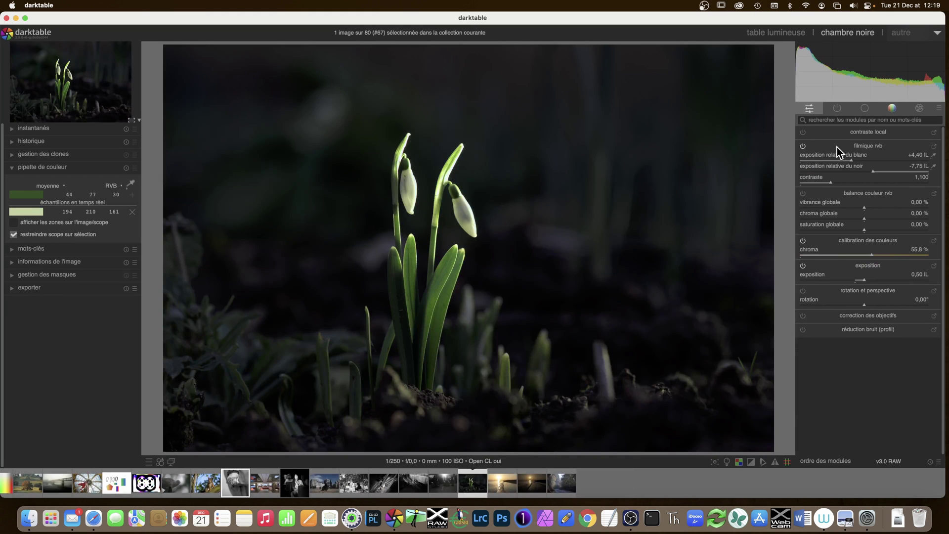
Step: Examine the snowdrop image's quick access and active modules under the preset flux de travail : débutant
{"action": "left_click", "coordinate": [809, 108]}
{"action": "left_click", "coordinate": [809, 109]}
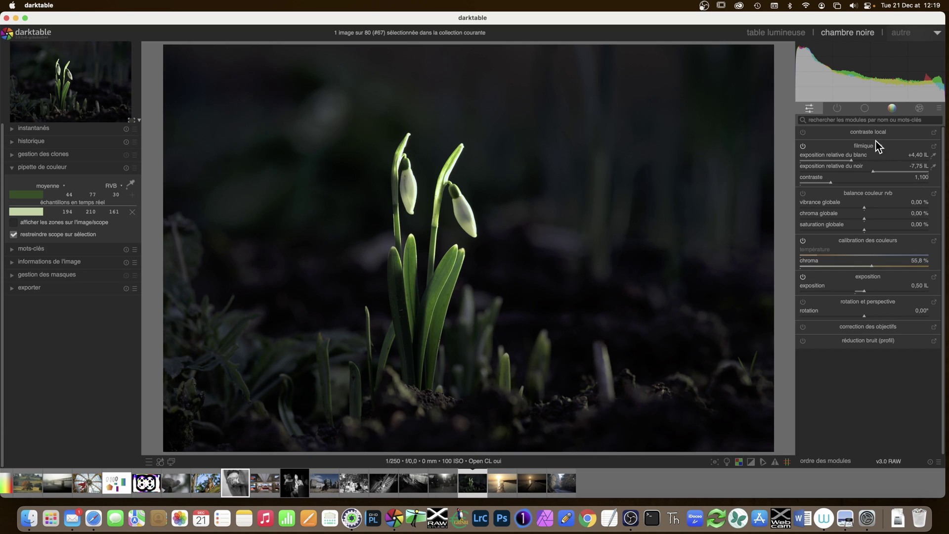
{"action": "left_click", "coordinate": [836, 109]}
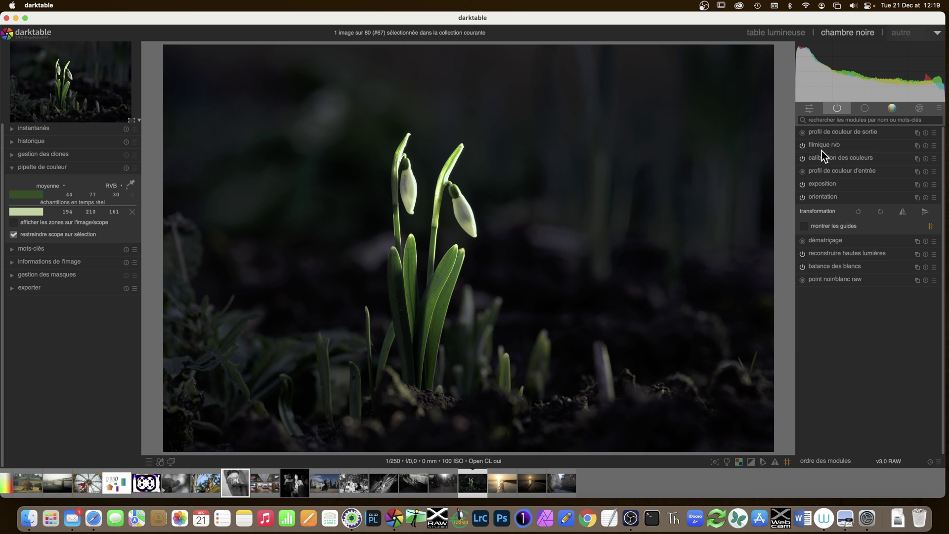
{"action": "left_click", "coordinate": [808, 107]}
{"action": "left_click", "coordinate": [939, 108]}
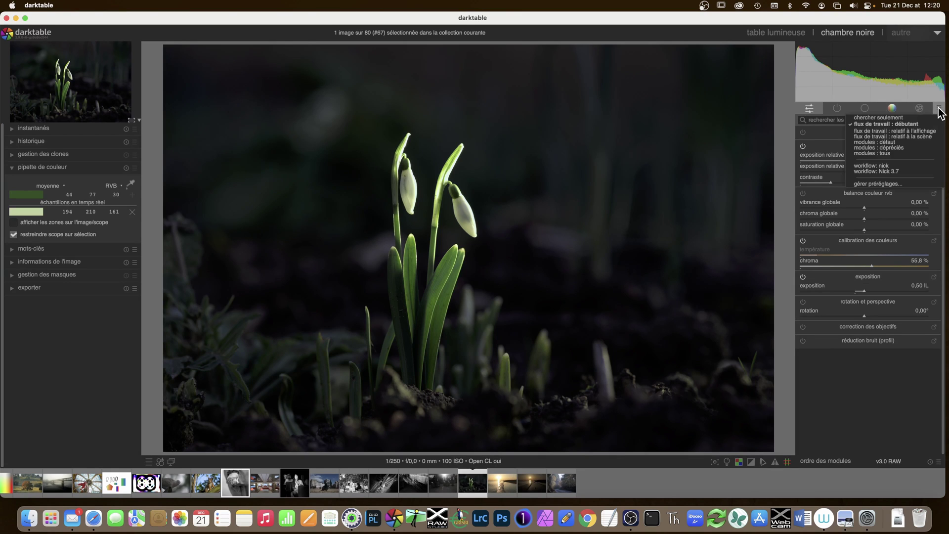
{"action": "left_click", "coordinate": [915, 124]}
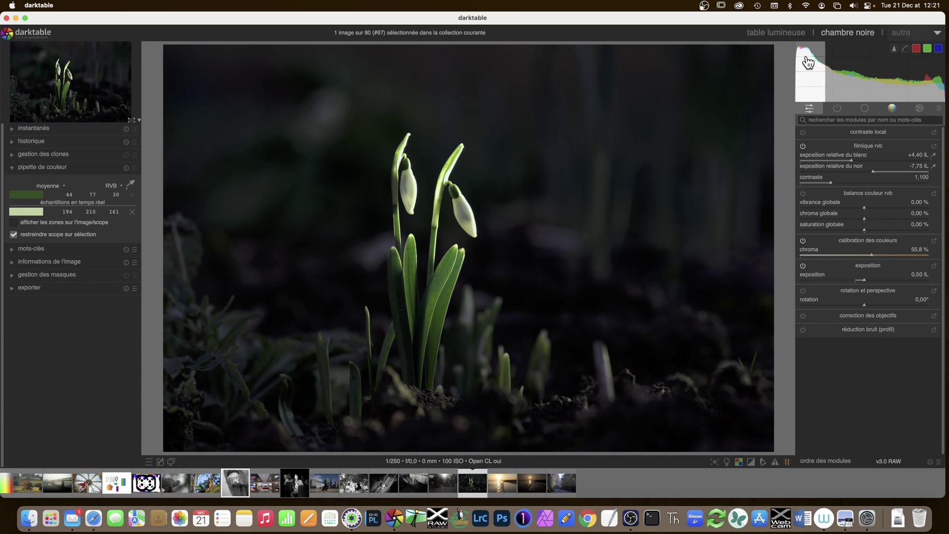
Step: Return to the table lumineuse and set the position du module scopes in the divers preferences to the left side
{"action": "left_click", "coordinate": [771, 34]}
{"action": "left_click", "coordinate": [813, 51]}
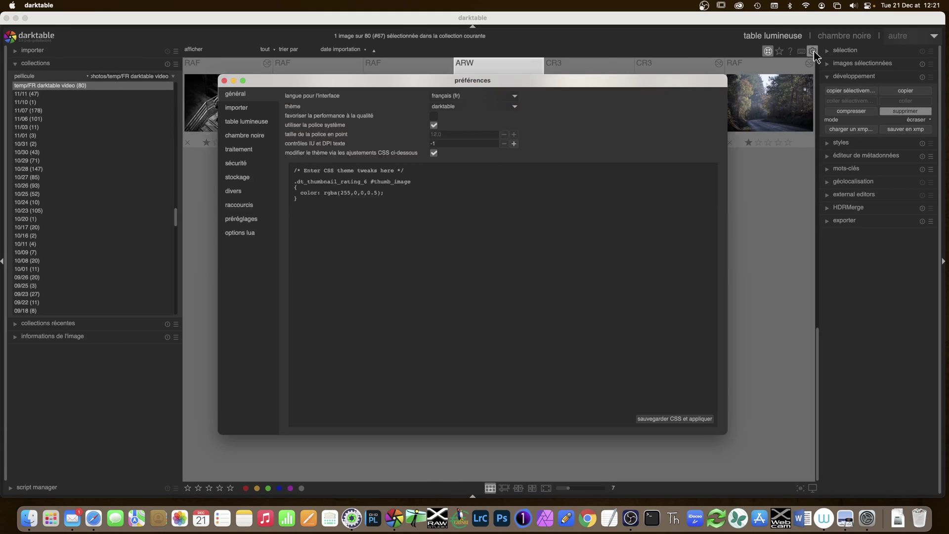
{"action": "left_click", "coordinate": [248, 151]}
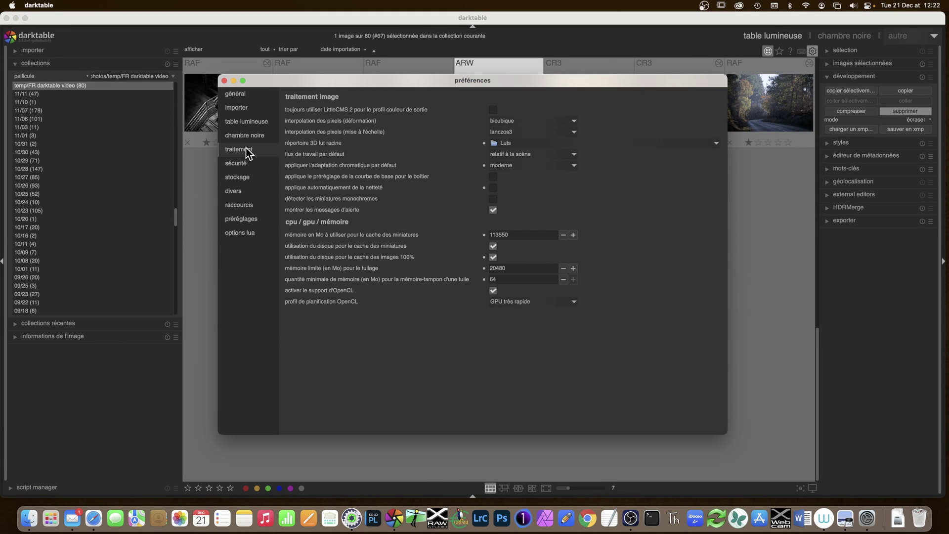
{"action": "left_click", "coordinate": [241, 195]}
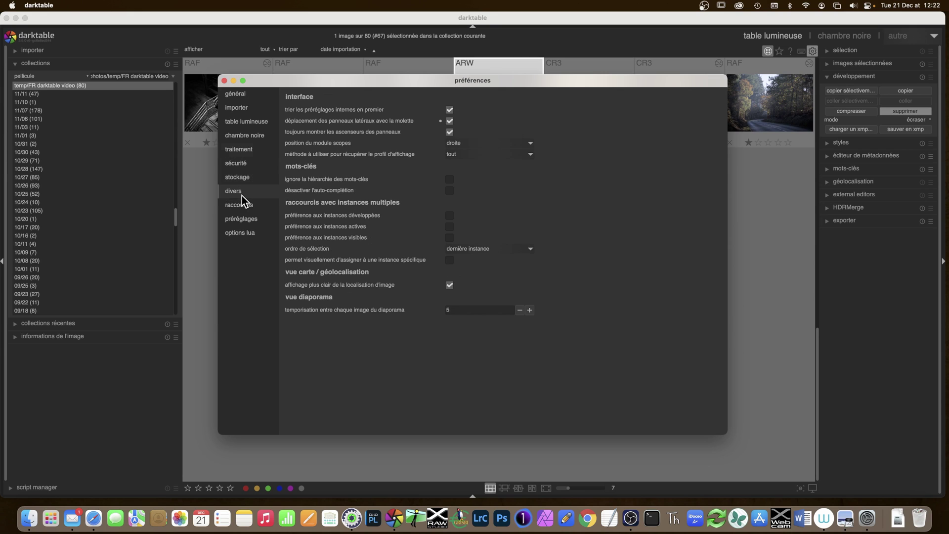
{"action": "left_click", "coordinate": [242, 135]}
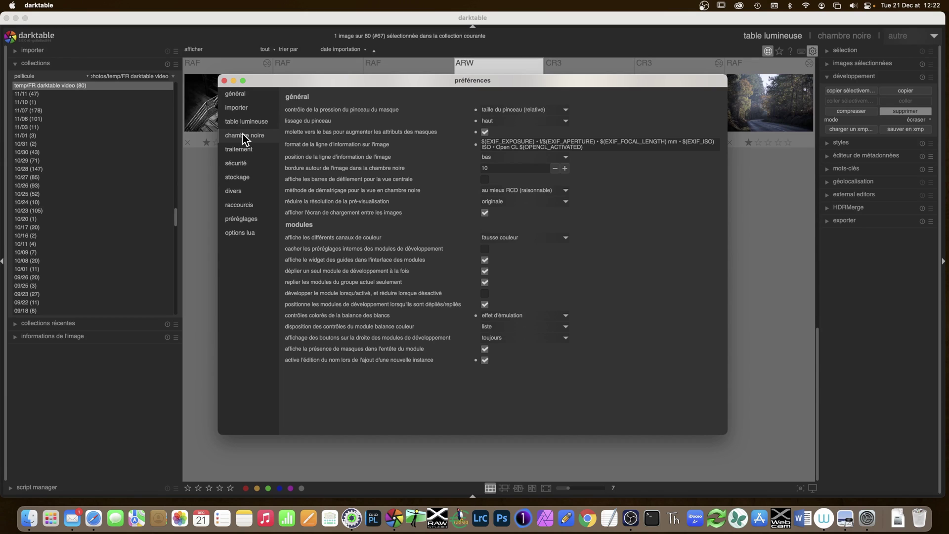
{"action": "left_click", "coordinate": [245, 144]}
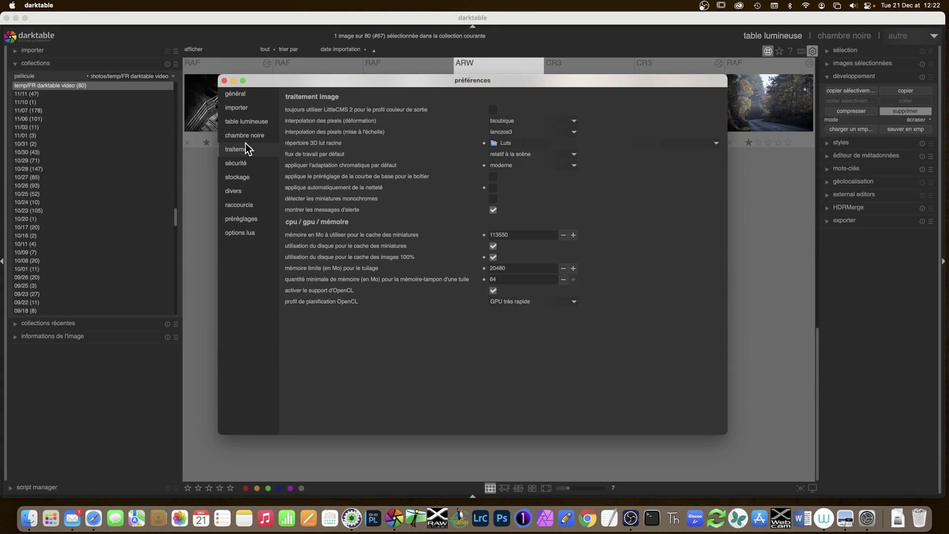
{"action": "left_click", "coordinate": [247, 196]}
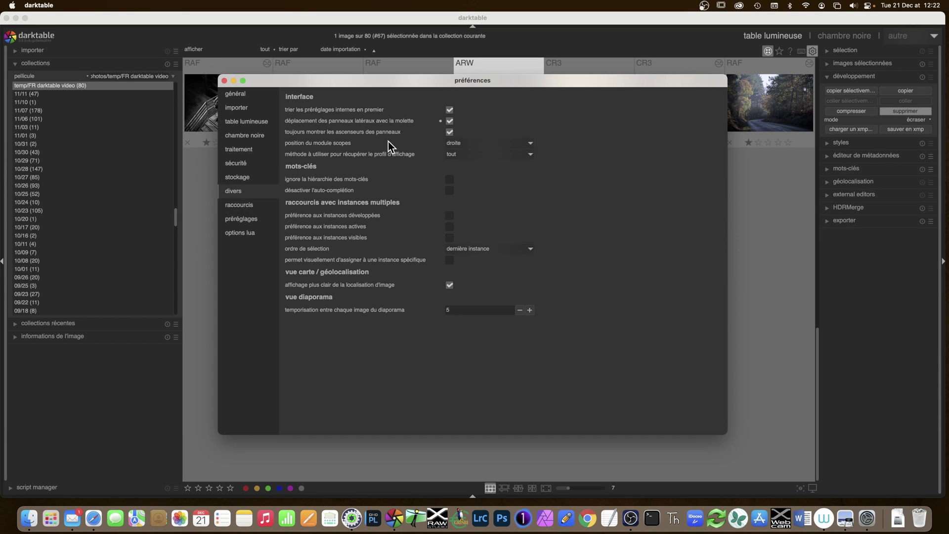
{"action": "left_click", "coordinate": [530, 143]}
{"action": "left_click", "coordinate": [505, 142]}
{"action": "left_click", "coordinate": [224, 80]}
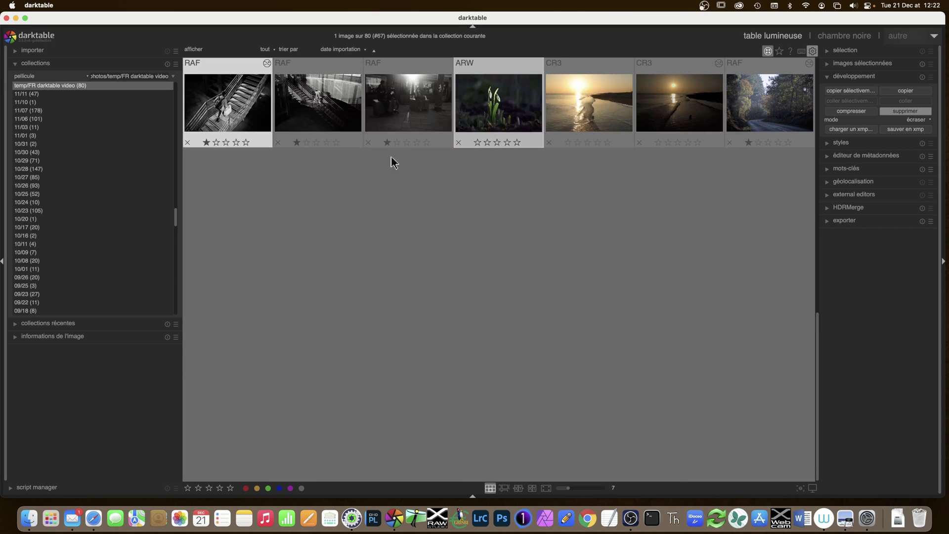
Step: Open the snowdrop image in the chambre noire, search the modules for "lut", and enable and expand 3D lut
{"action": "double_click", "coordinate": [529, 122]}
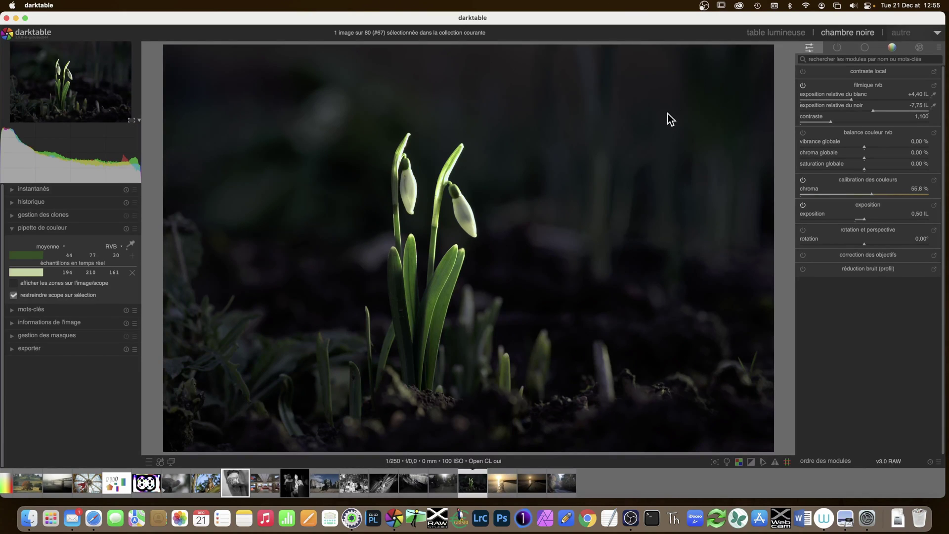
{"action": "left_click", "coordinate": [837, 48]}
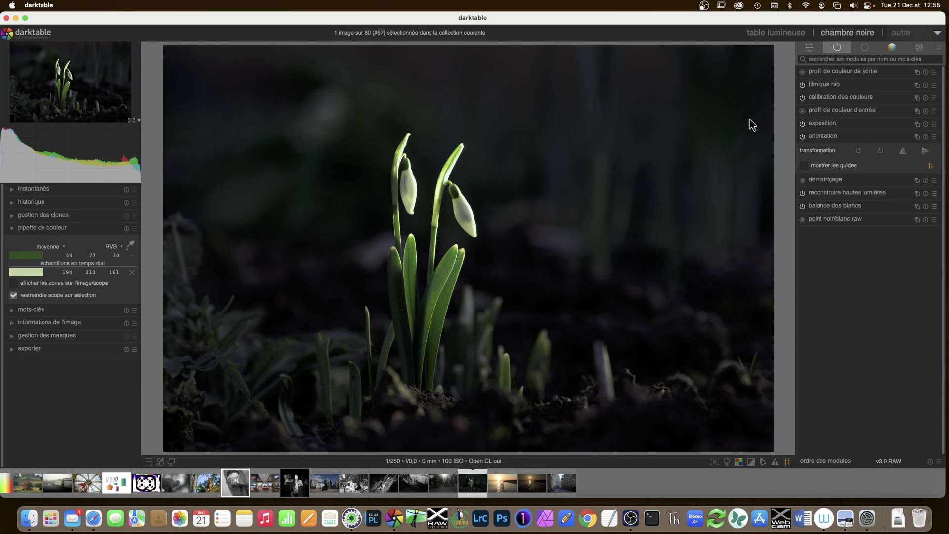
{"action": "left_click", "coordinate": [855, 59]}
{"action": "type", "text": "lut"}
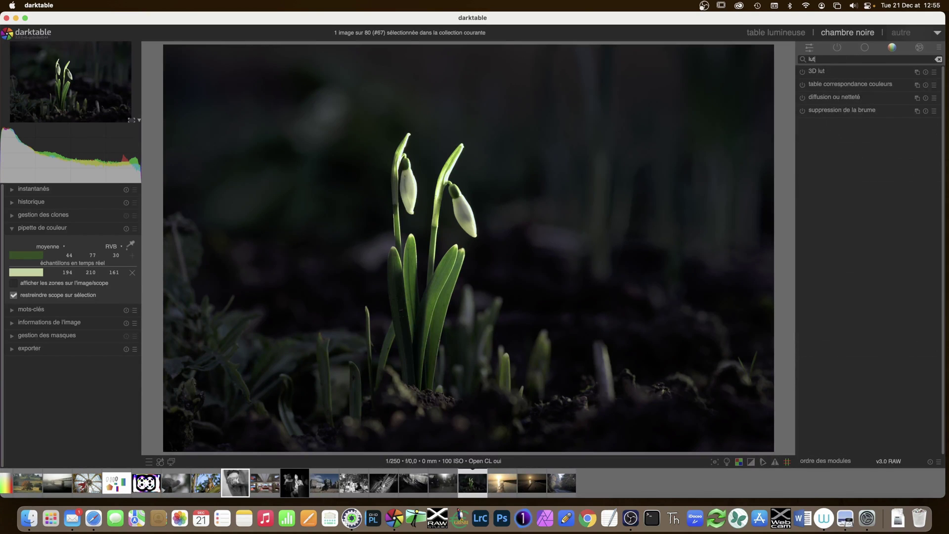
{"action": "left_click", "coordinate": [802, 71]}
{"action": "left_click", "coordinate": [820, 73]}
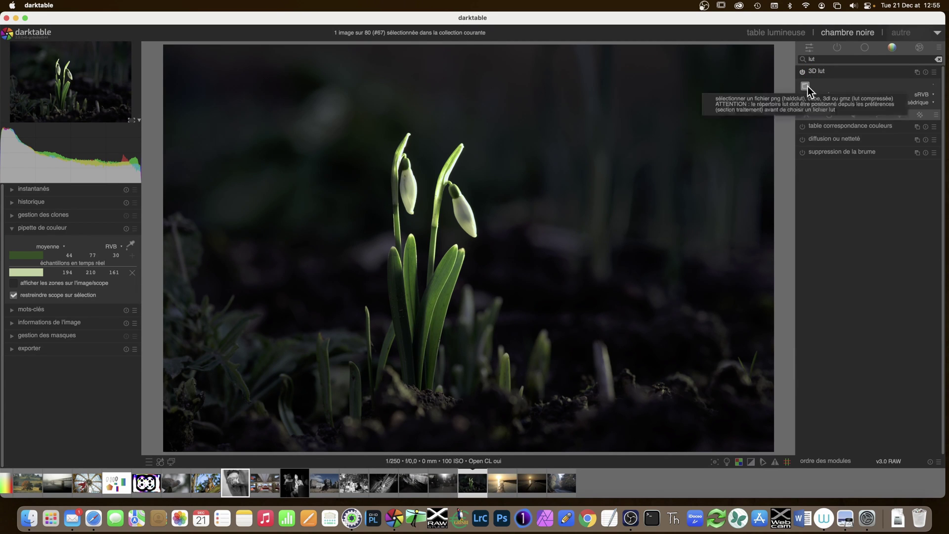
Step: Load the Amidol.cube file from the b&w folder into the 3D lut module
{"action": "left_click", "coordinate": [806, 85]}
{"action": "left_click", "coordinate": [428, 208]}
{"action": "left_click", "coordinate": [425, 199]}
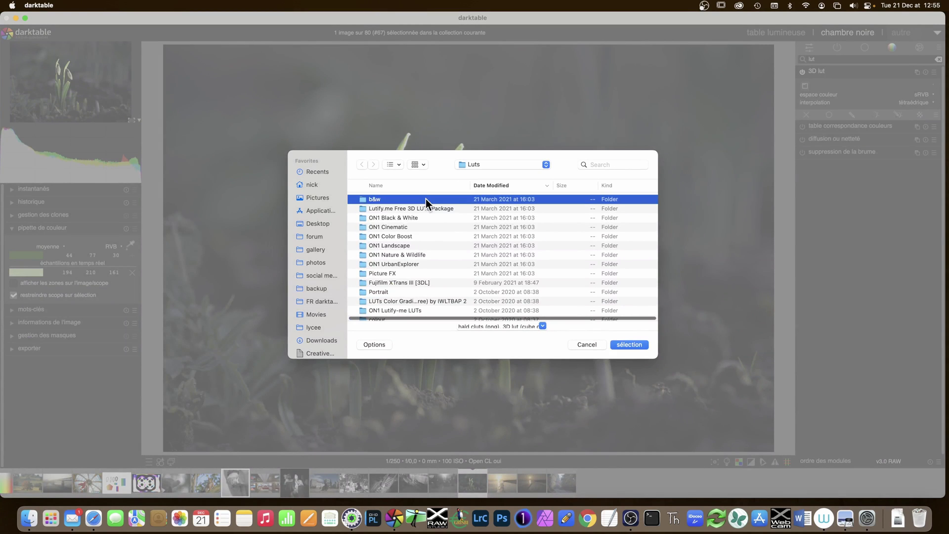
{"action": "double_click", "coordinate": [426, 198]}
{"action": "left_click", "coordinate": [411, 199]}
{"action": "left_click", "coordinate": [630, 341]}
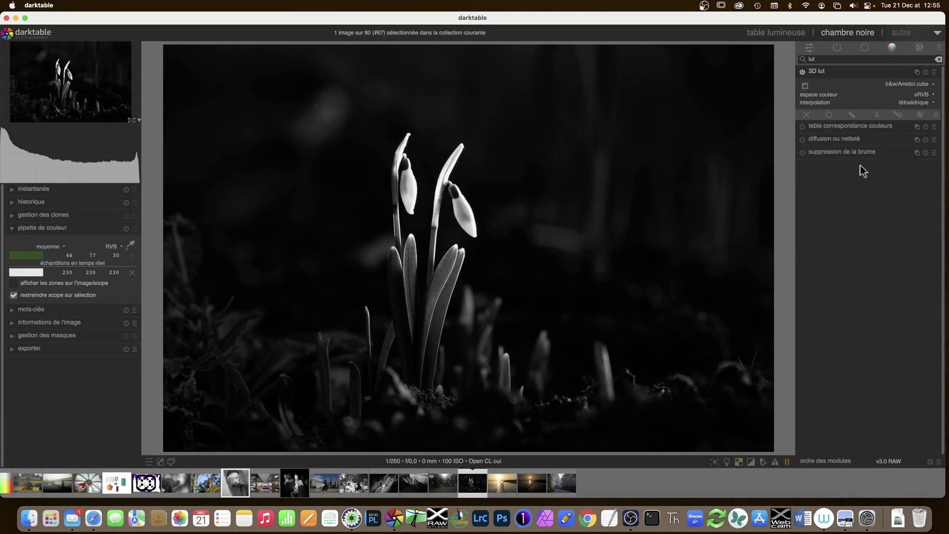
Step: Show the active modules, collapse 3D lut, and turn on the clipping indication for the snowdrop image
{"action": "left_click", "coordinate": [838, 48]}
{"action": "left_click", "coordinate": [824, 85]}
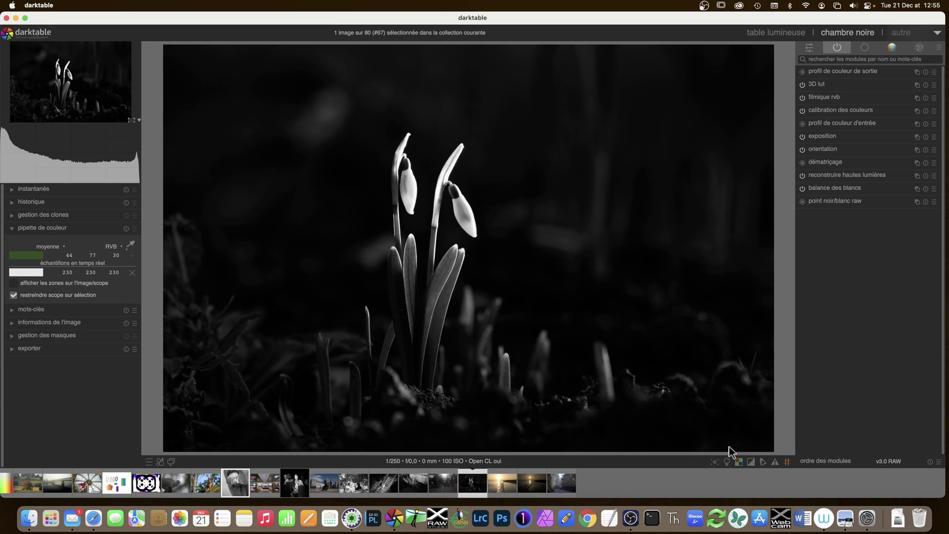
{"action": "left_click", "coordinate": [751, 463]}
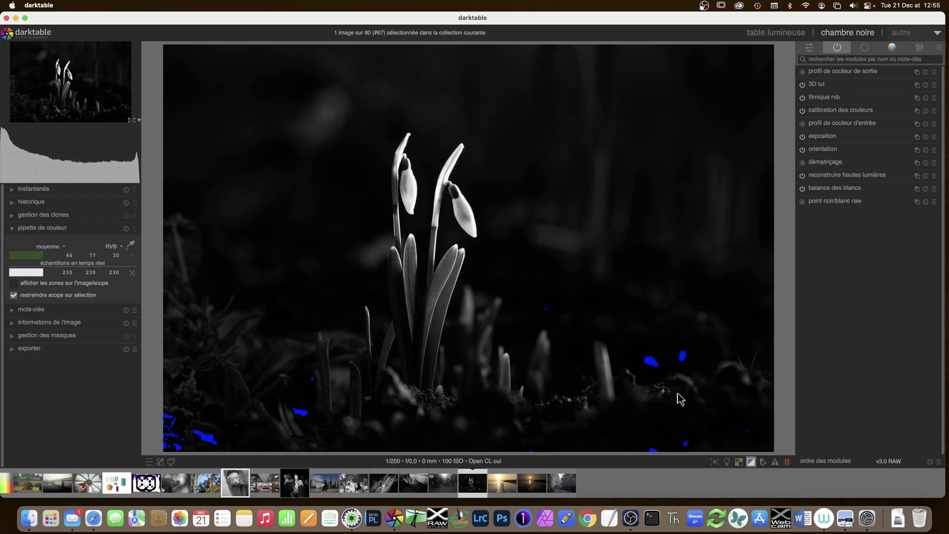
Step: Disable 3D lut on the snowdrop image and briefly view the filmique rvb curve and scène settings
{"action": "left_click", "coordinate": [802, 85]}
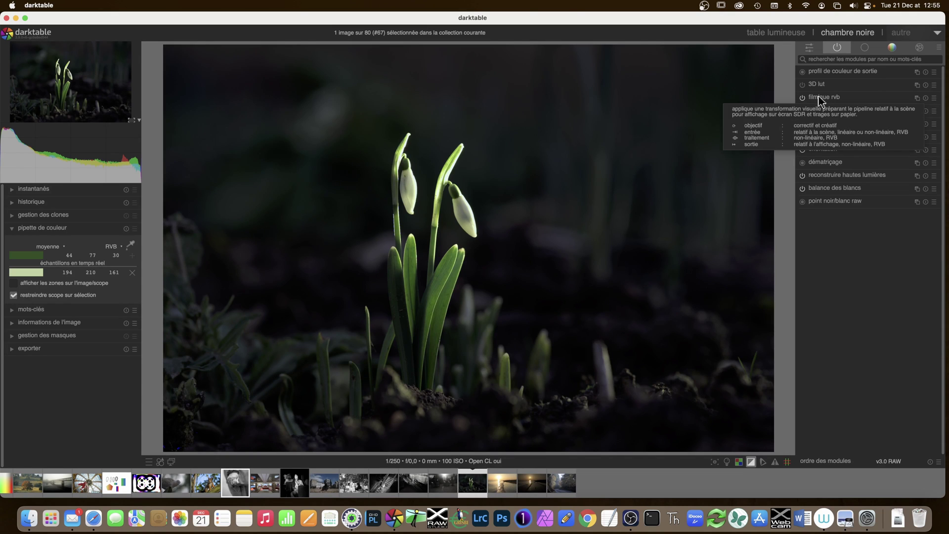
{"action": "left_click", "coordinate": [820, 99]}
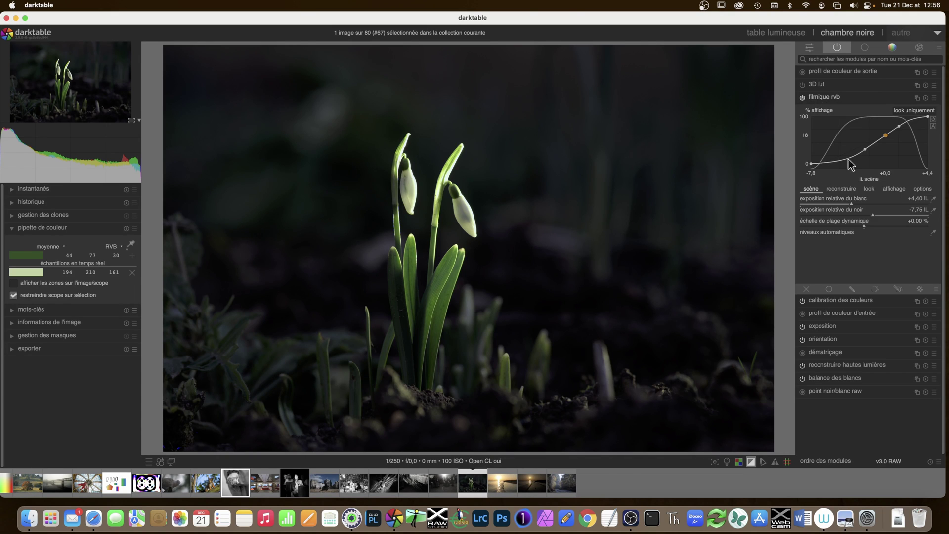
{"action": "left_click", "coordinate": [825, 98]}
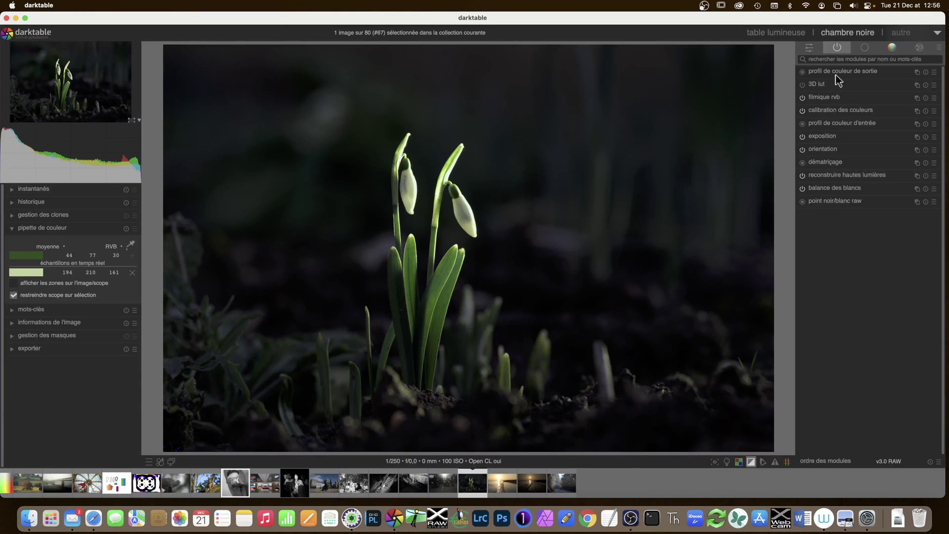
Step: Search the modules for "ton", expand égaliseur de ton with its avancé curve, and enable the module
{"action": "left_click", "coordinate": [865, 47]}
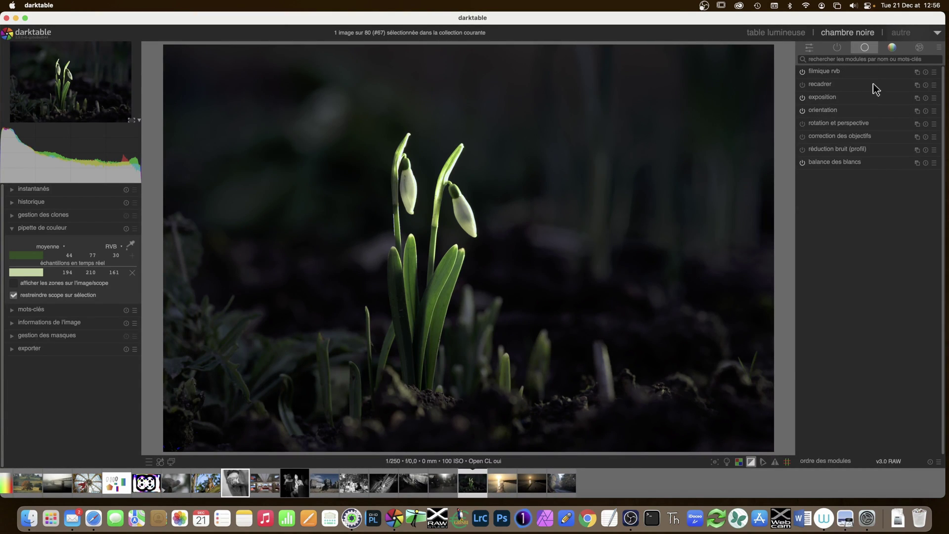
{"action": "left_click", "coordinate": [843, 59]}
{"action": "type", "text": "ton"}
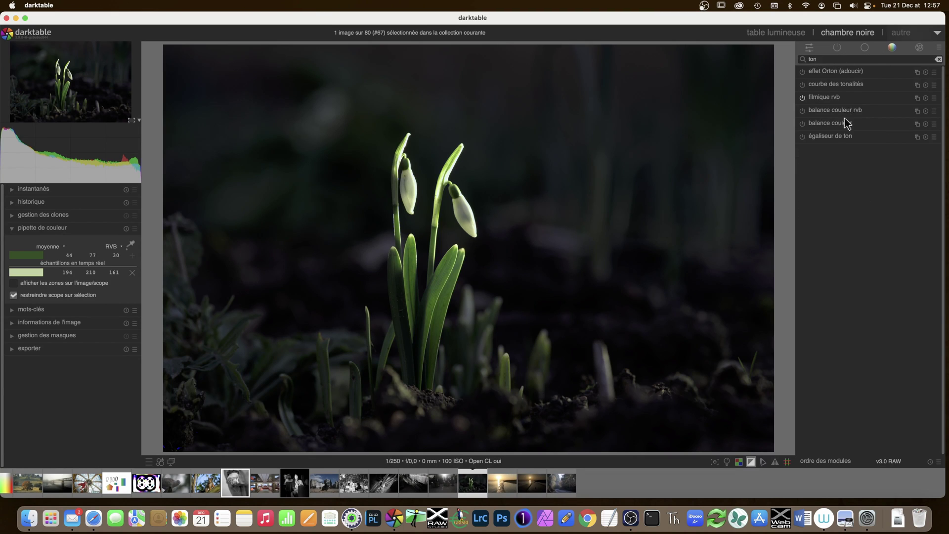
{"action": "left_click", "coordinate": [817, 135]}
{"action": "left_click", "coordinate": [870, 149]}
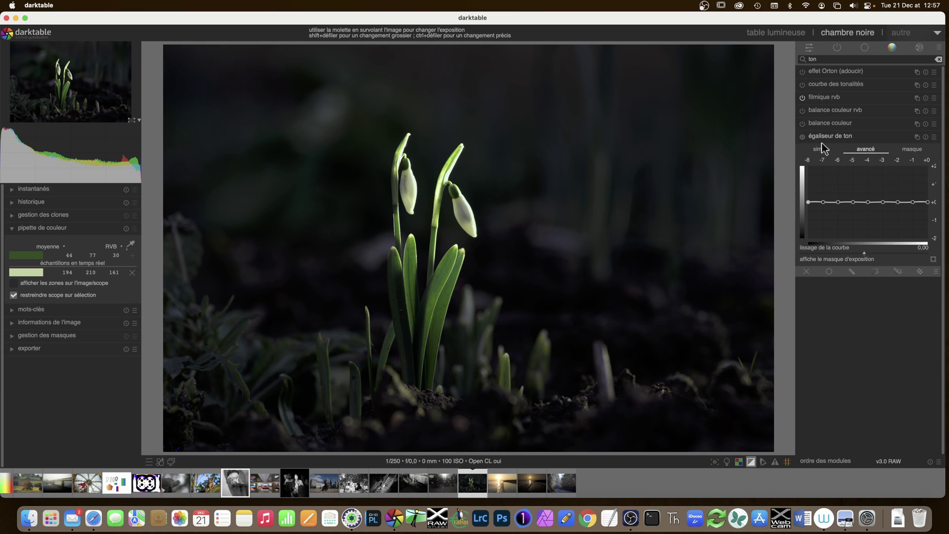
{"action": "left_click", "coordinate": [803, 137]}
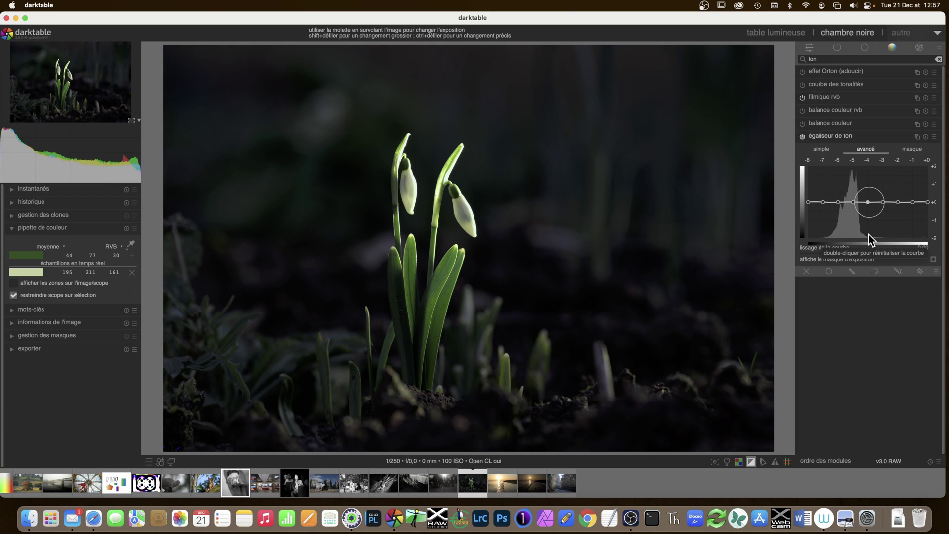
Step: Automatically adjust the compensation d'exposition masque in égaliseur de ton and check the histogram on the avancé curve
{"action": "left_click", "coordinate": [913, 148]}
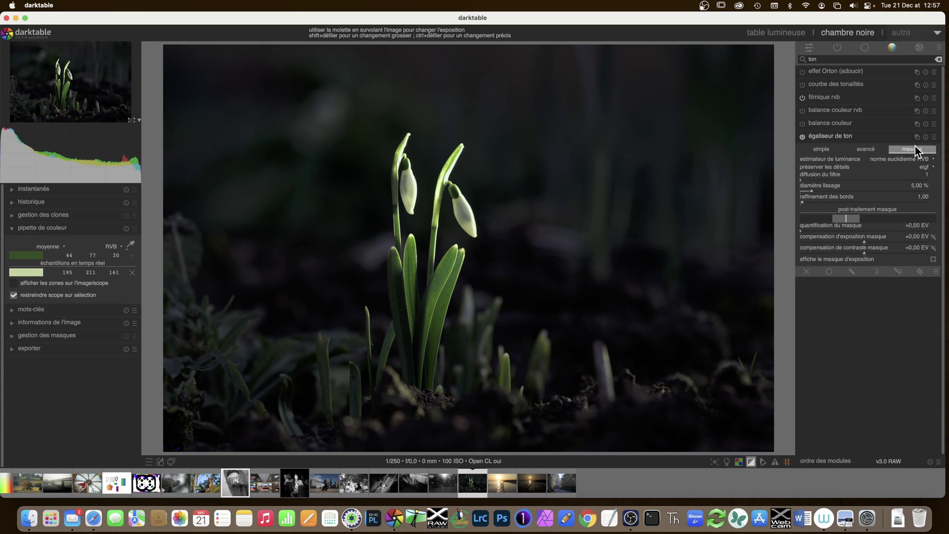
{"action": "left_click", "coordinate": [934, 237]}
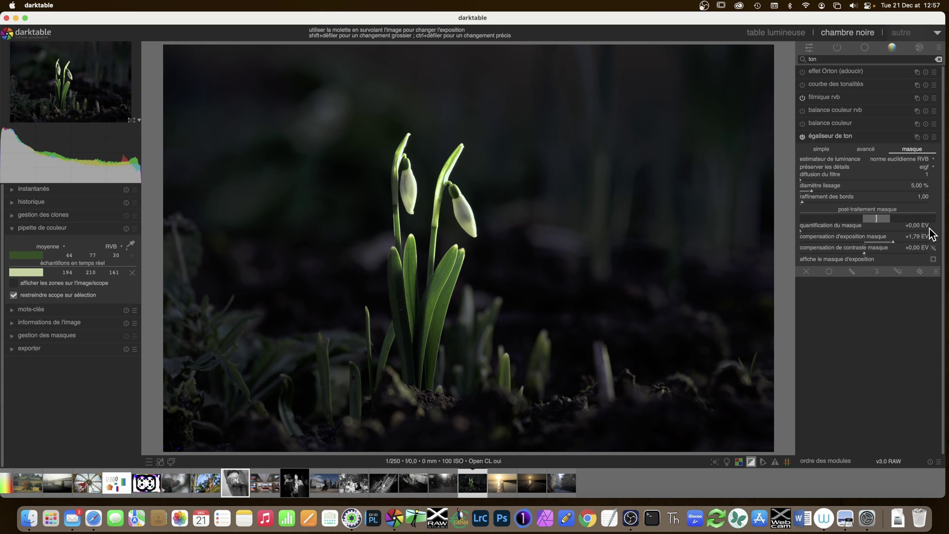
{"action": "left_click", "coordinate": [870, 151]}
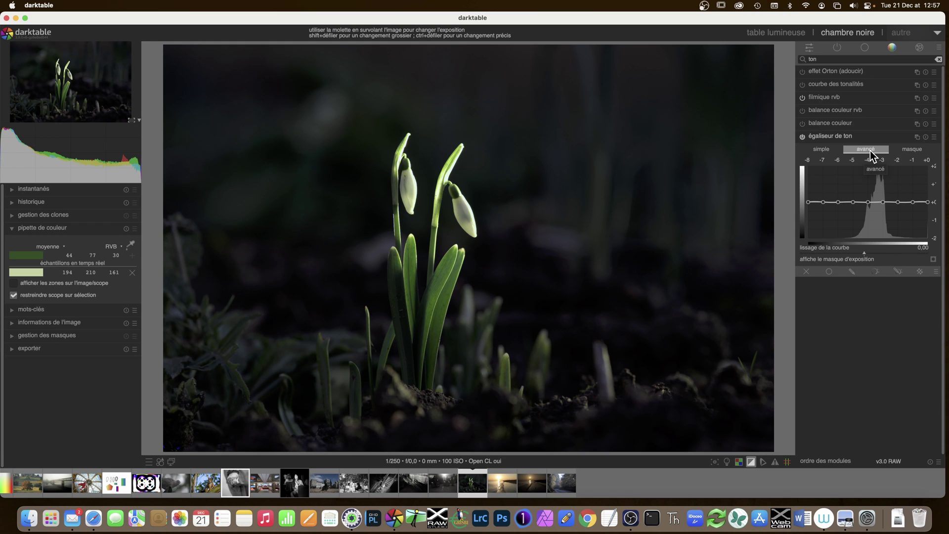
Step: Return to the table lumineuse and filter the collection by étoile with the value 5
{"action": "left_click", "coordinate": [791, 34]}
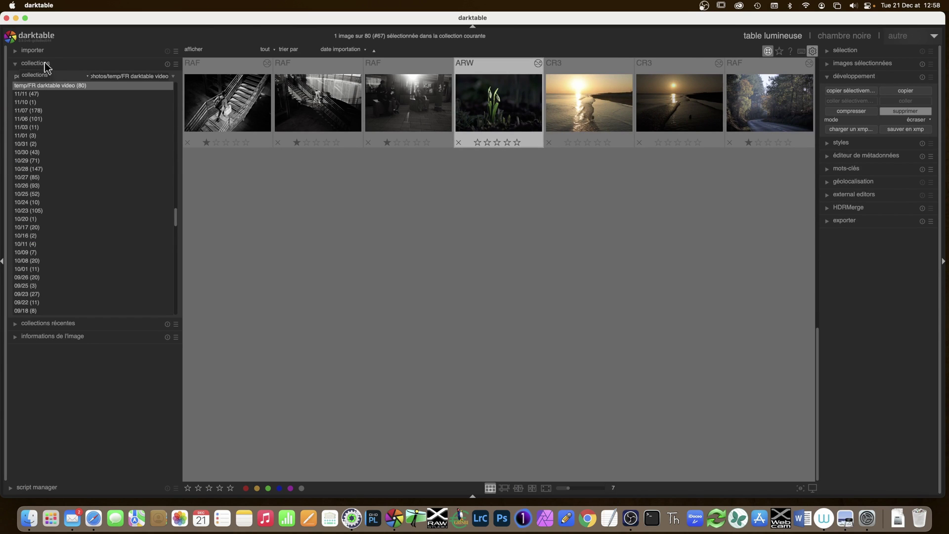
{"action": "scroll", "coordinate": [301, 148], "scroll_direction": "up", "scroll_amount": 4}
{"action": "scroll", "coordinate": [300, 148], "scroll_direction": "up", "scroll_amount": 5}
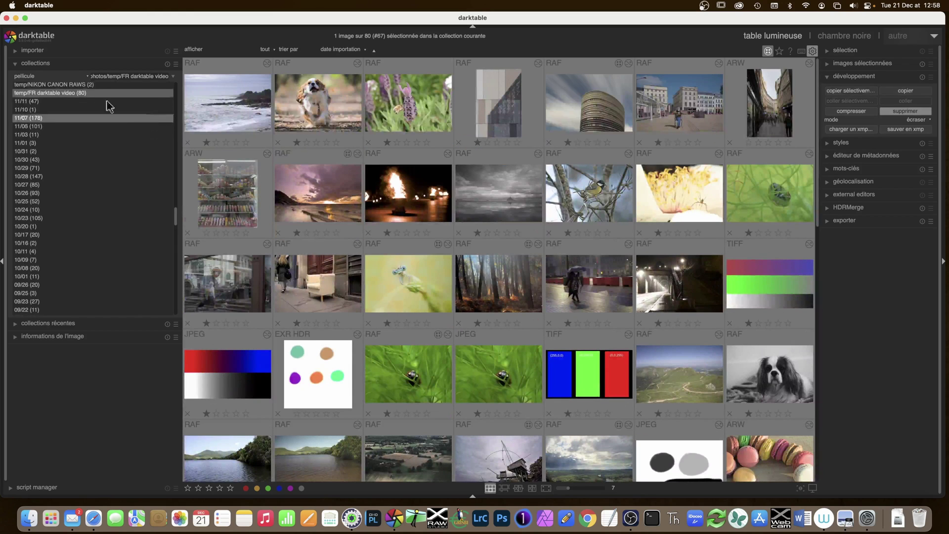
{"action": "left_click", "coordinate": [25, 77]}
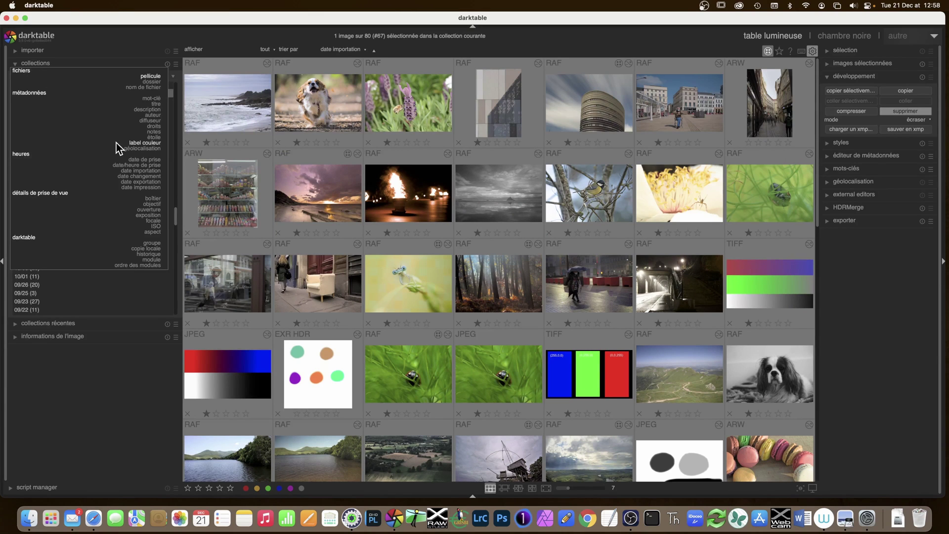
{"action": "left_click", "coordinate": [154, 138]}
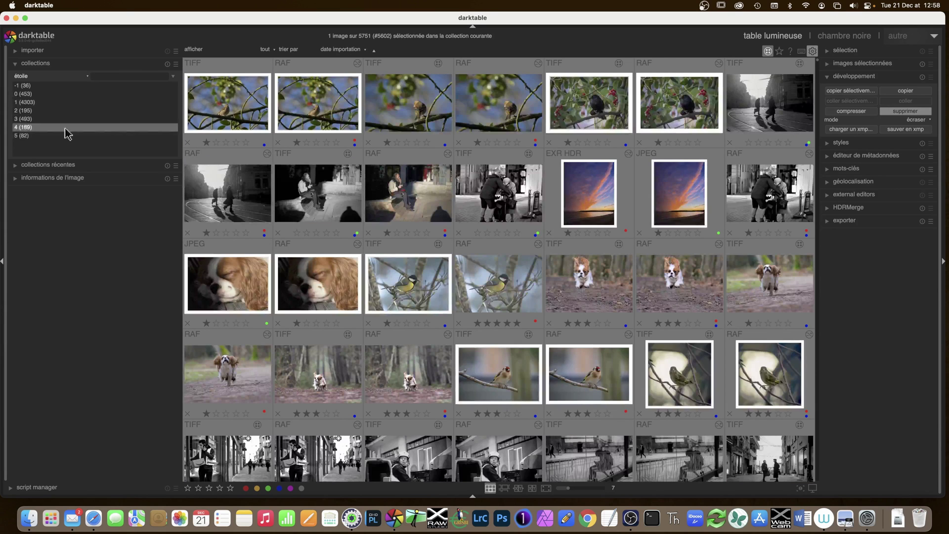
{"action": "left_click", "coordinate": [68, 136]}
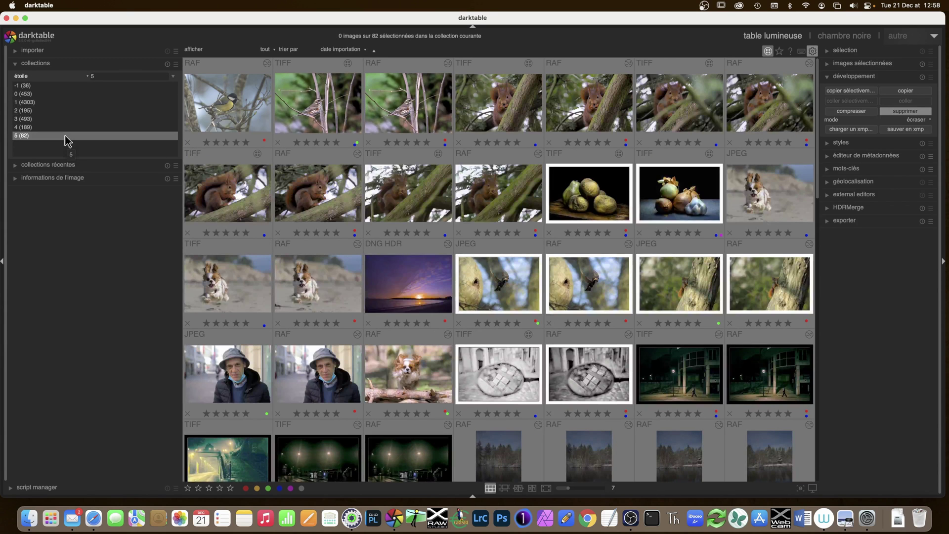
Step: Refine the five-star collection with a second condition, date de prise, set to 2021:04
{"action": "left_click", "coordinate": [177, 65]}
{"action": "left_click", "coordinate": [178, 66]}
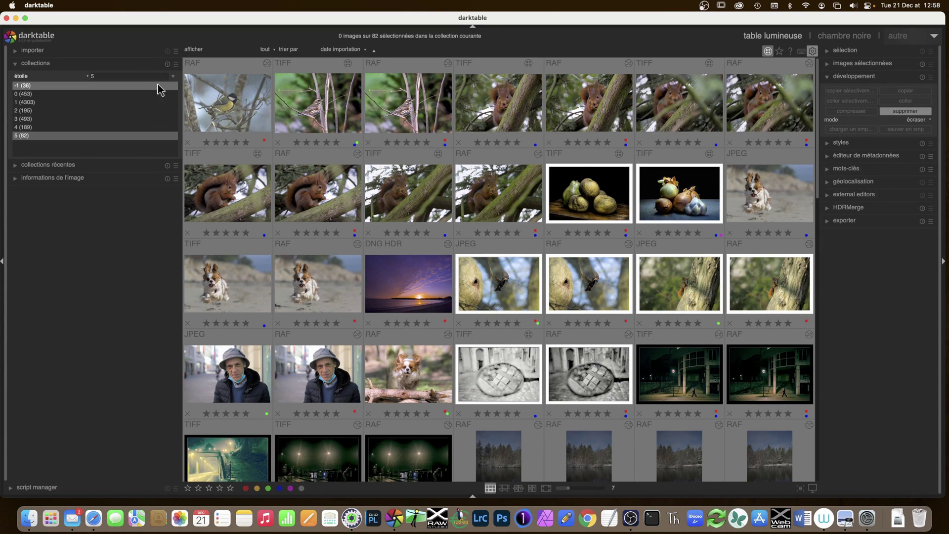
{"action": "left_click", "coordinate": [174, 78]}
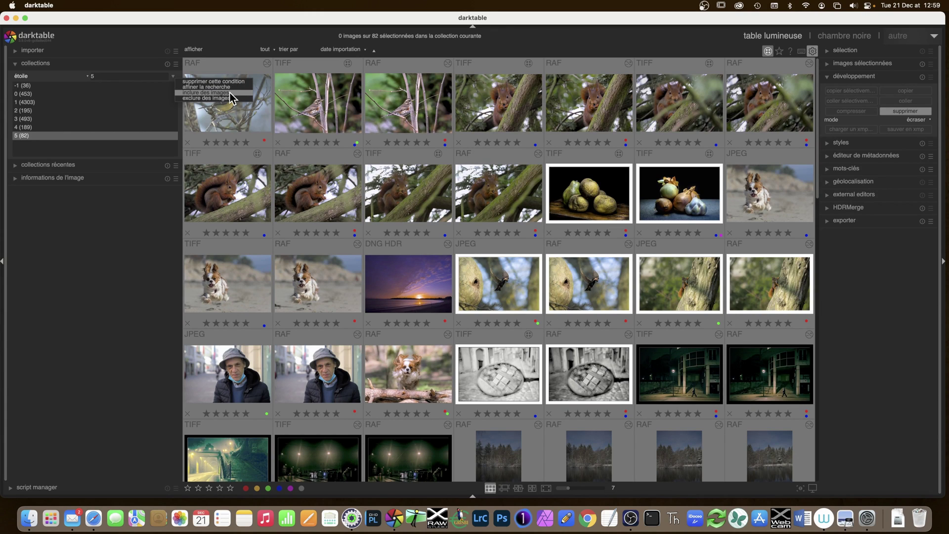
{"action": "left_click", "coordinate": [202, 87]}
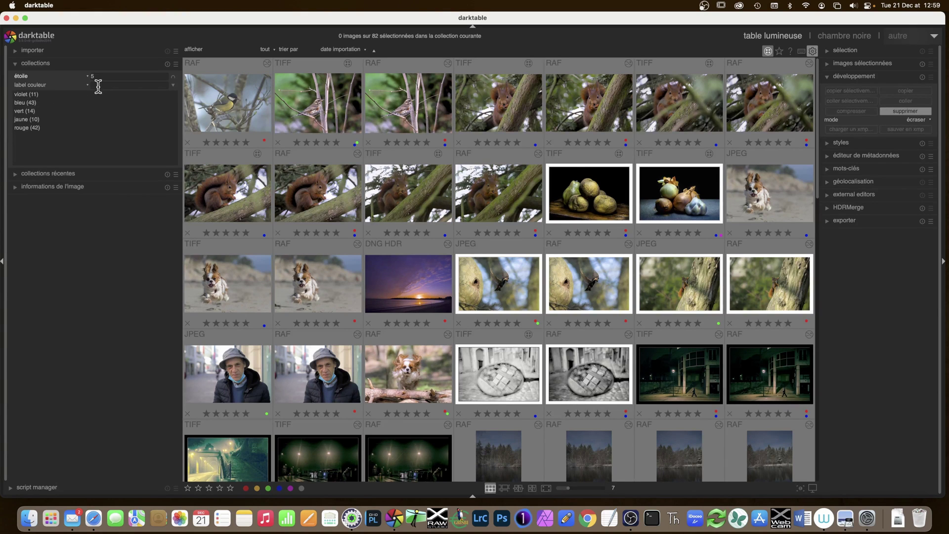
{"action": "left_click", "coordinate": [38, 85]}
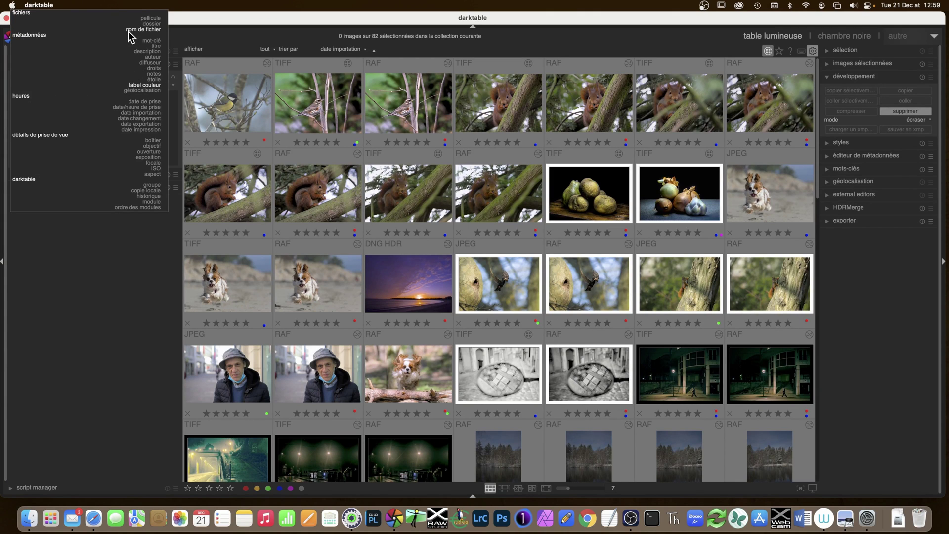
{"action": "left_click", "coordinate": [151, 103]}
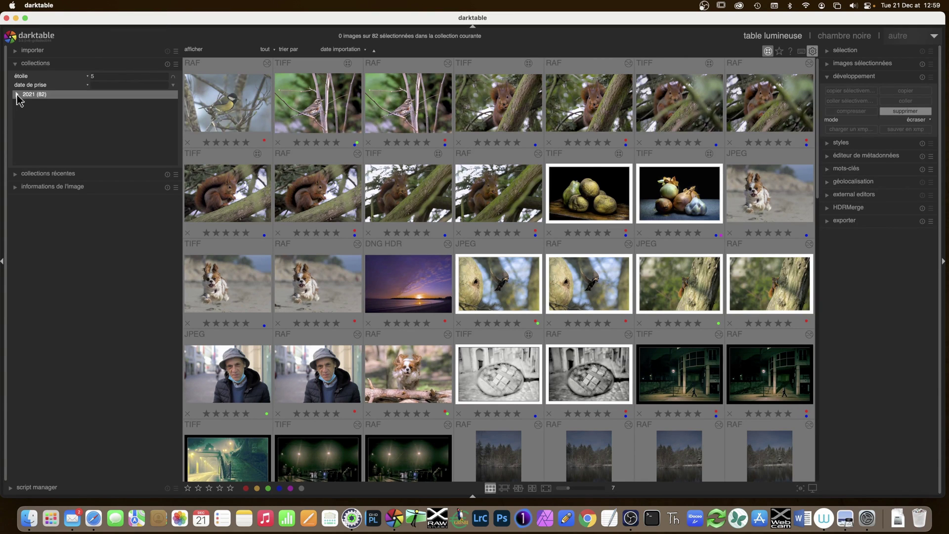
{"action": "left_click", "coordinate": [18, 94]}
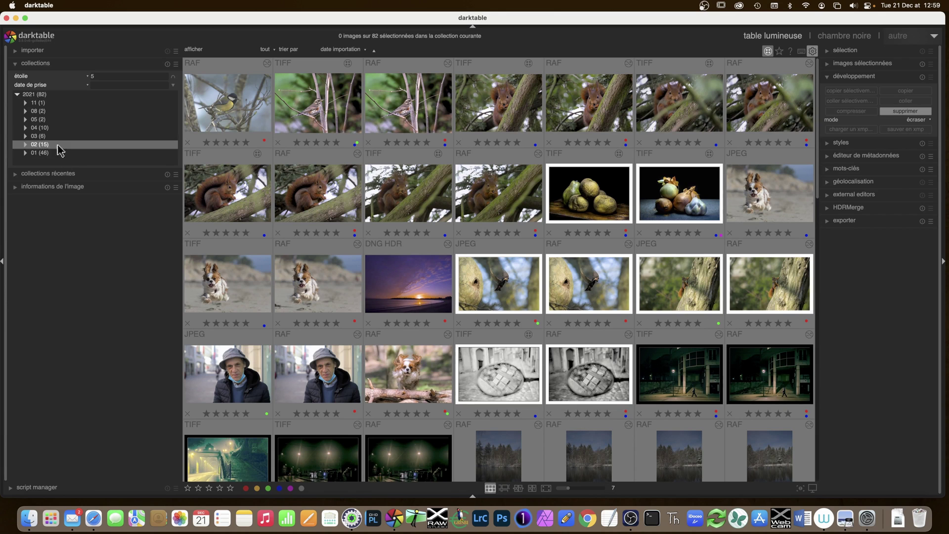
{"action": "left_click", "coordinate": [55, 128]}
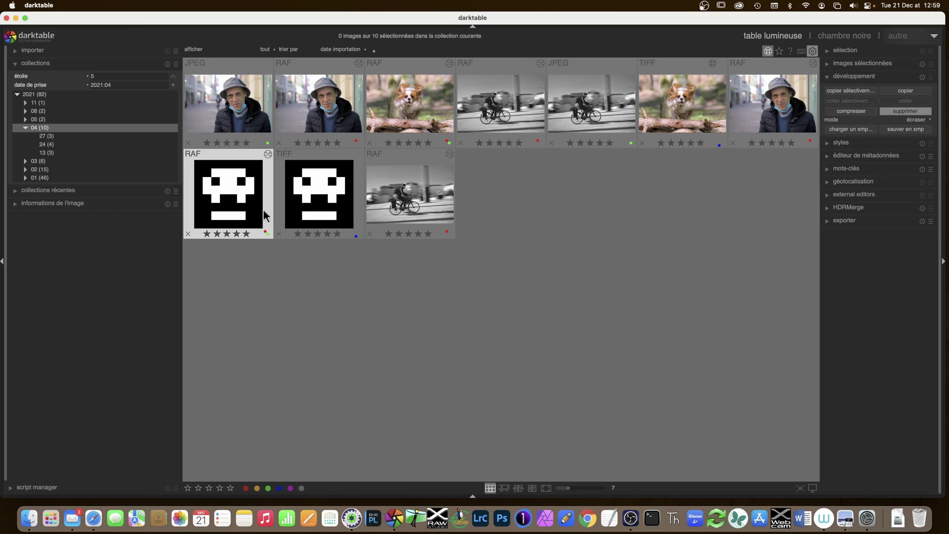
Step: Select the two black-and-white skull images, RAF and TIFF, and remove them from the library, confirming the removal
{"action": "left_click", "coordinate": [228, 207]}
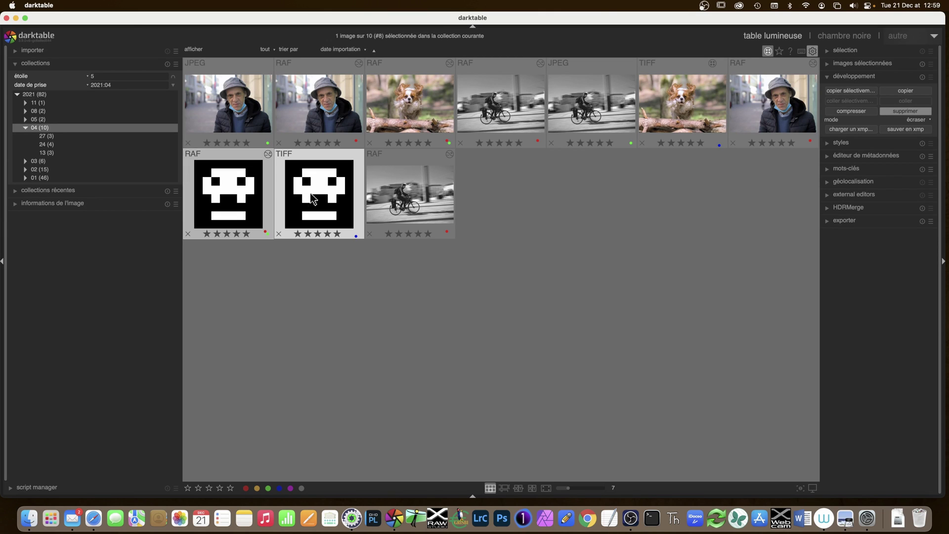
{"action": "left_click", "coordinate": [306, 201], "text": "ctrl"}
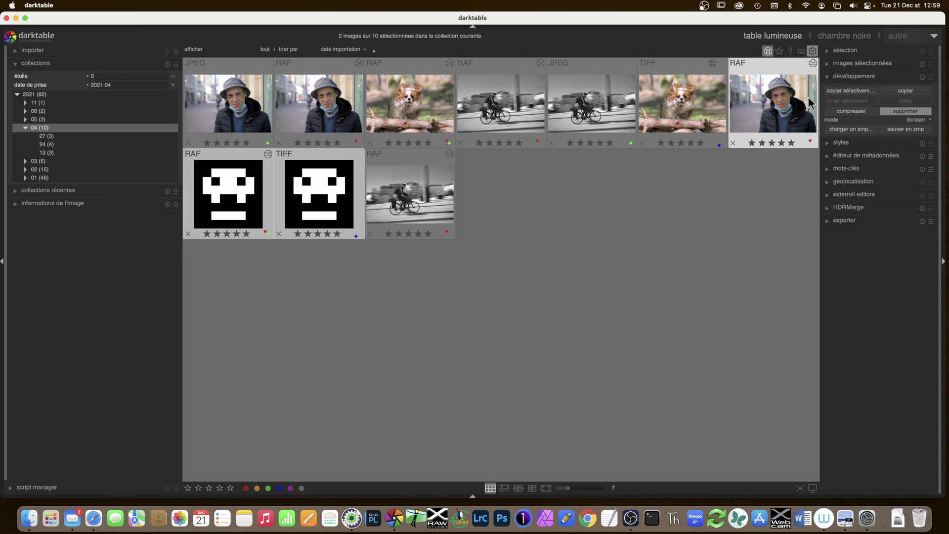
{"action": "left_click", "coordinate": [829, 64]}
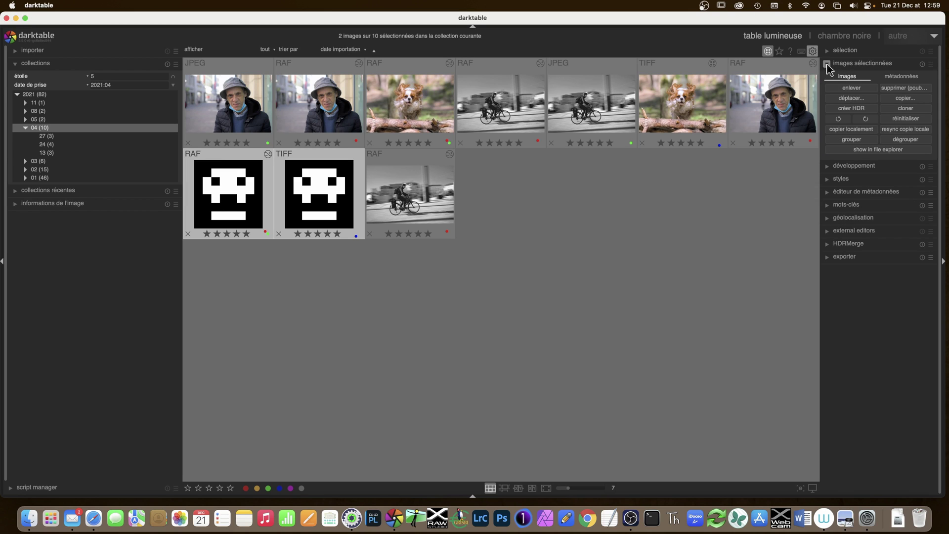
{"action": "left_click", "coordinate": [848, 88]}
{"action": "left_click", "coordinate": [521, 274]}
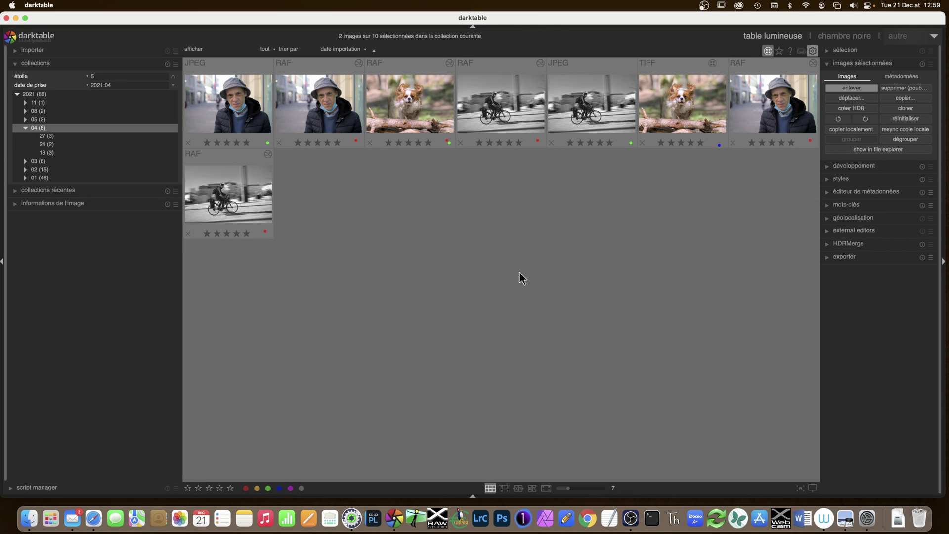